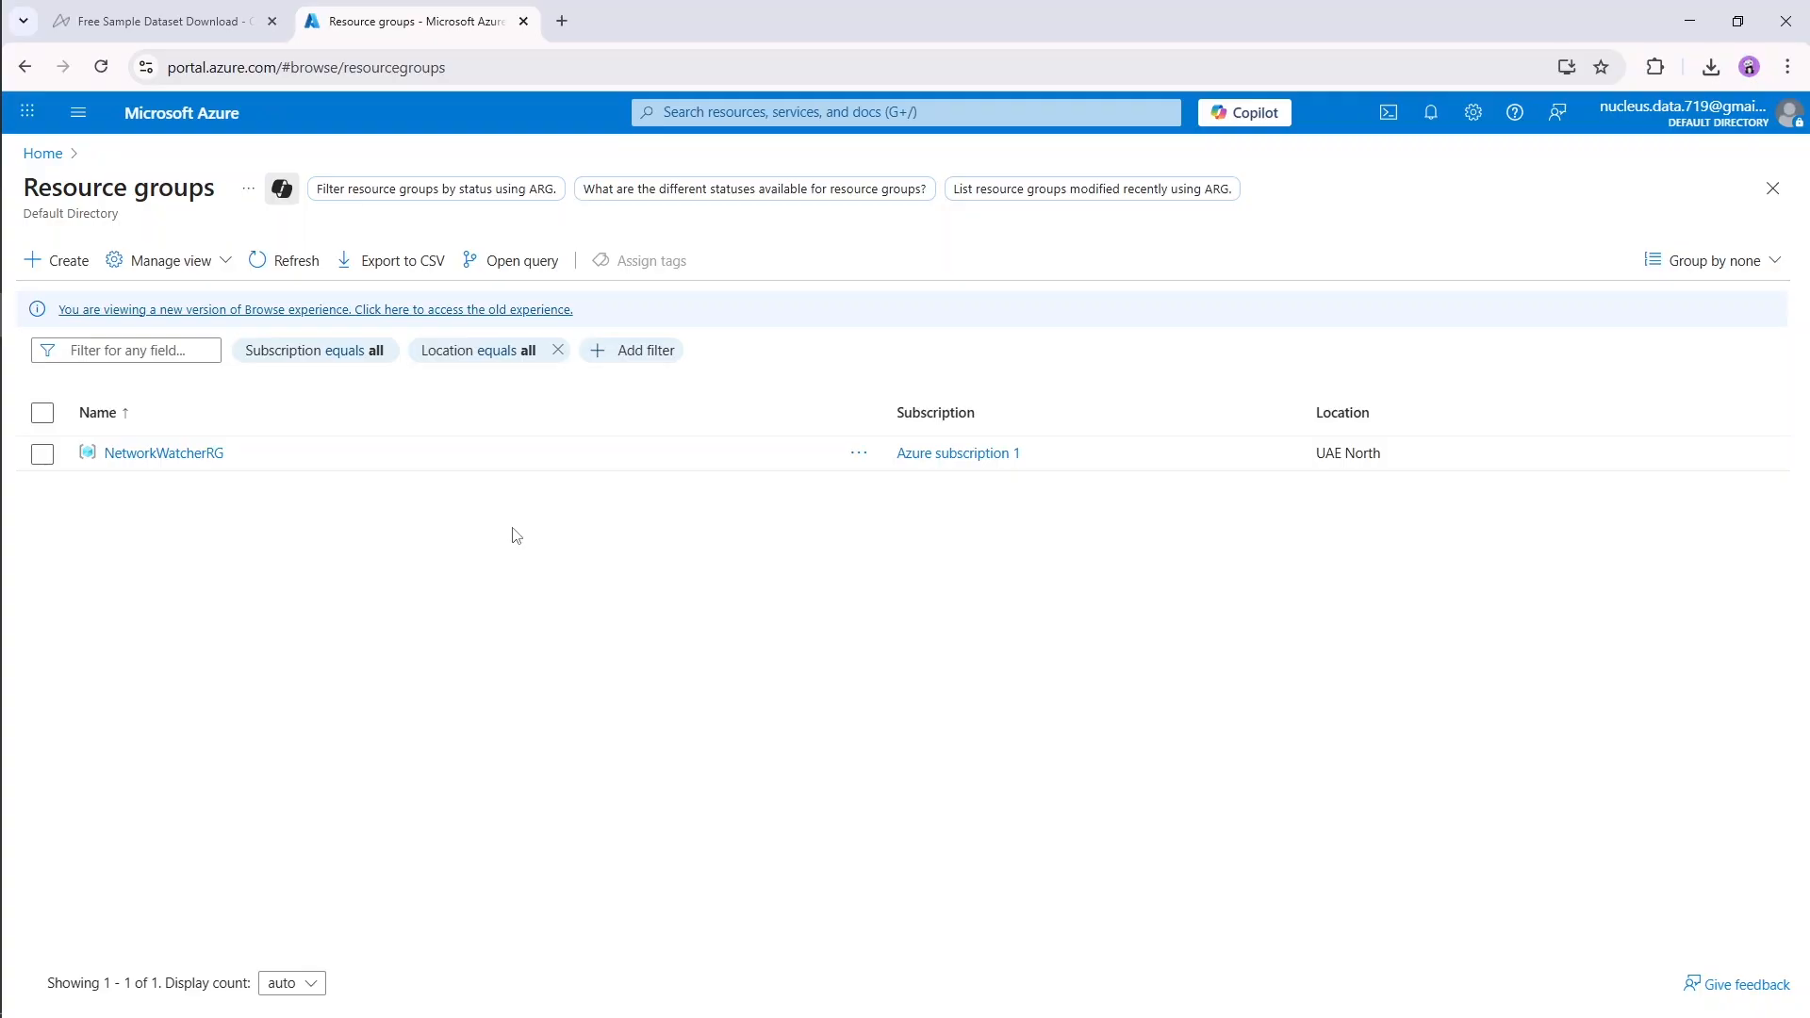
Step: Start a new resource group under Azure subscription 1 and name it azure-uaenorth-rg
left_click(70, 268)
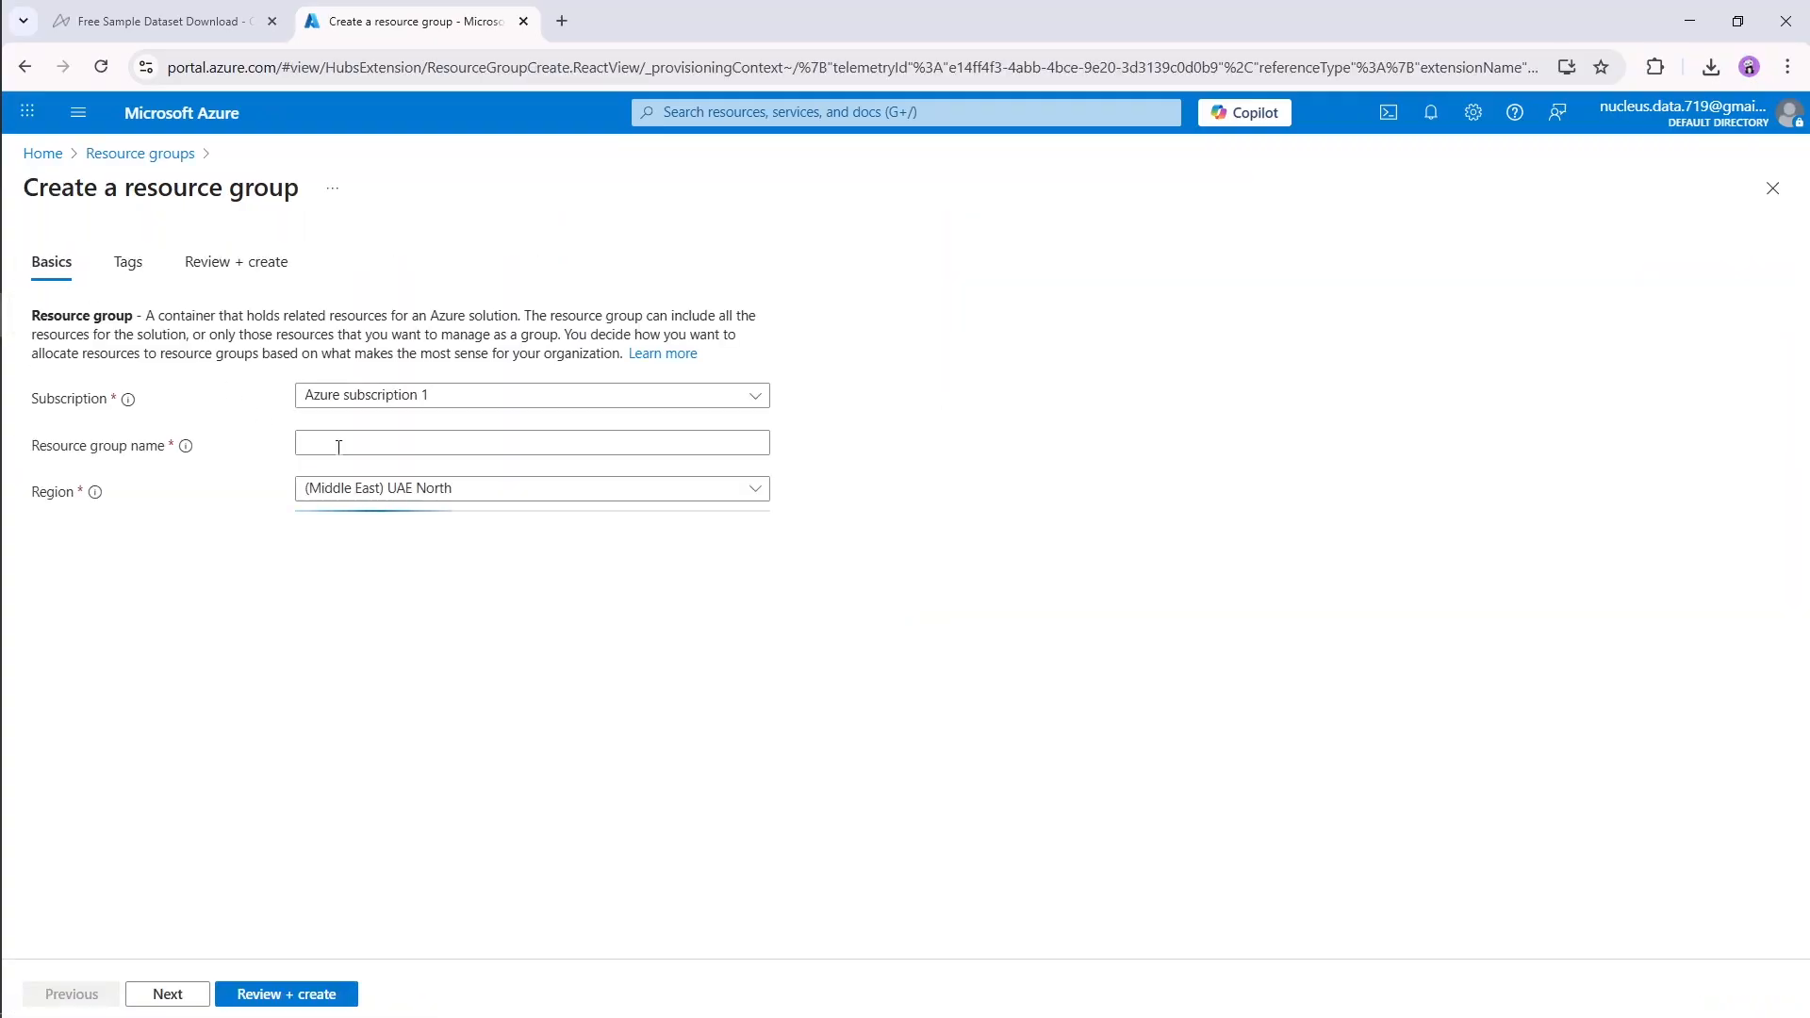
left_click(500, 446)
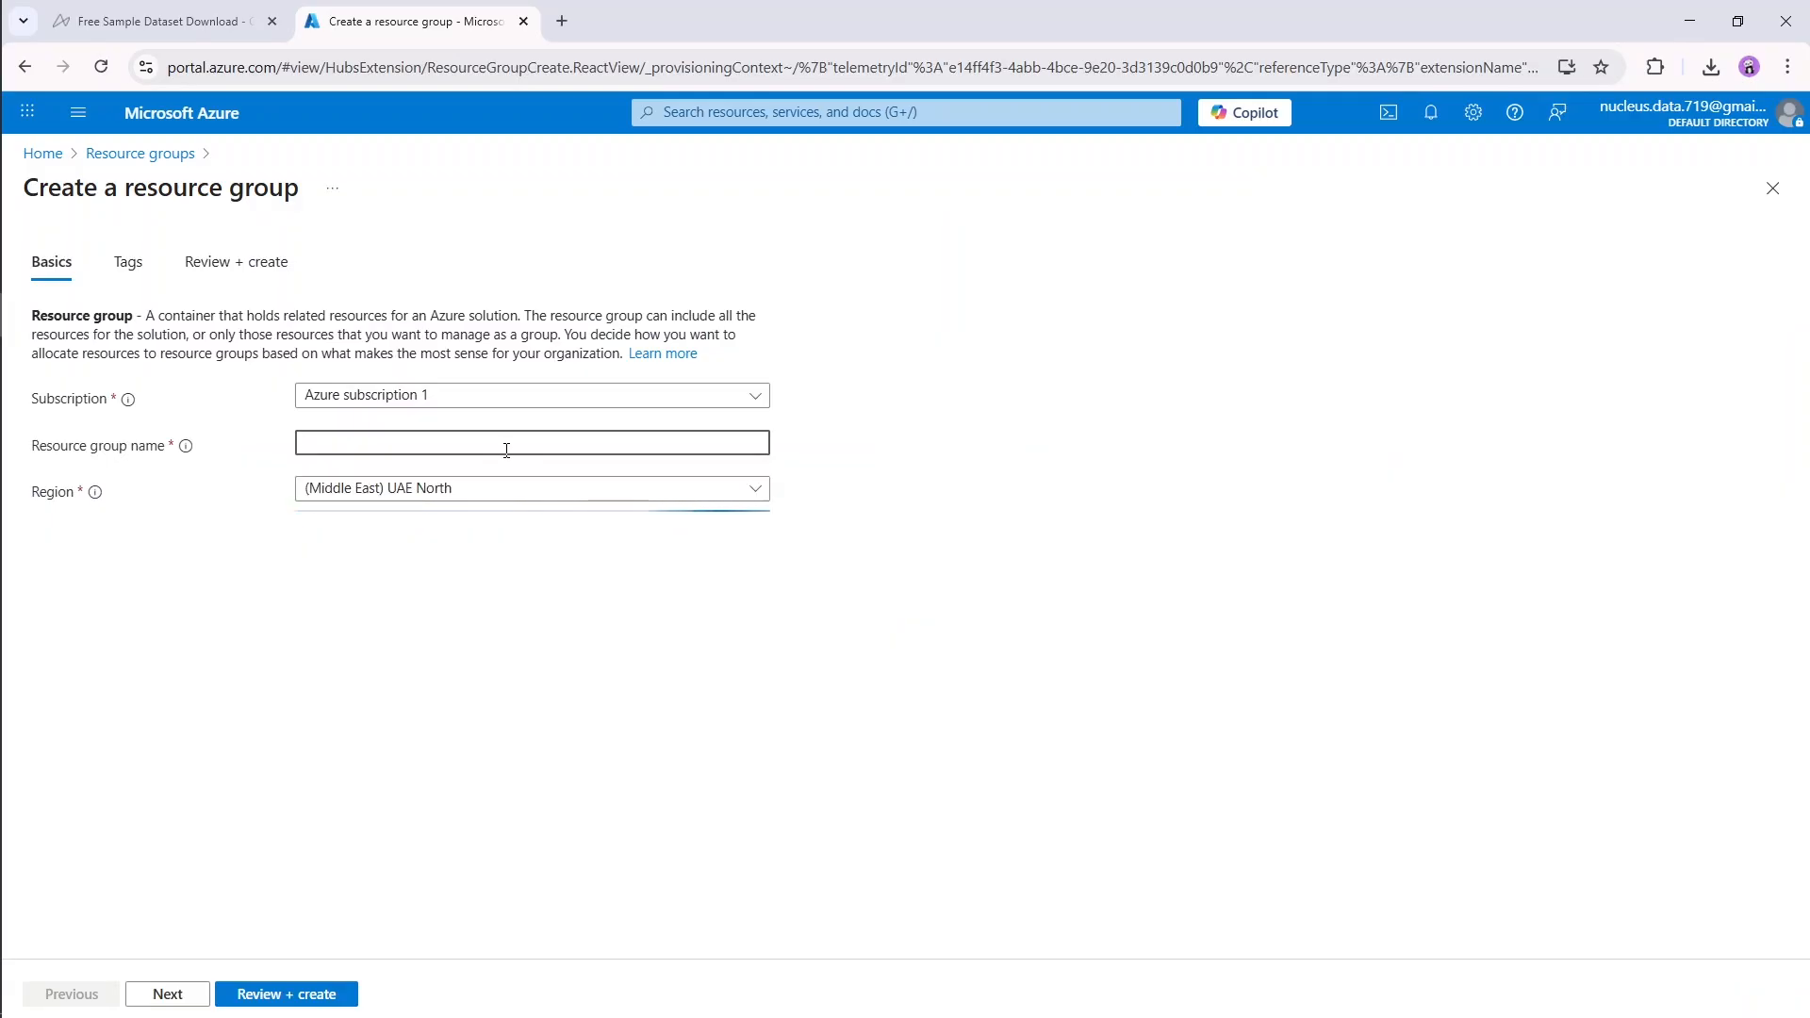
type("azure-")
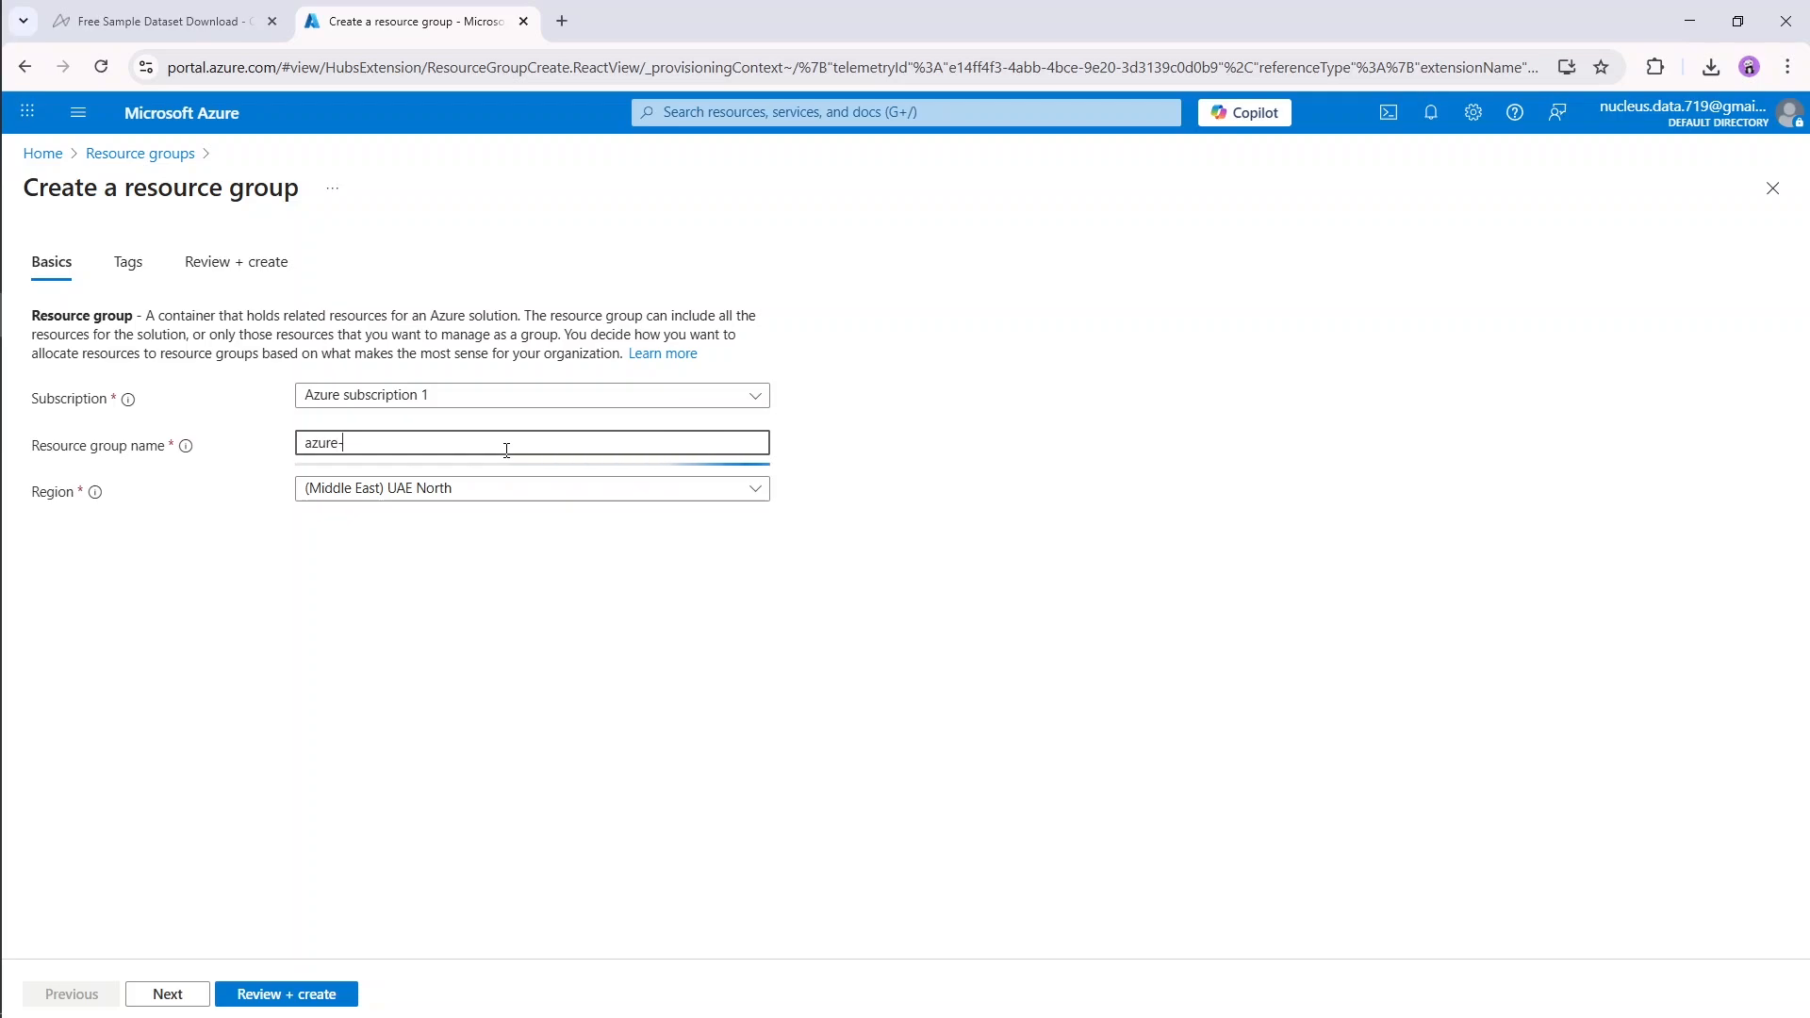
type("uaenorth-")
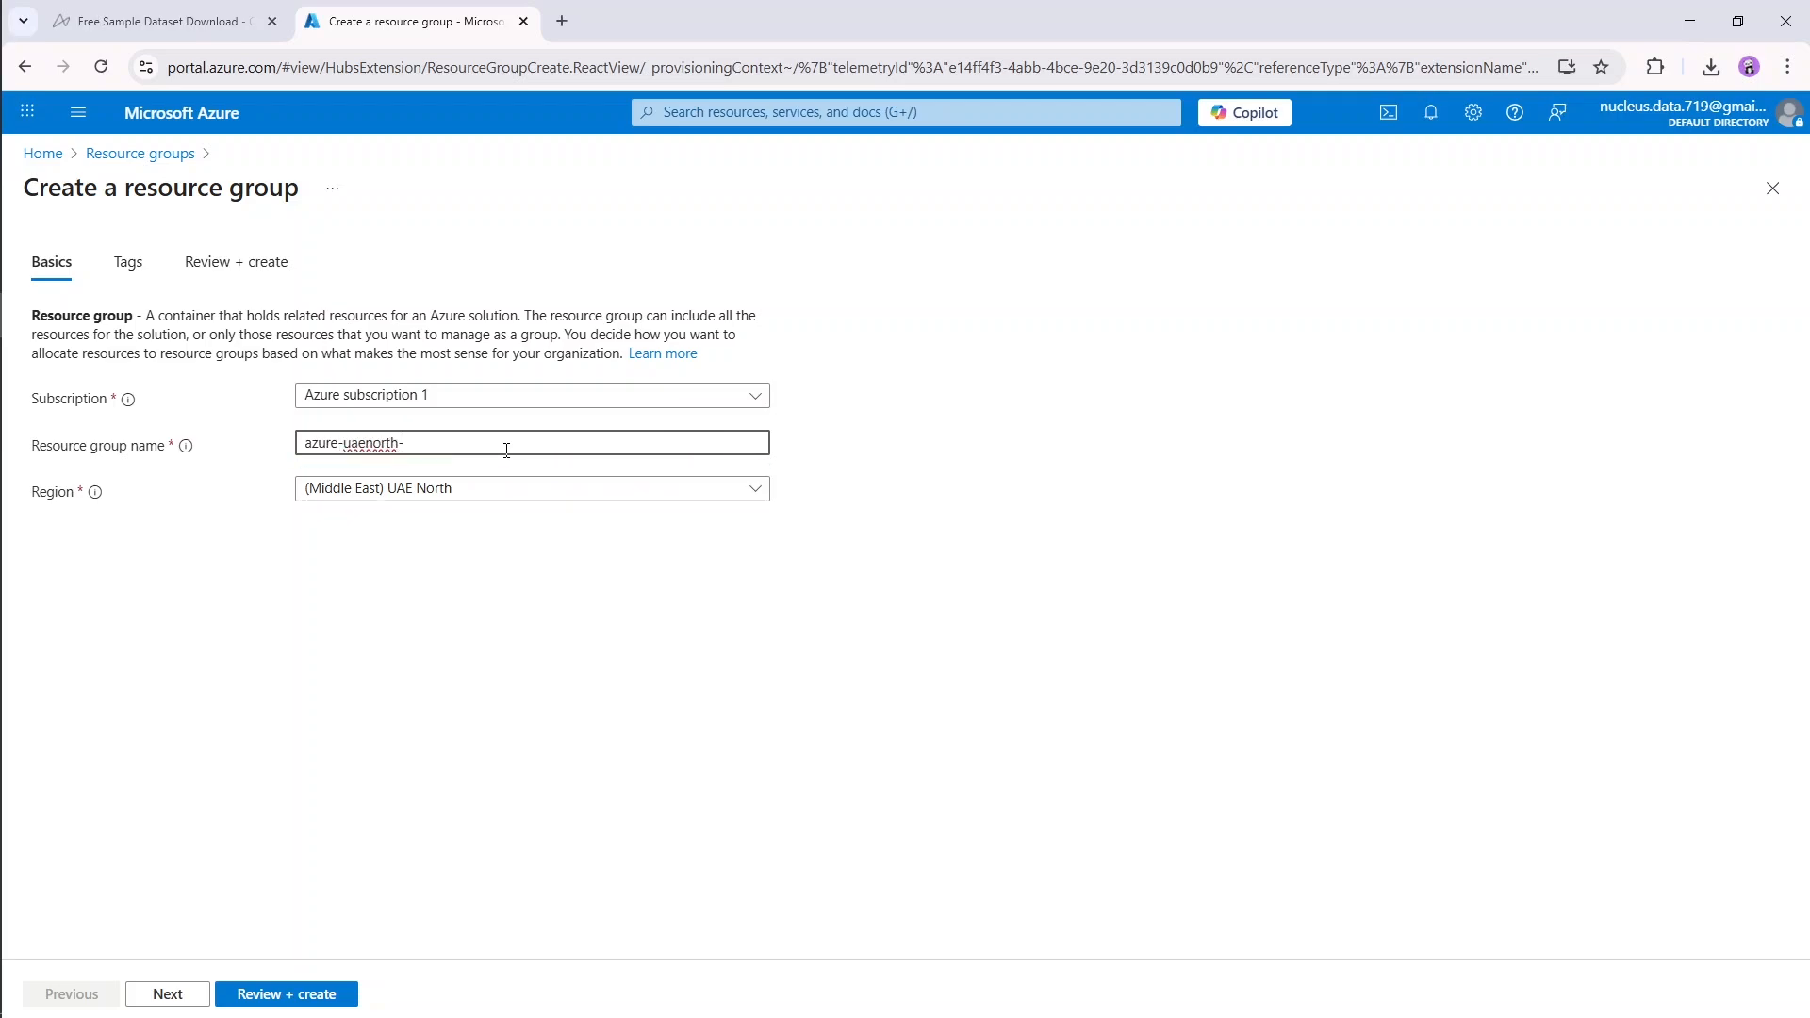
type("rg")
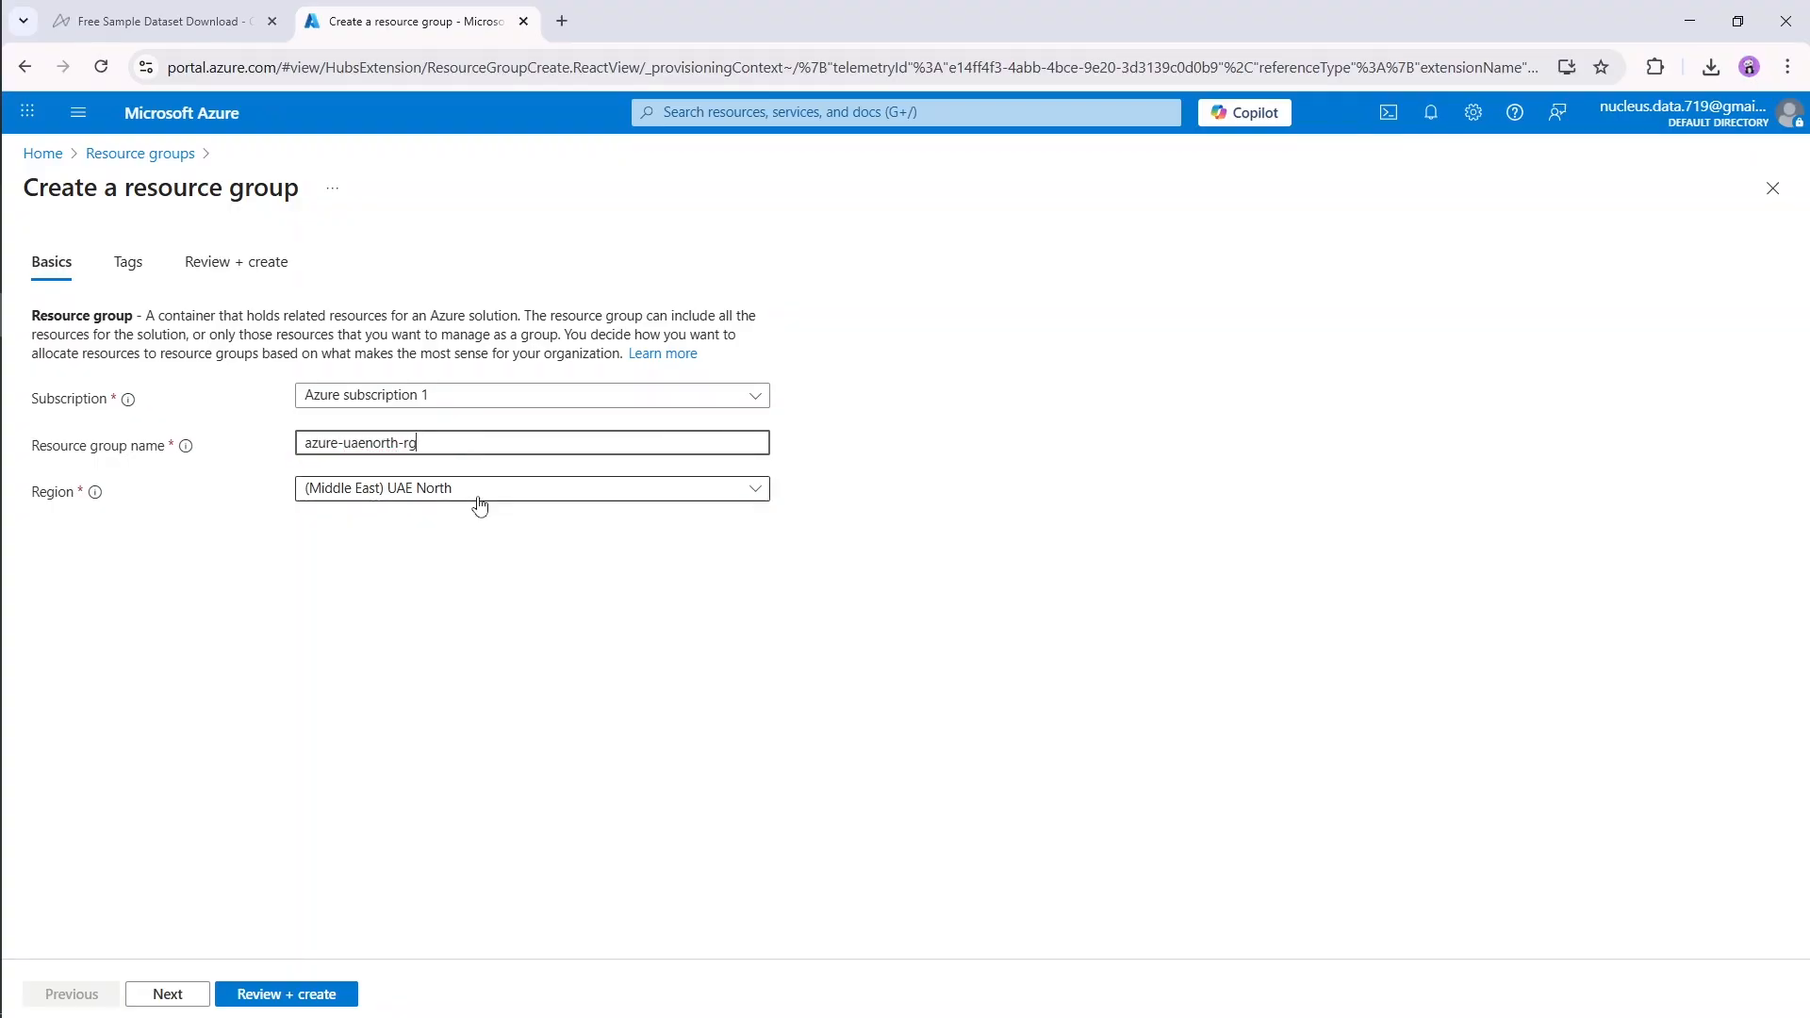
Step: Choose (Middle East) UAE North as the region of the new resource group
left_click(512, 496)
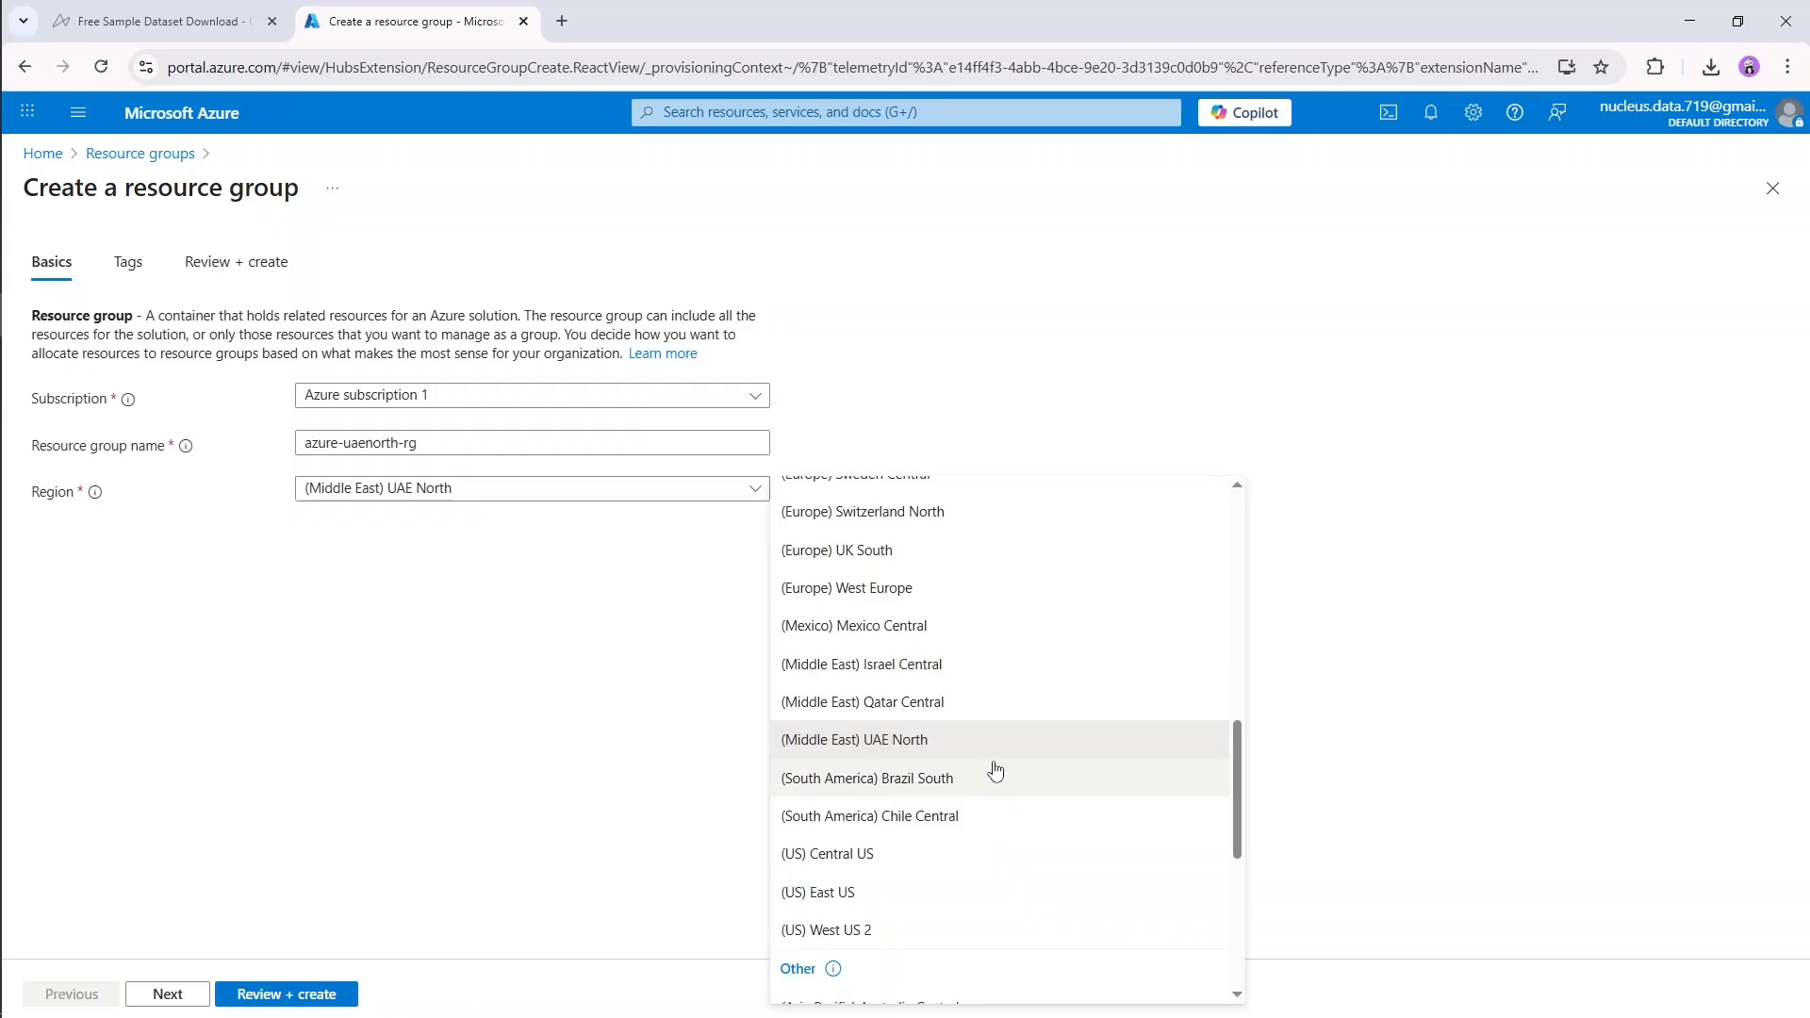
scroll(999, 751, "up", 5)
scroll(990, 702, "down", 10)
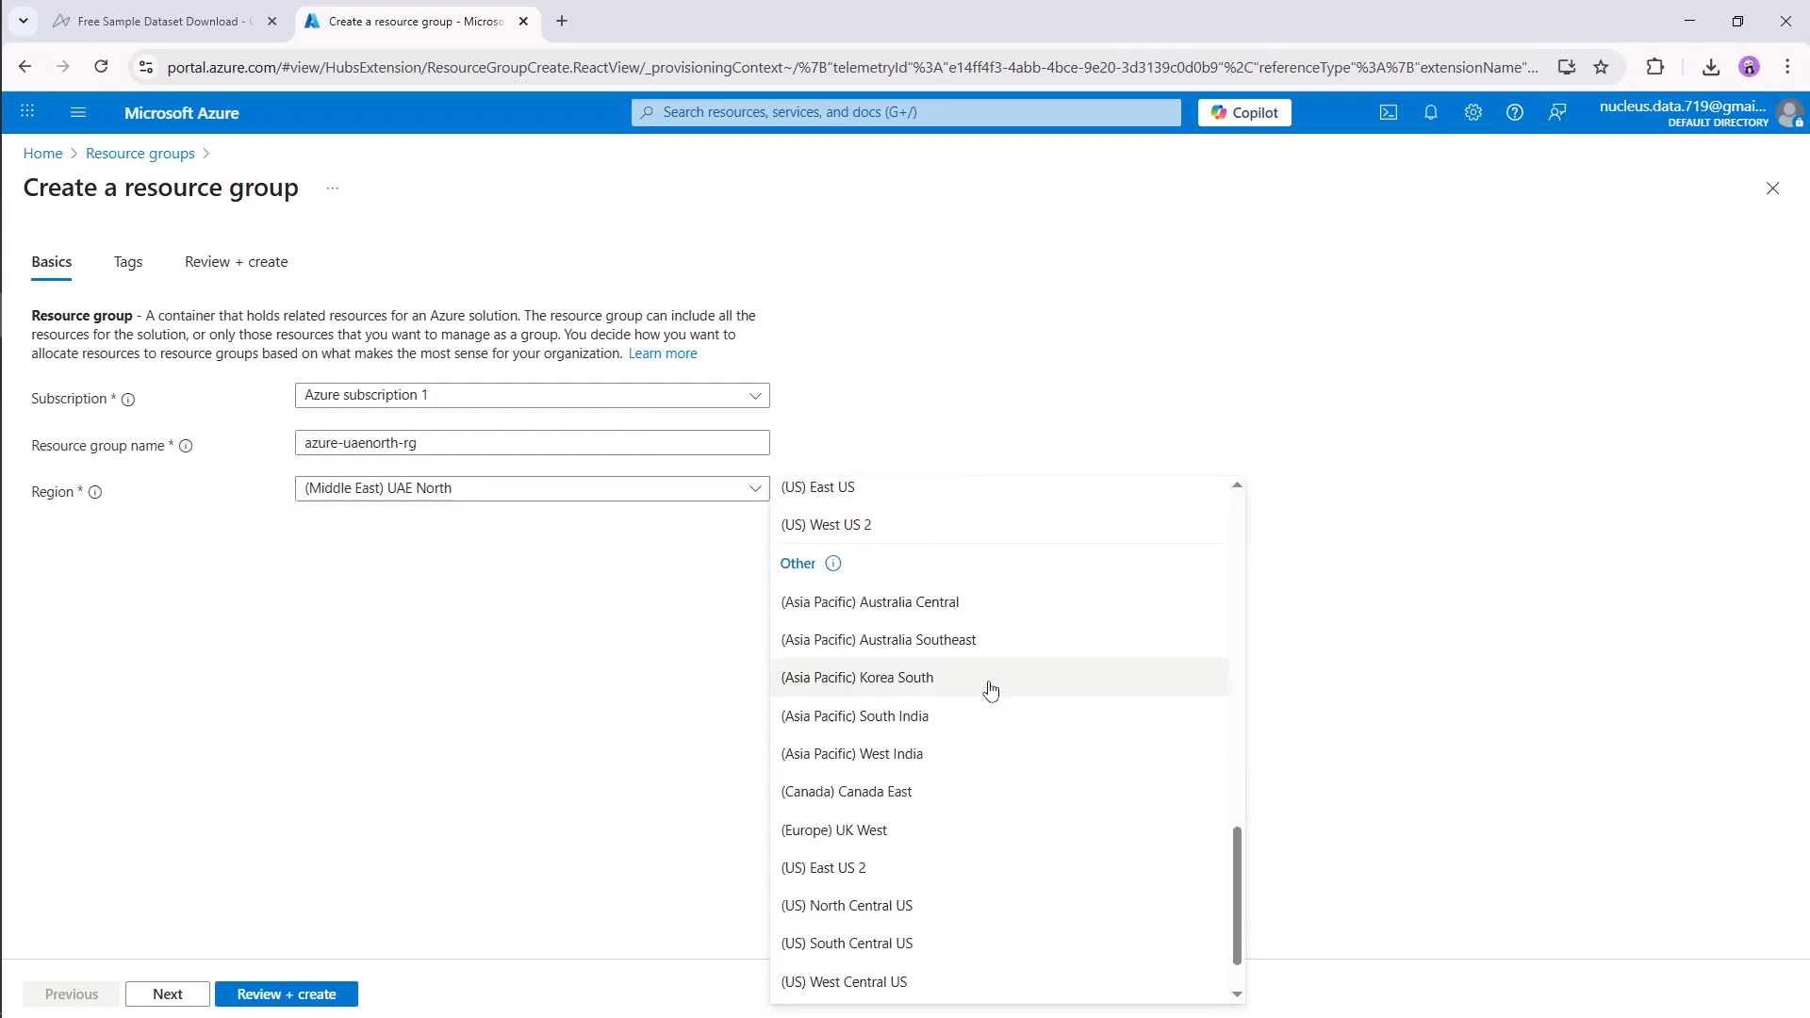
scroll(953, 698, "up", 5)
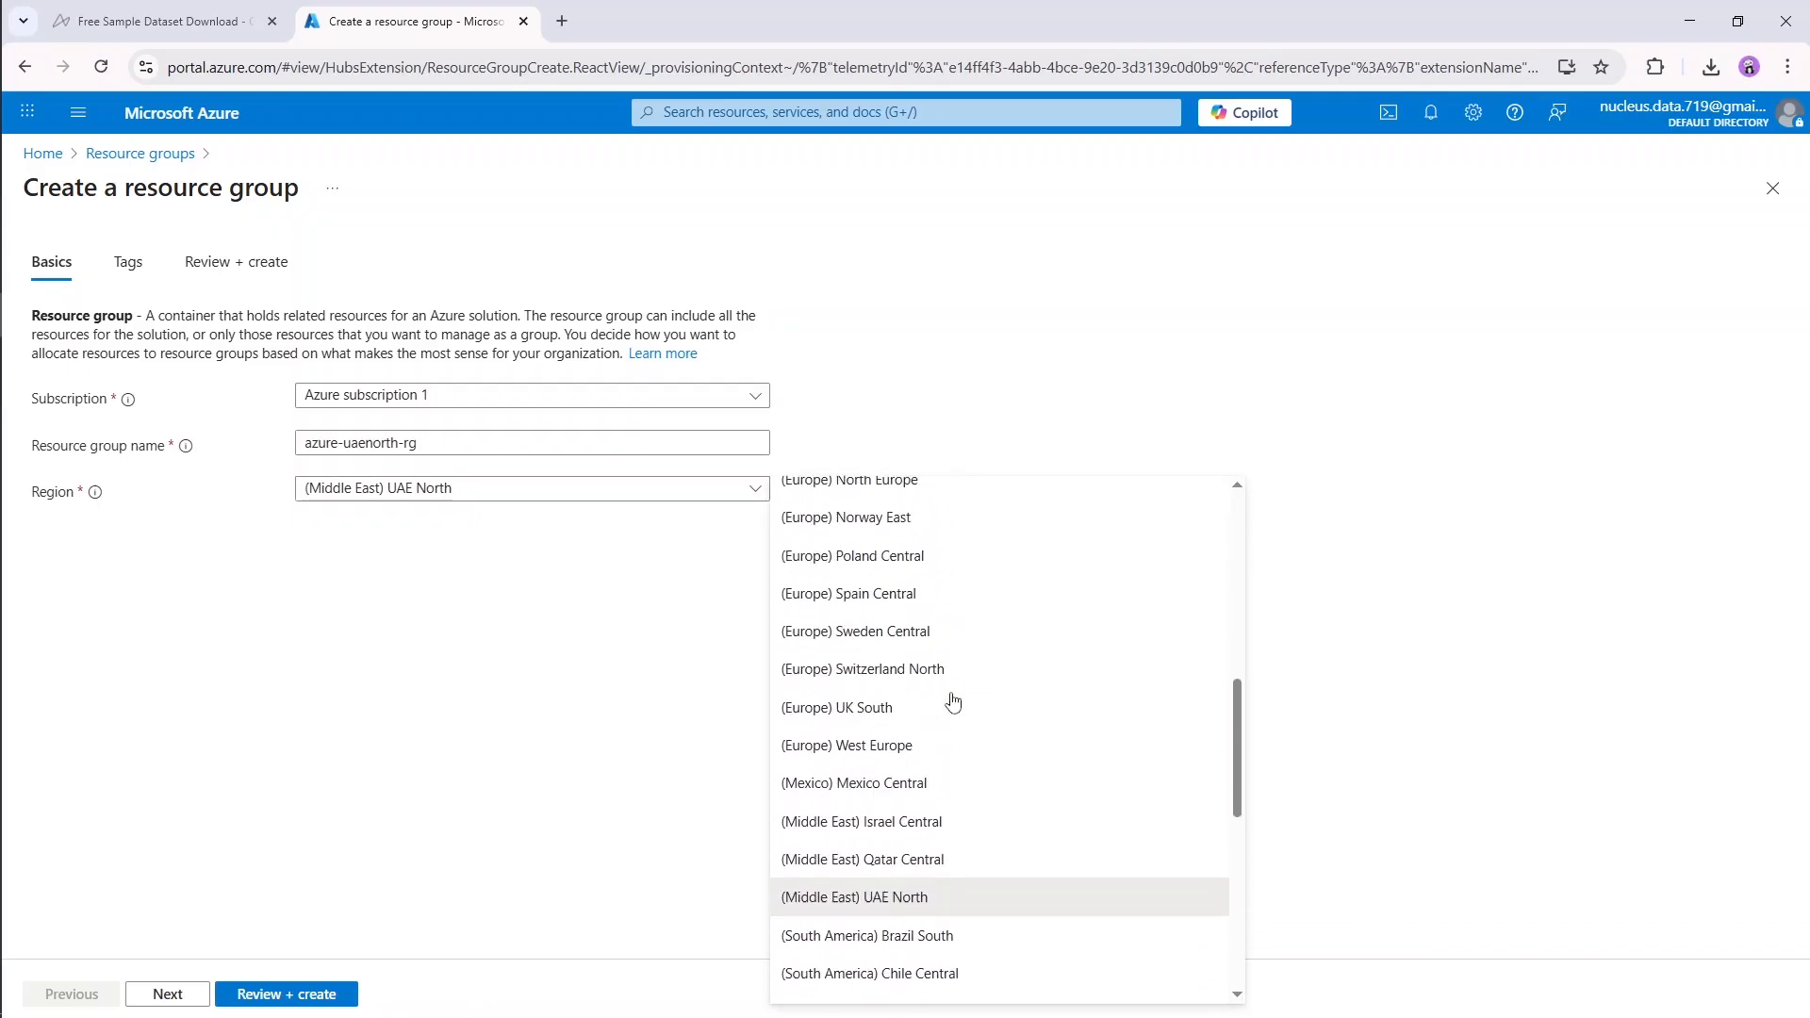
left_click(952, 907)
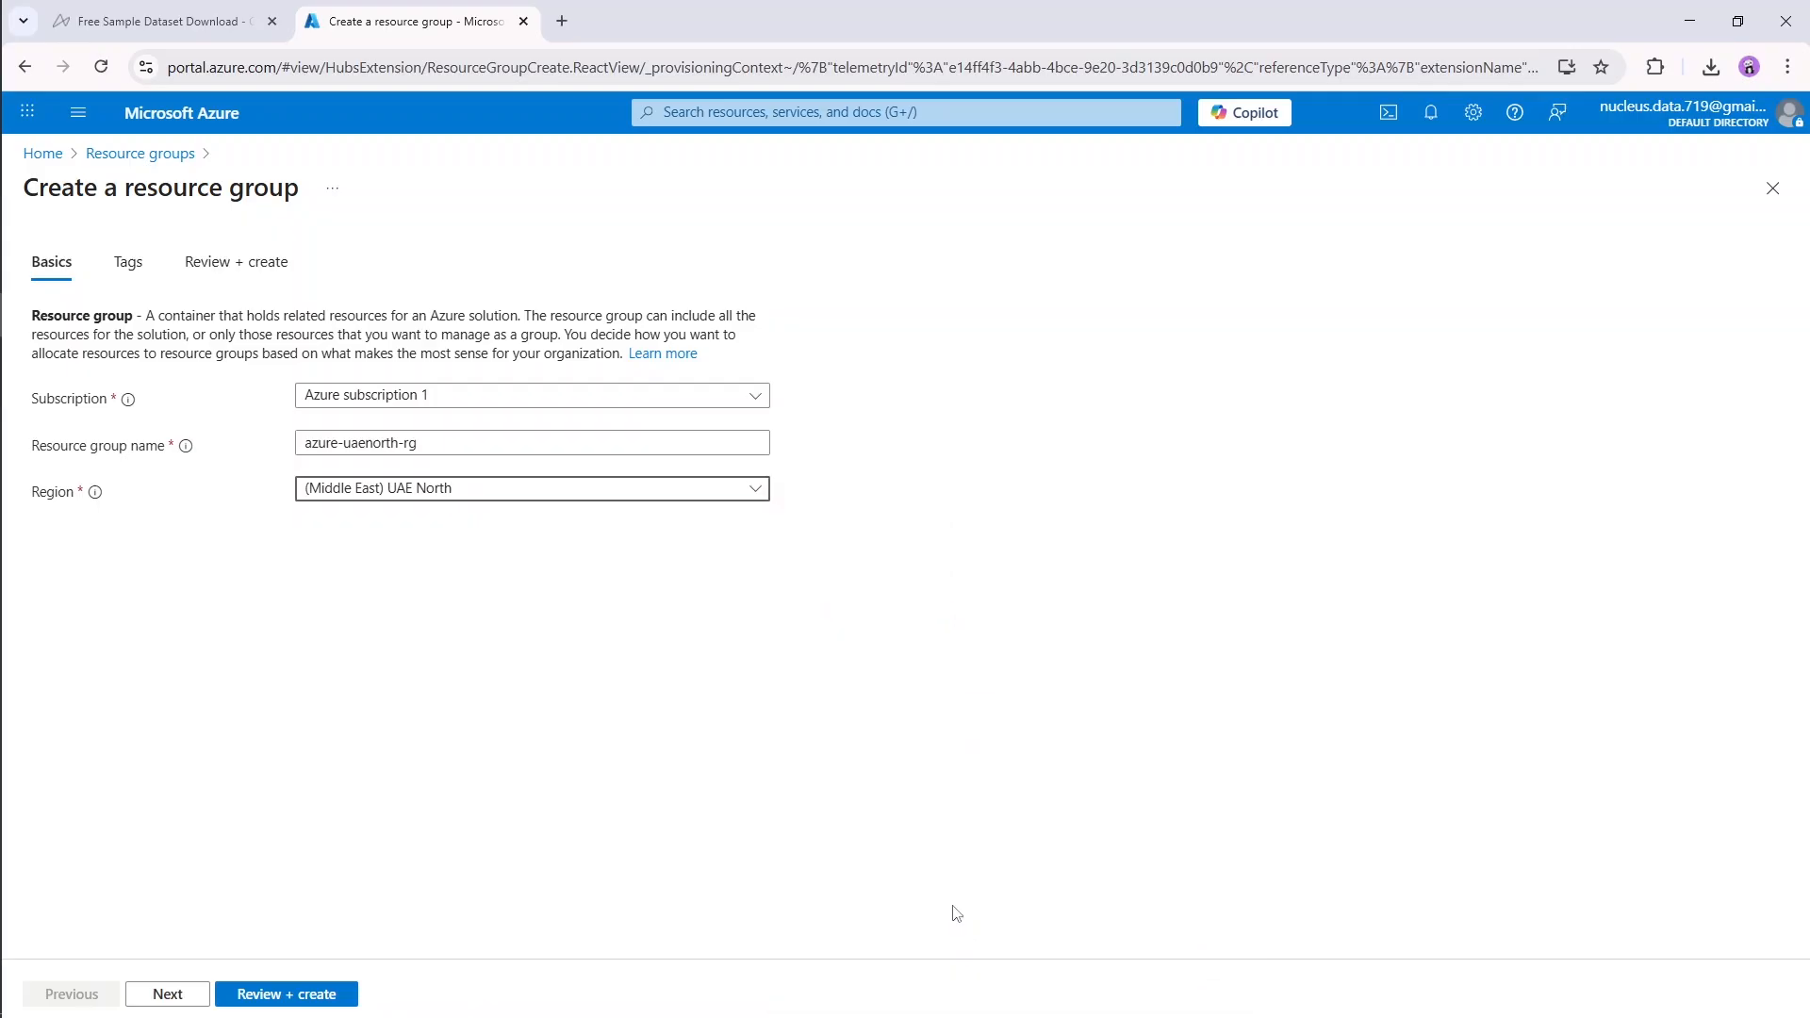
left_click(716, 499)
scroll(992, 698, "up", 10)
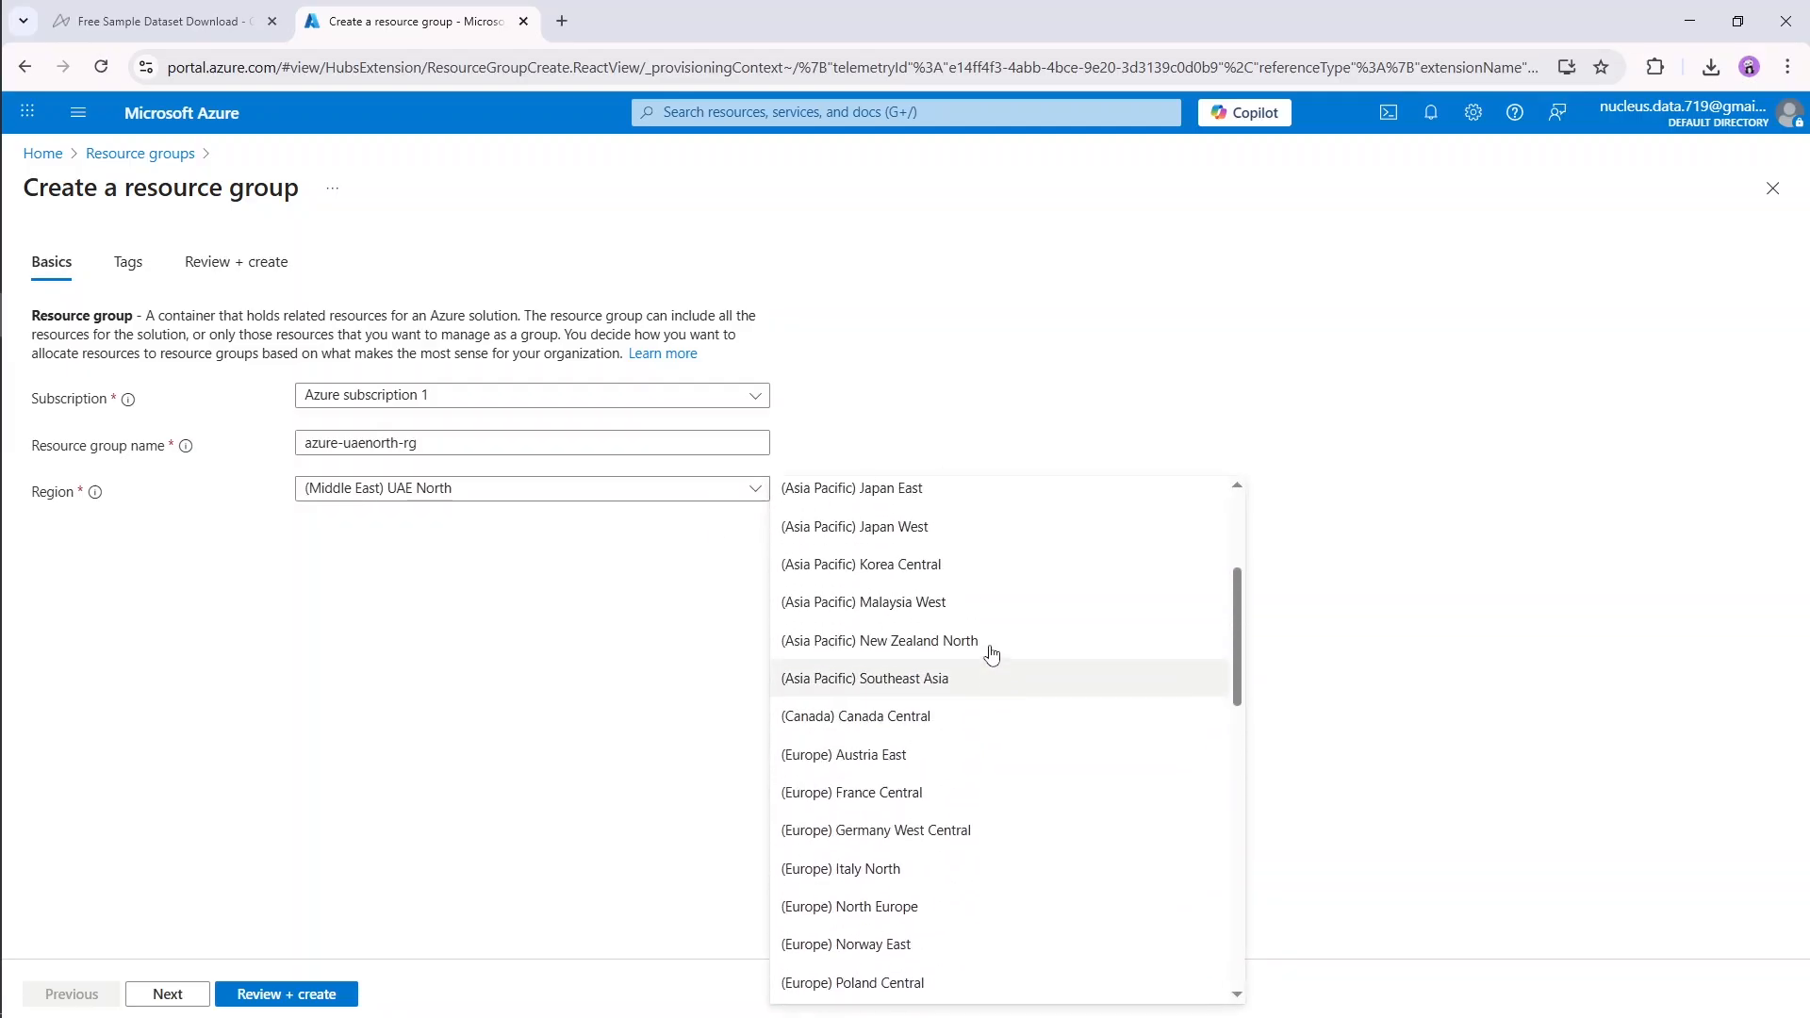
scroll(1017, 695, "down", 3)
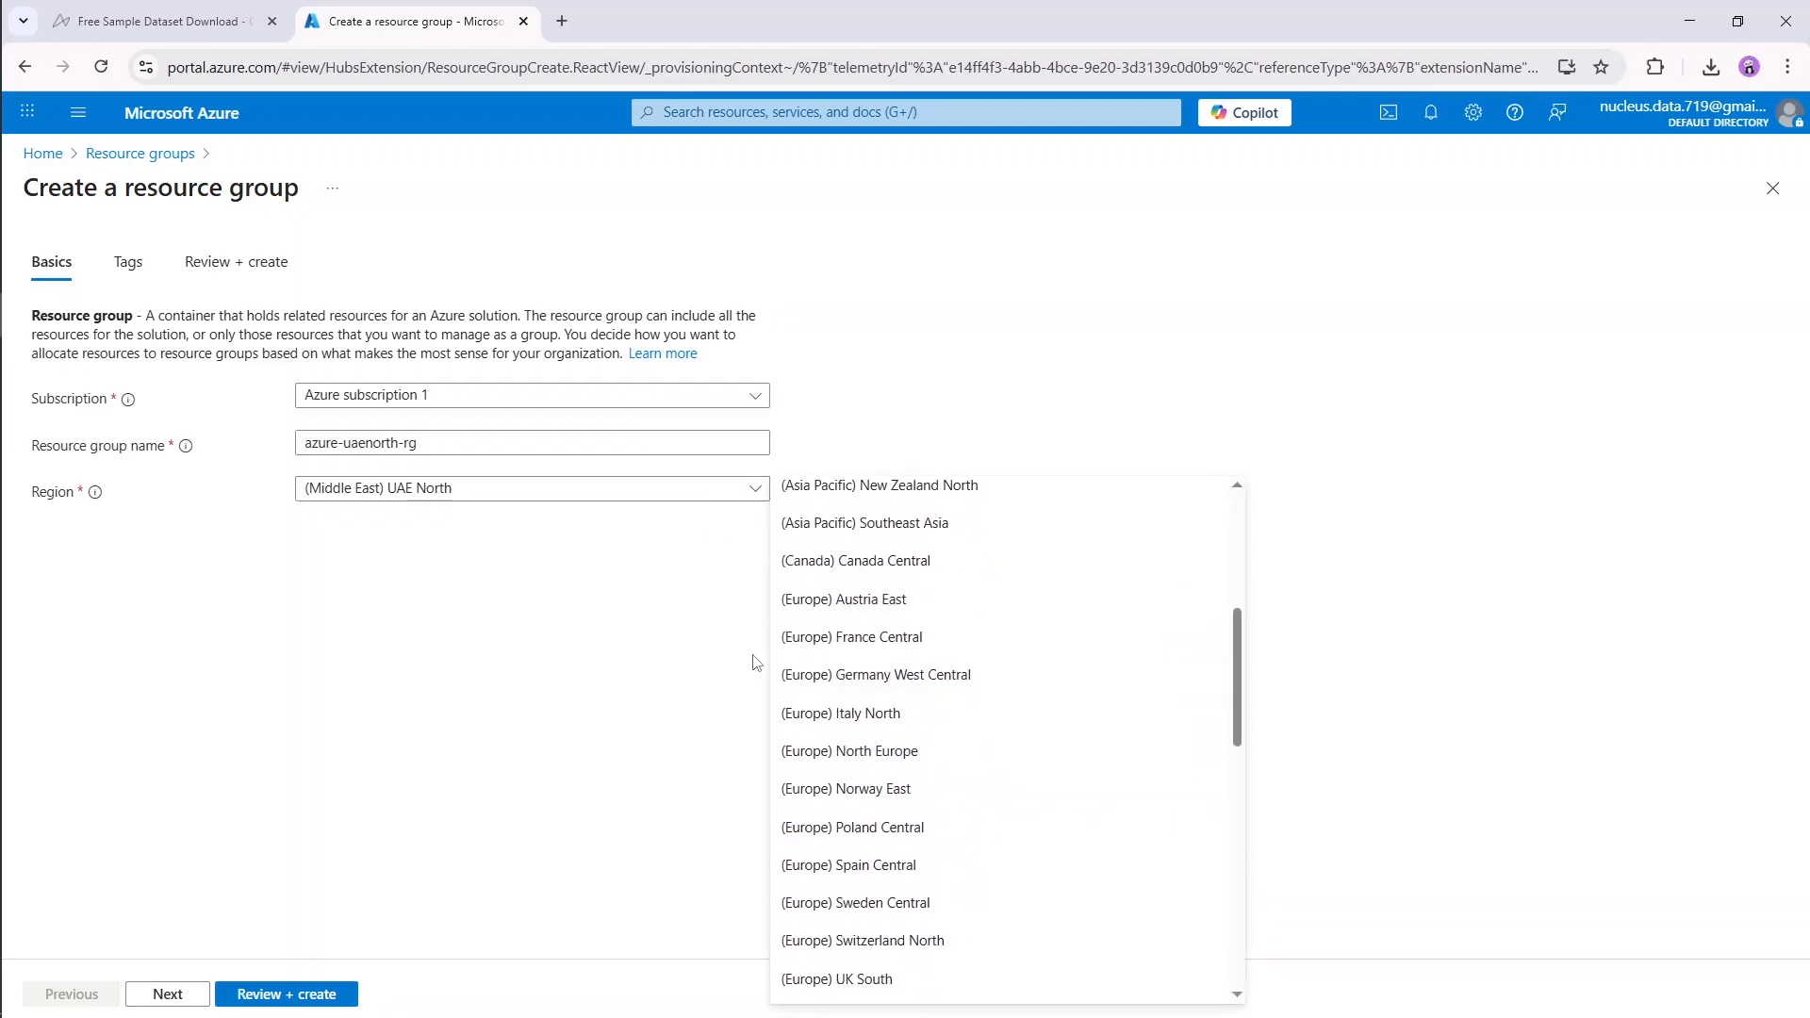
left_click(582, 644)
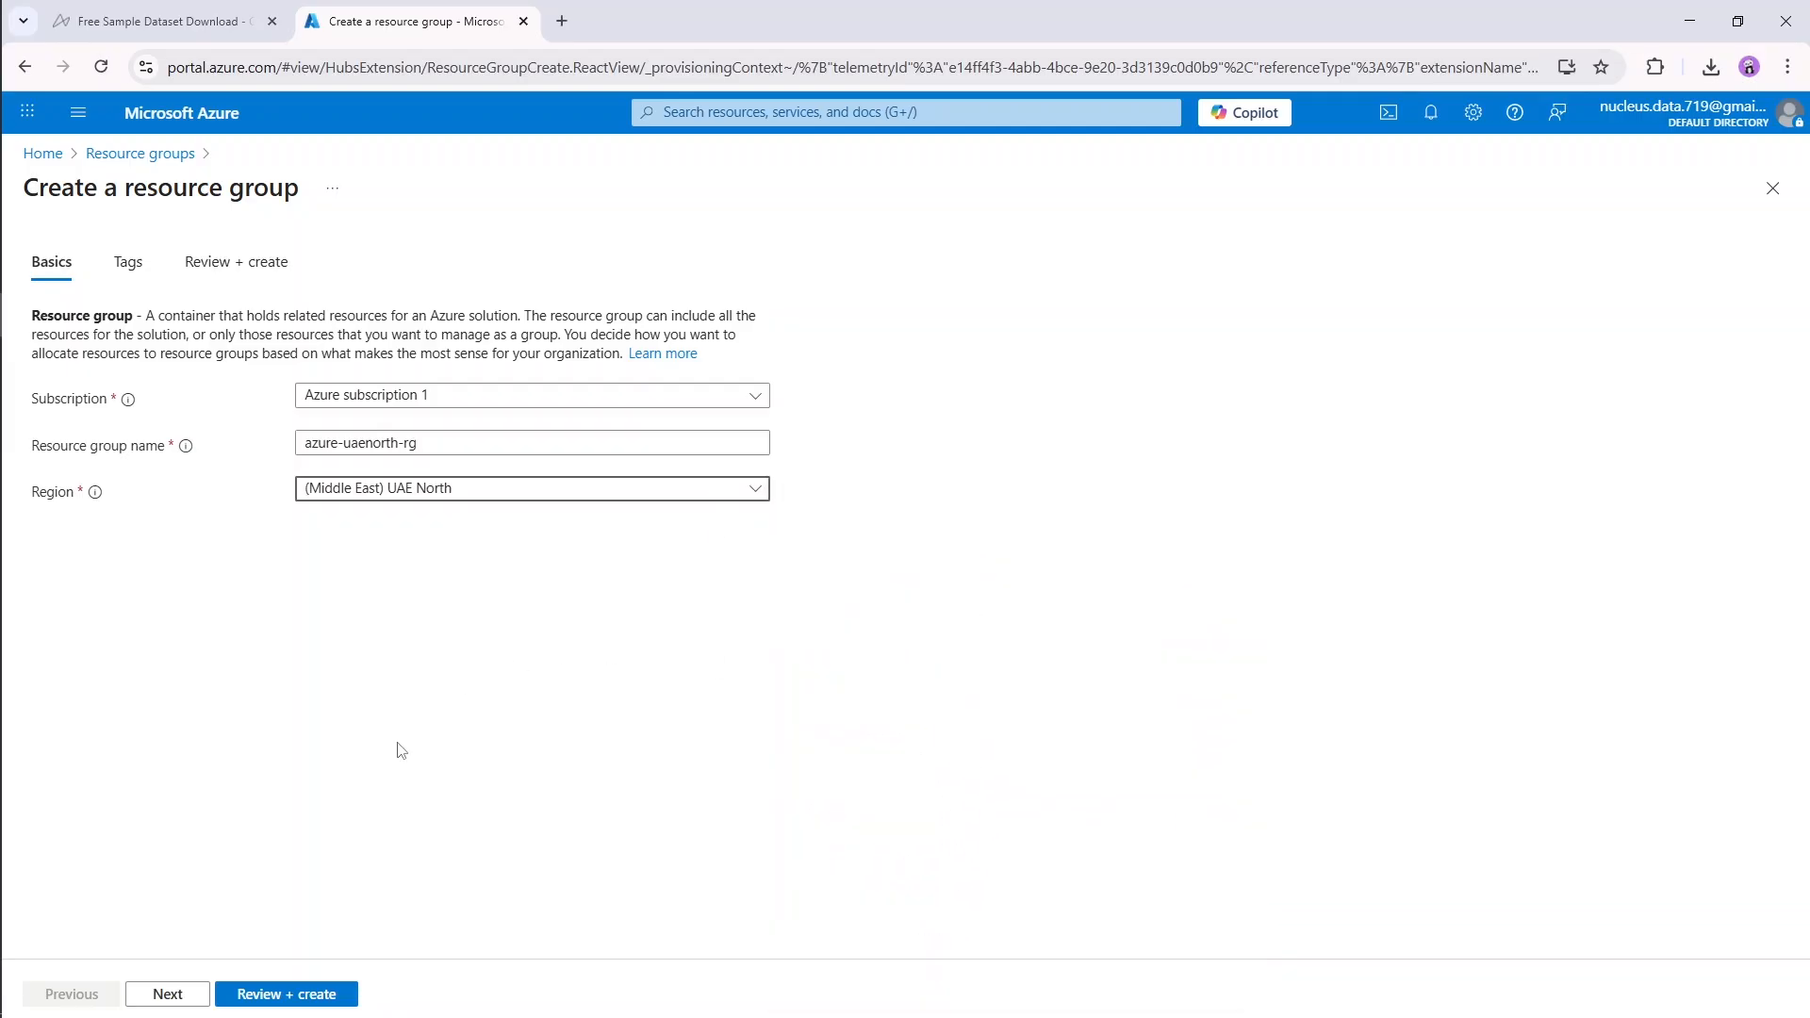
Step: Leave the resource group's tag name and value empty, then review and create the group
left_click(178, 997)
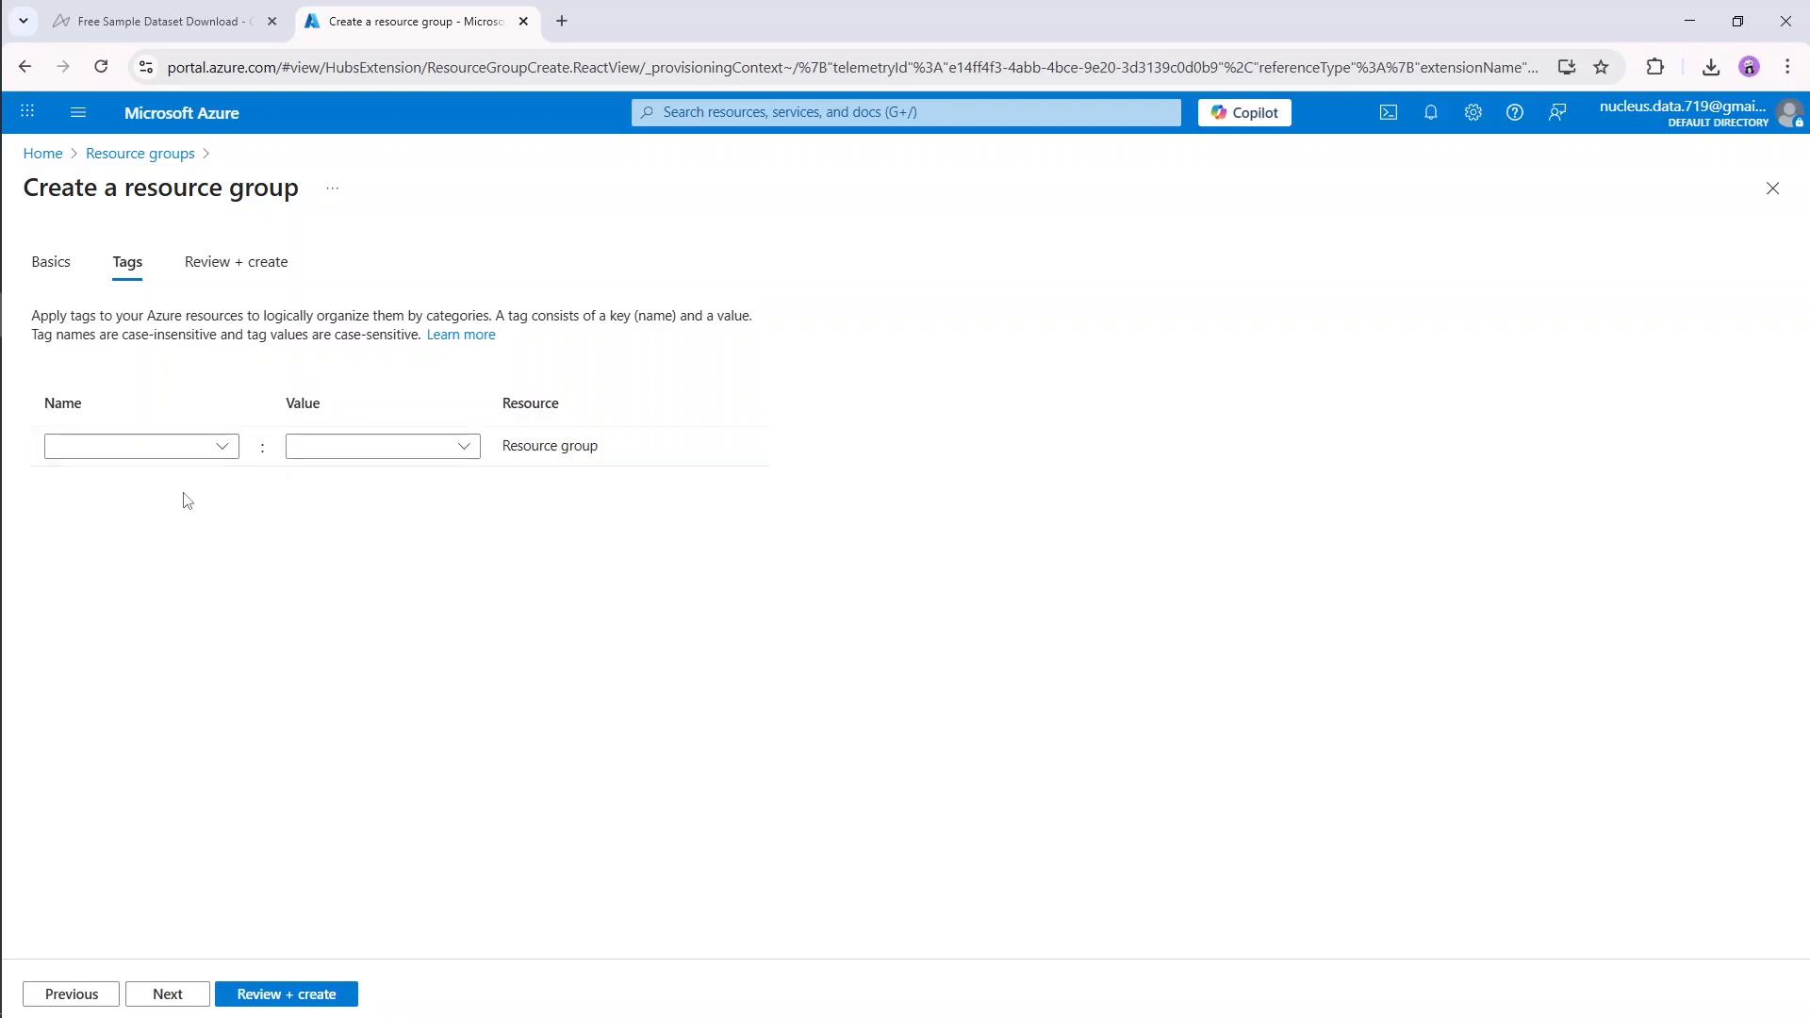
left_click(76, 448)
left_click(325, 447)
left_click(423, 569)
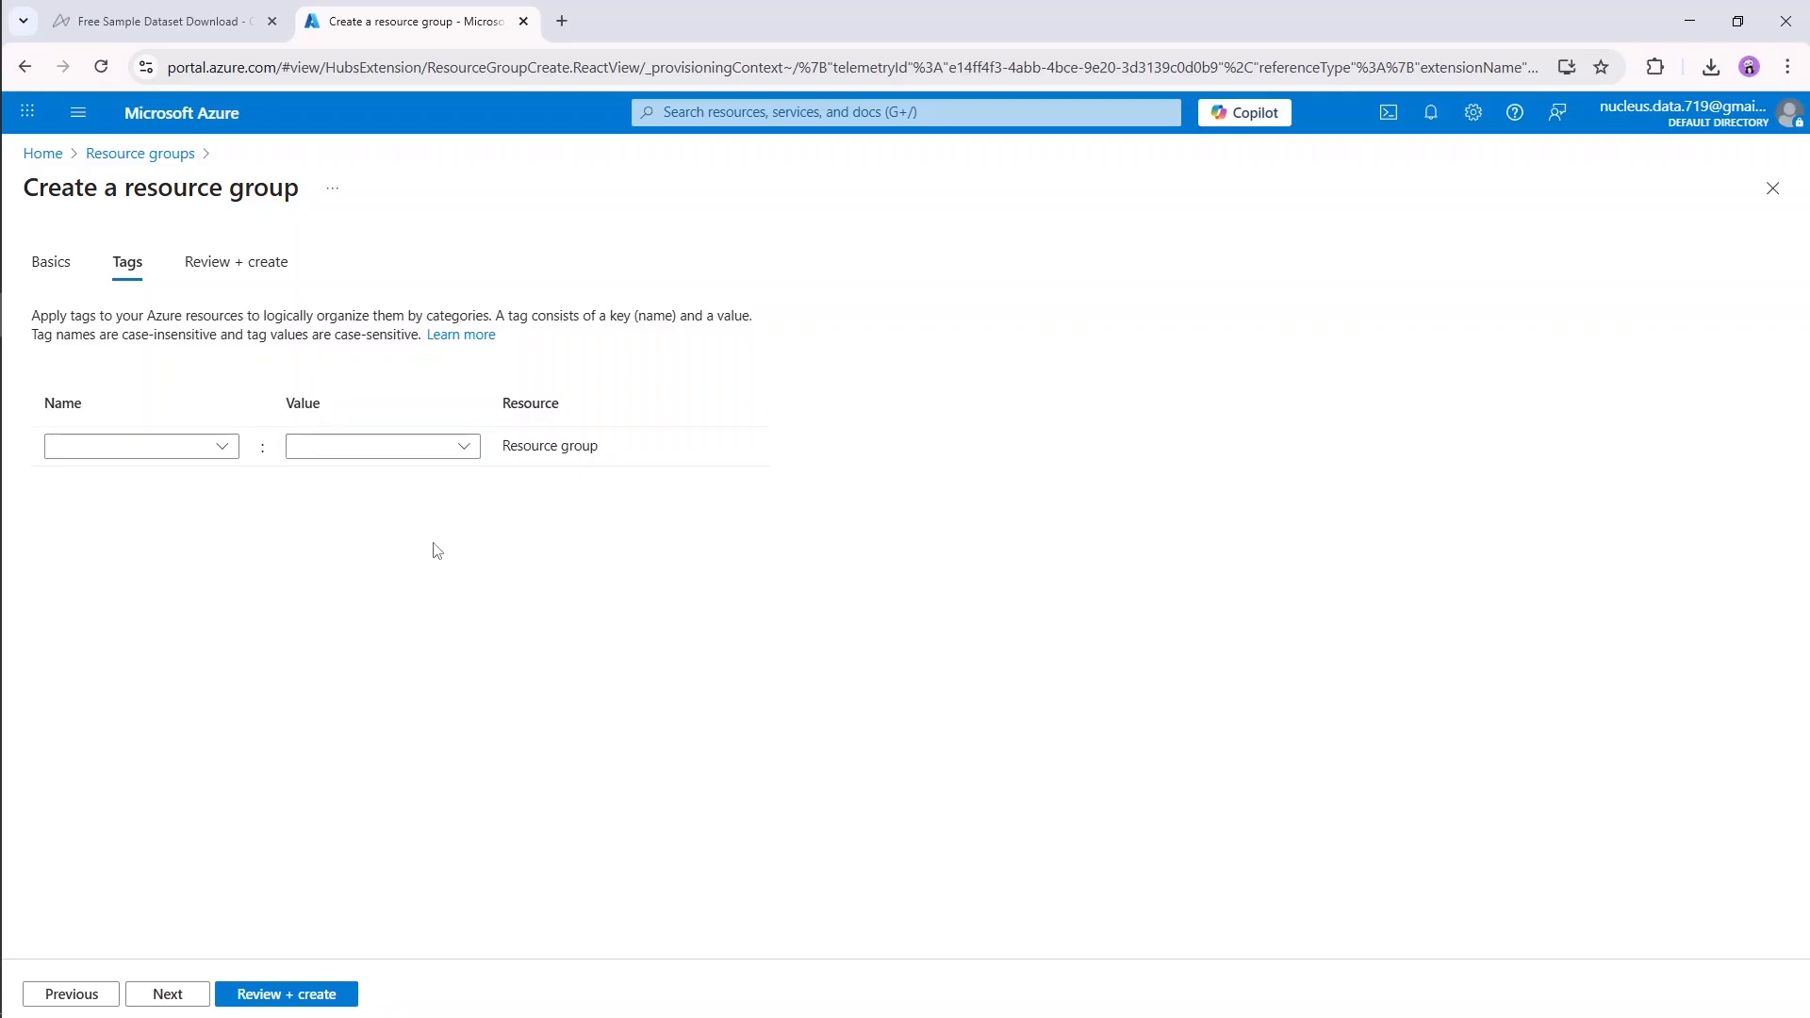
left_click(193, 1001)
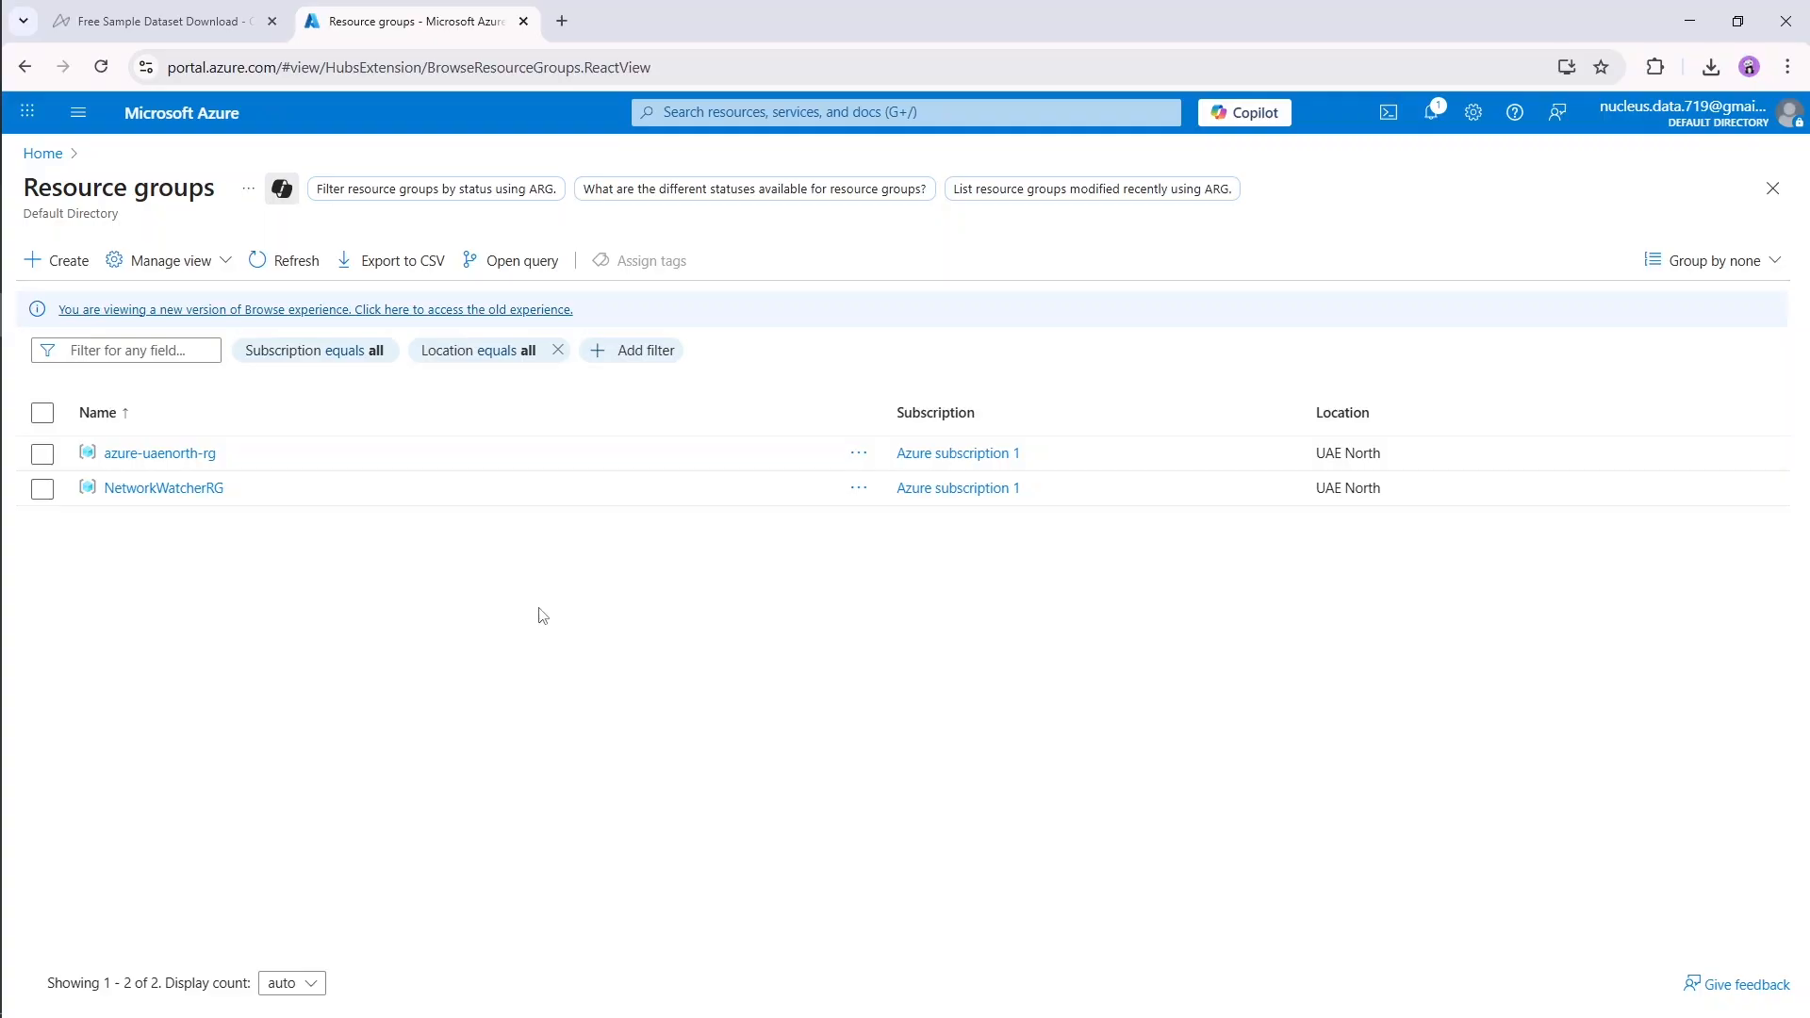
Step: Find the Storage accounts service by searching for "storage" and start creating a new storage account
left_click(788, 112)
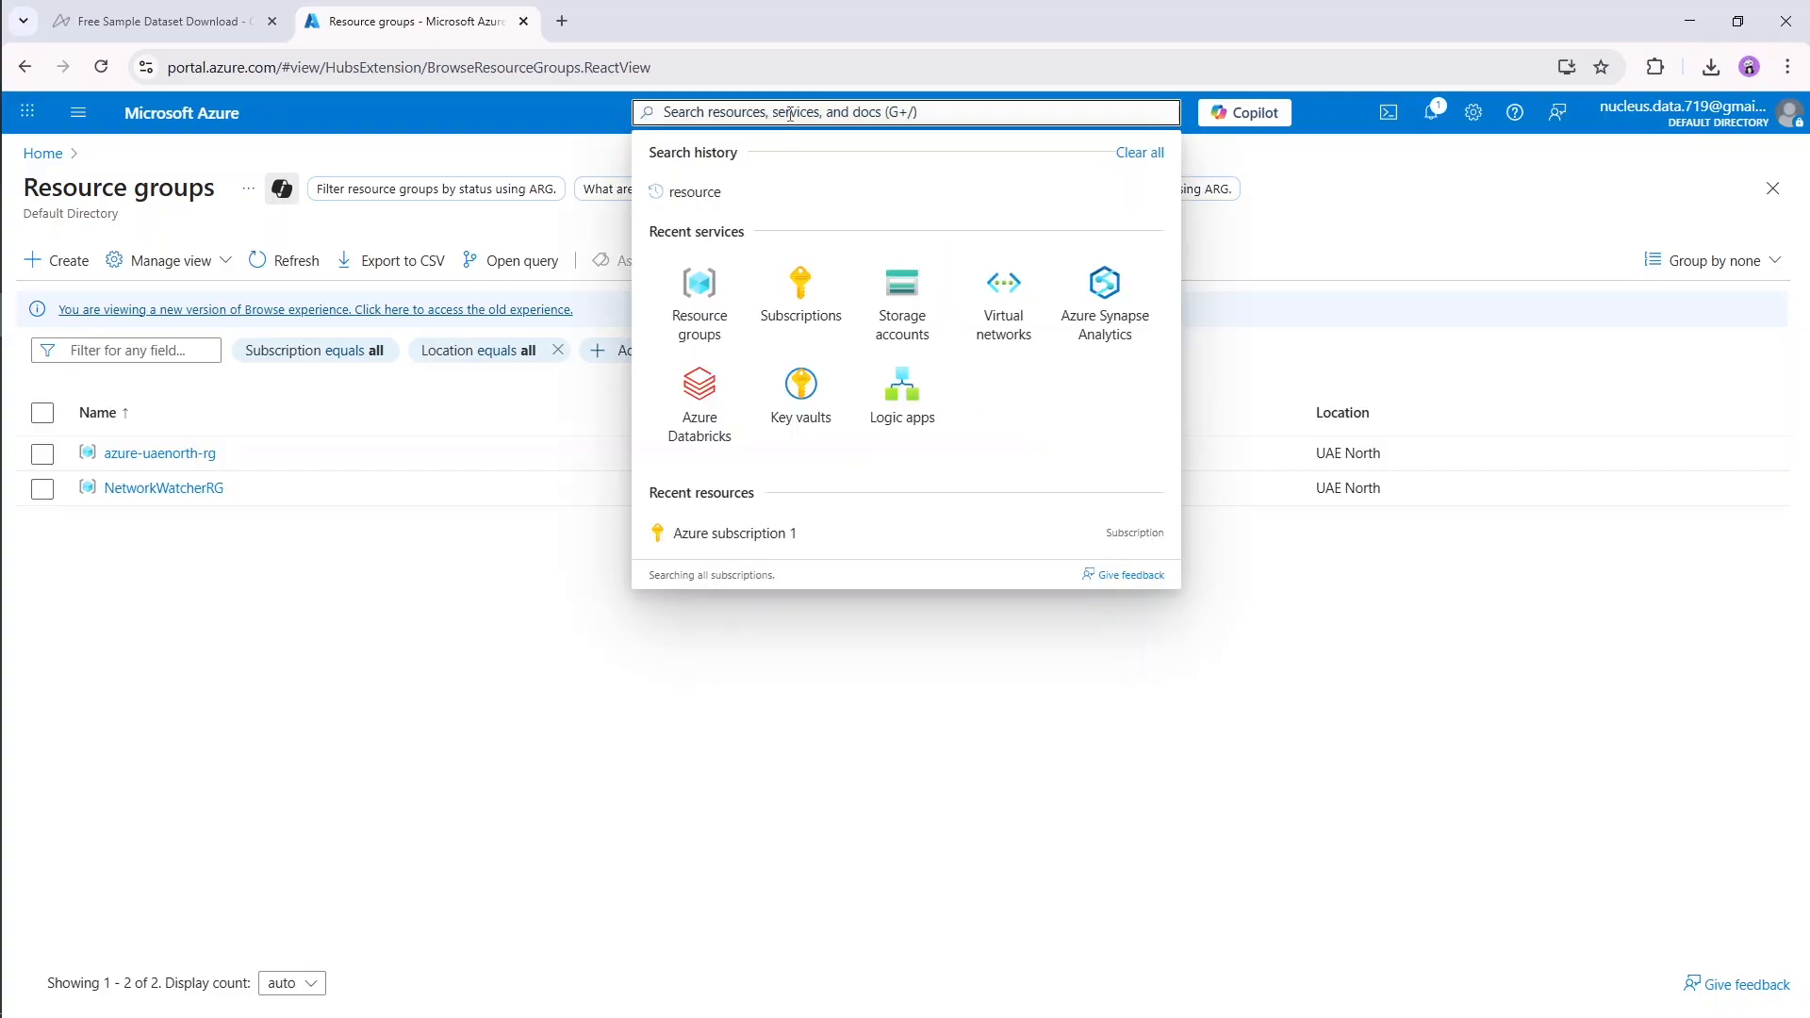
type("storage")
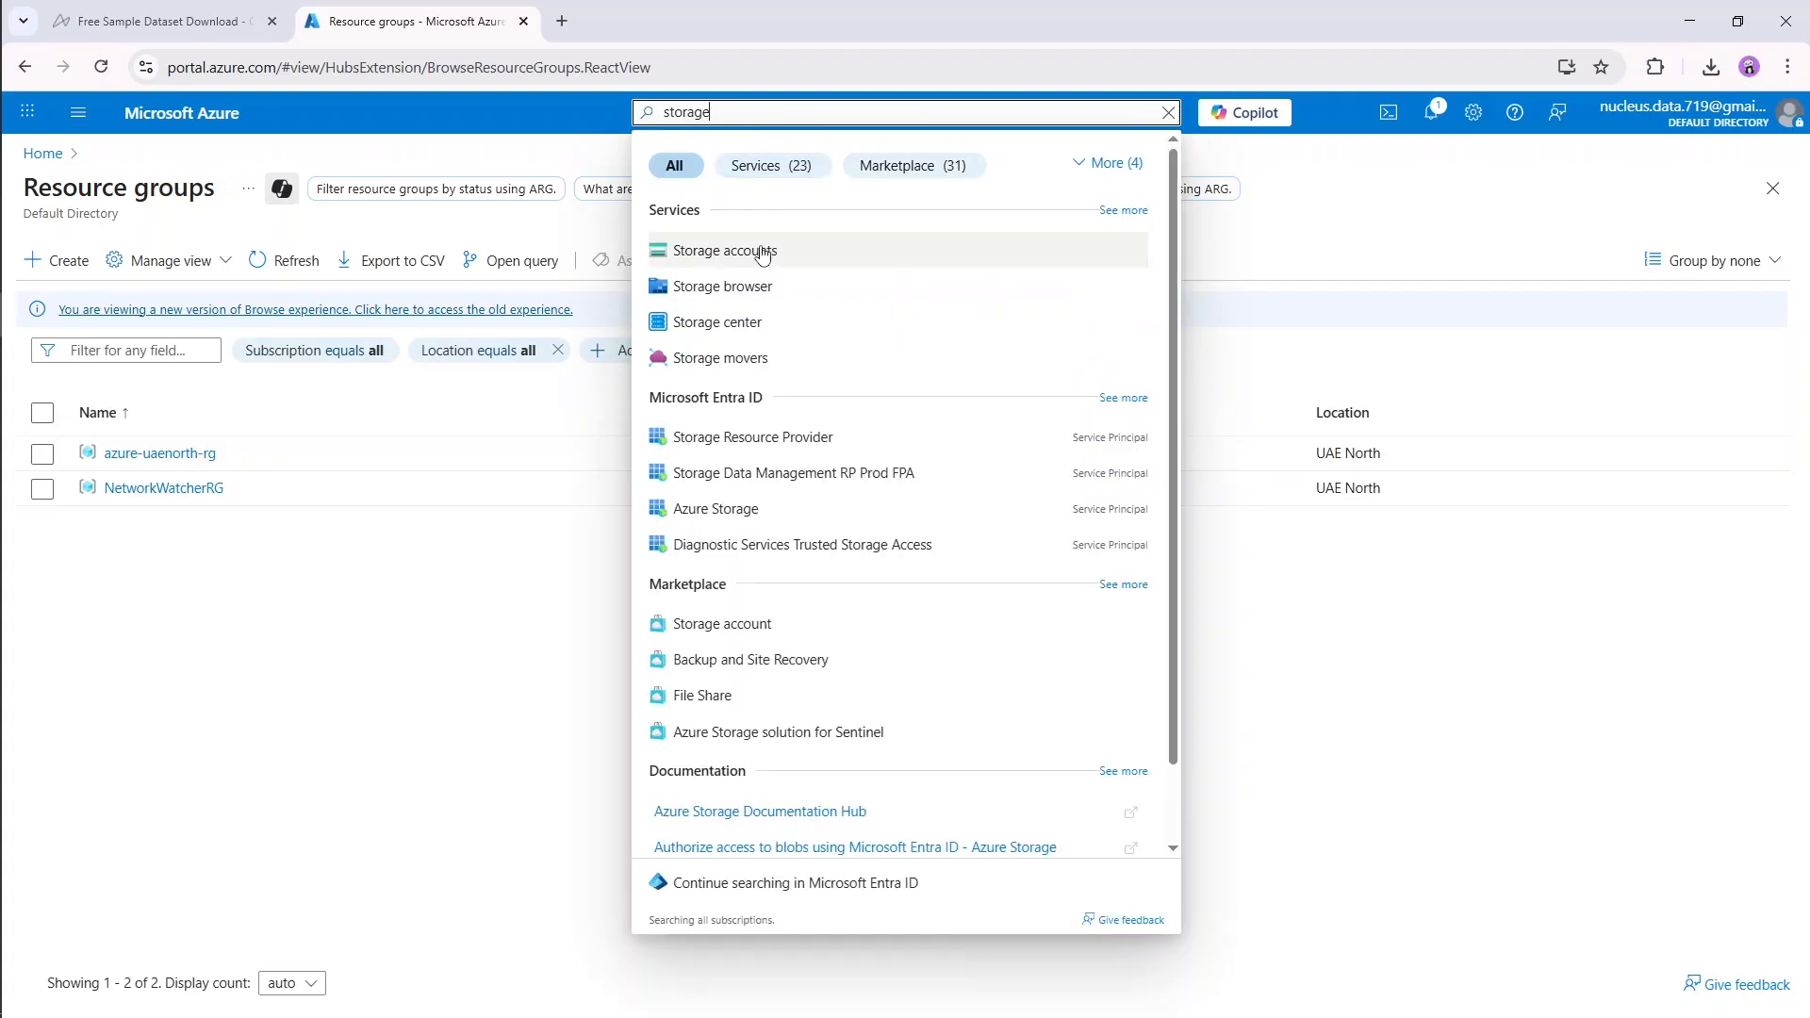
left_click(753, 252)
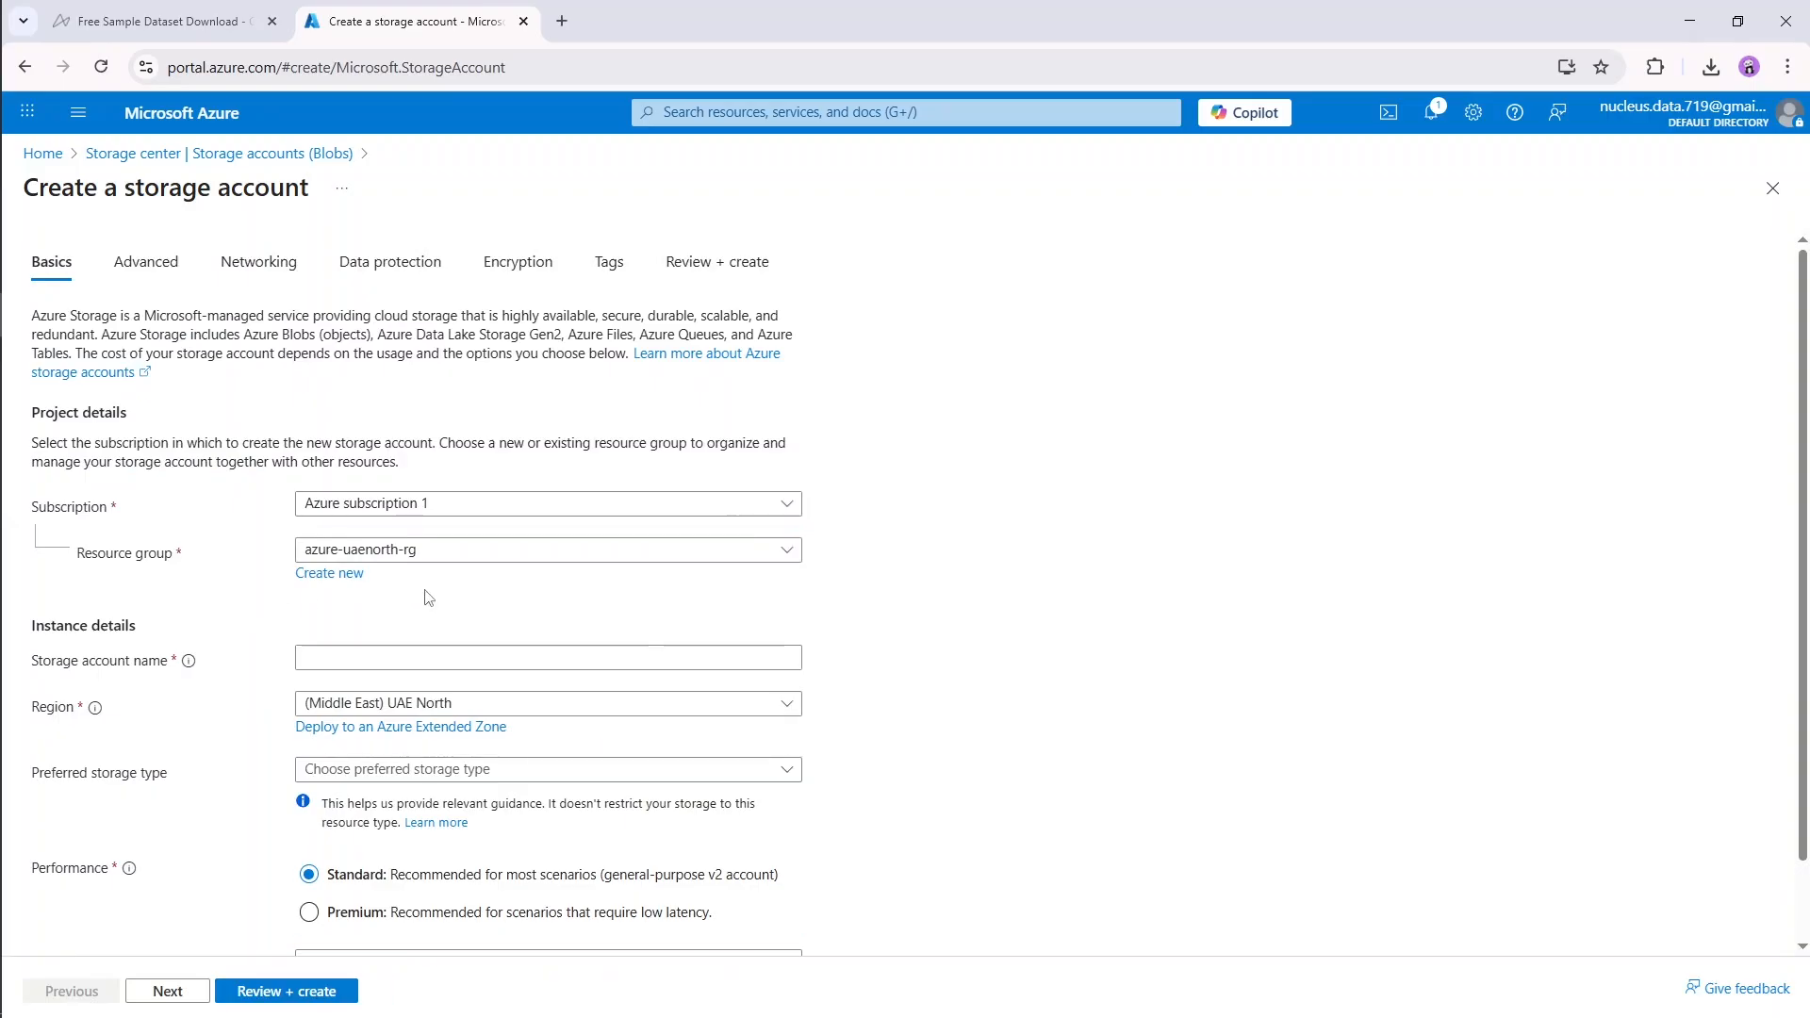
Step: Assign the storage account to the resource group azure-uaenorth-rg and name it azureuaenorthst
left_click(444, 553)
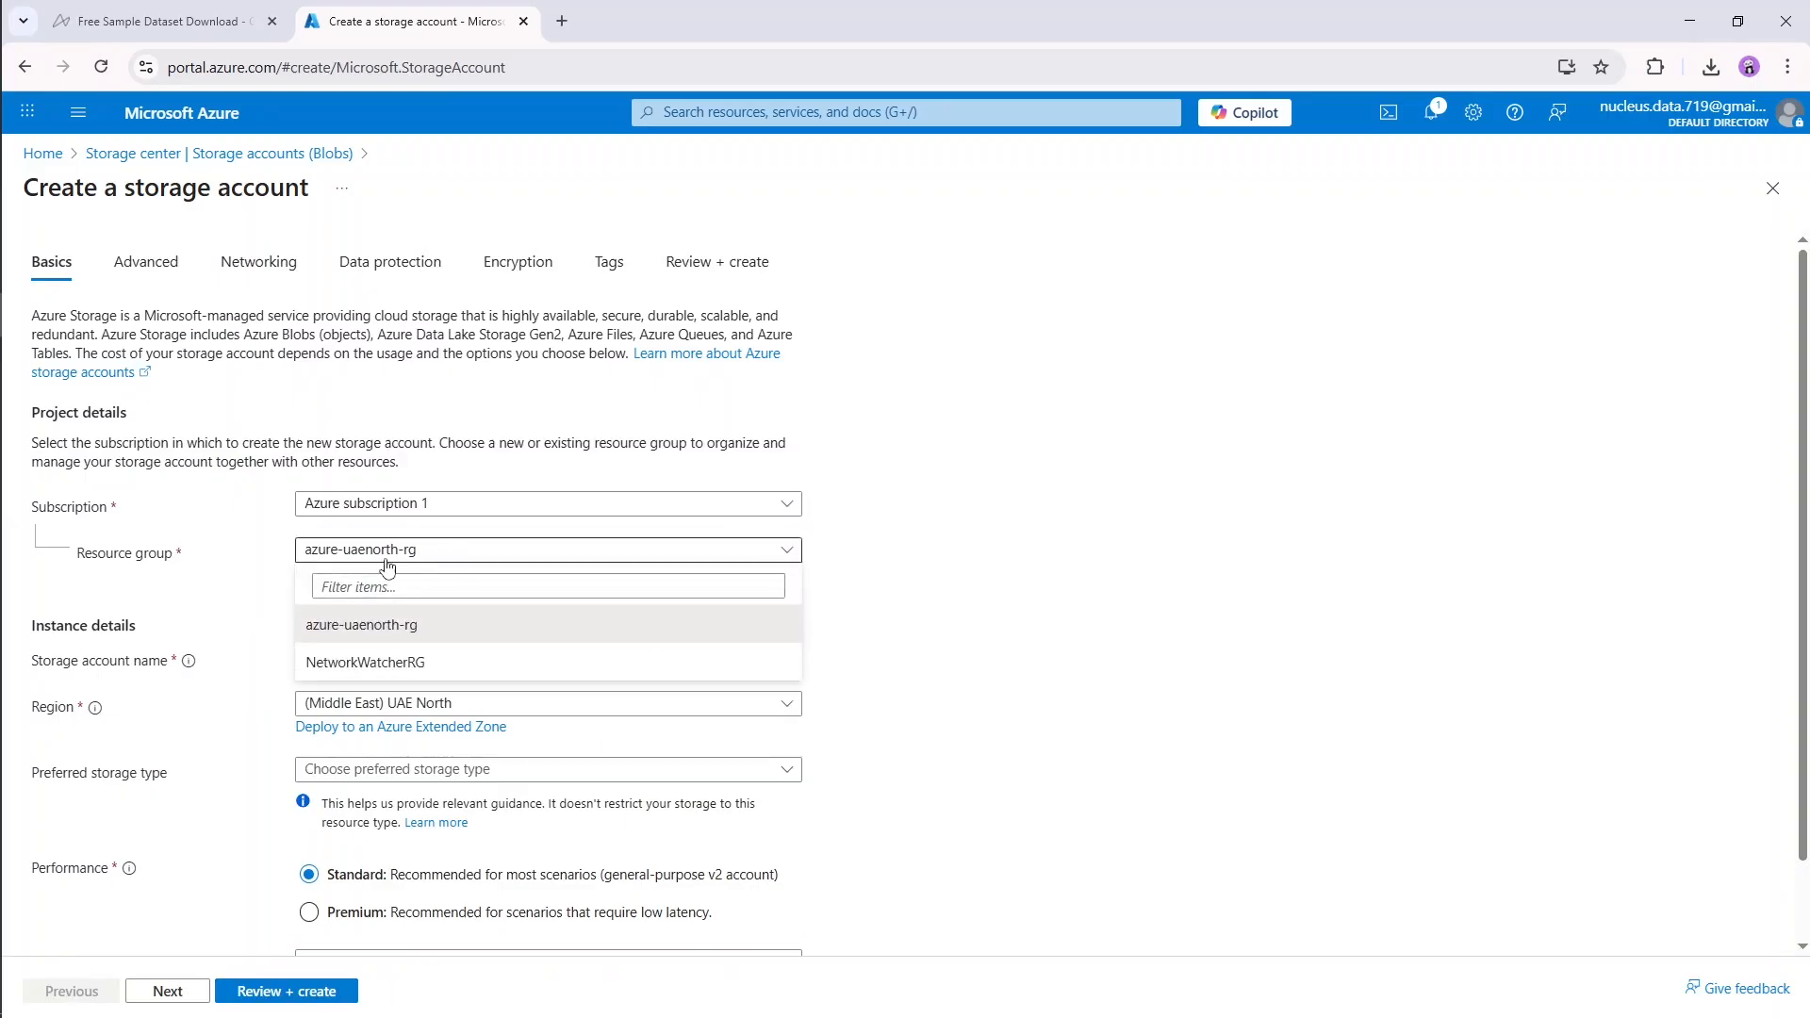
left_click(371, 629)
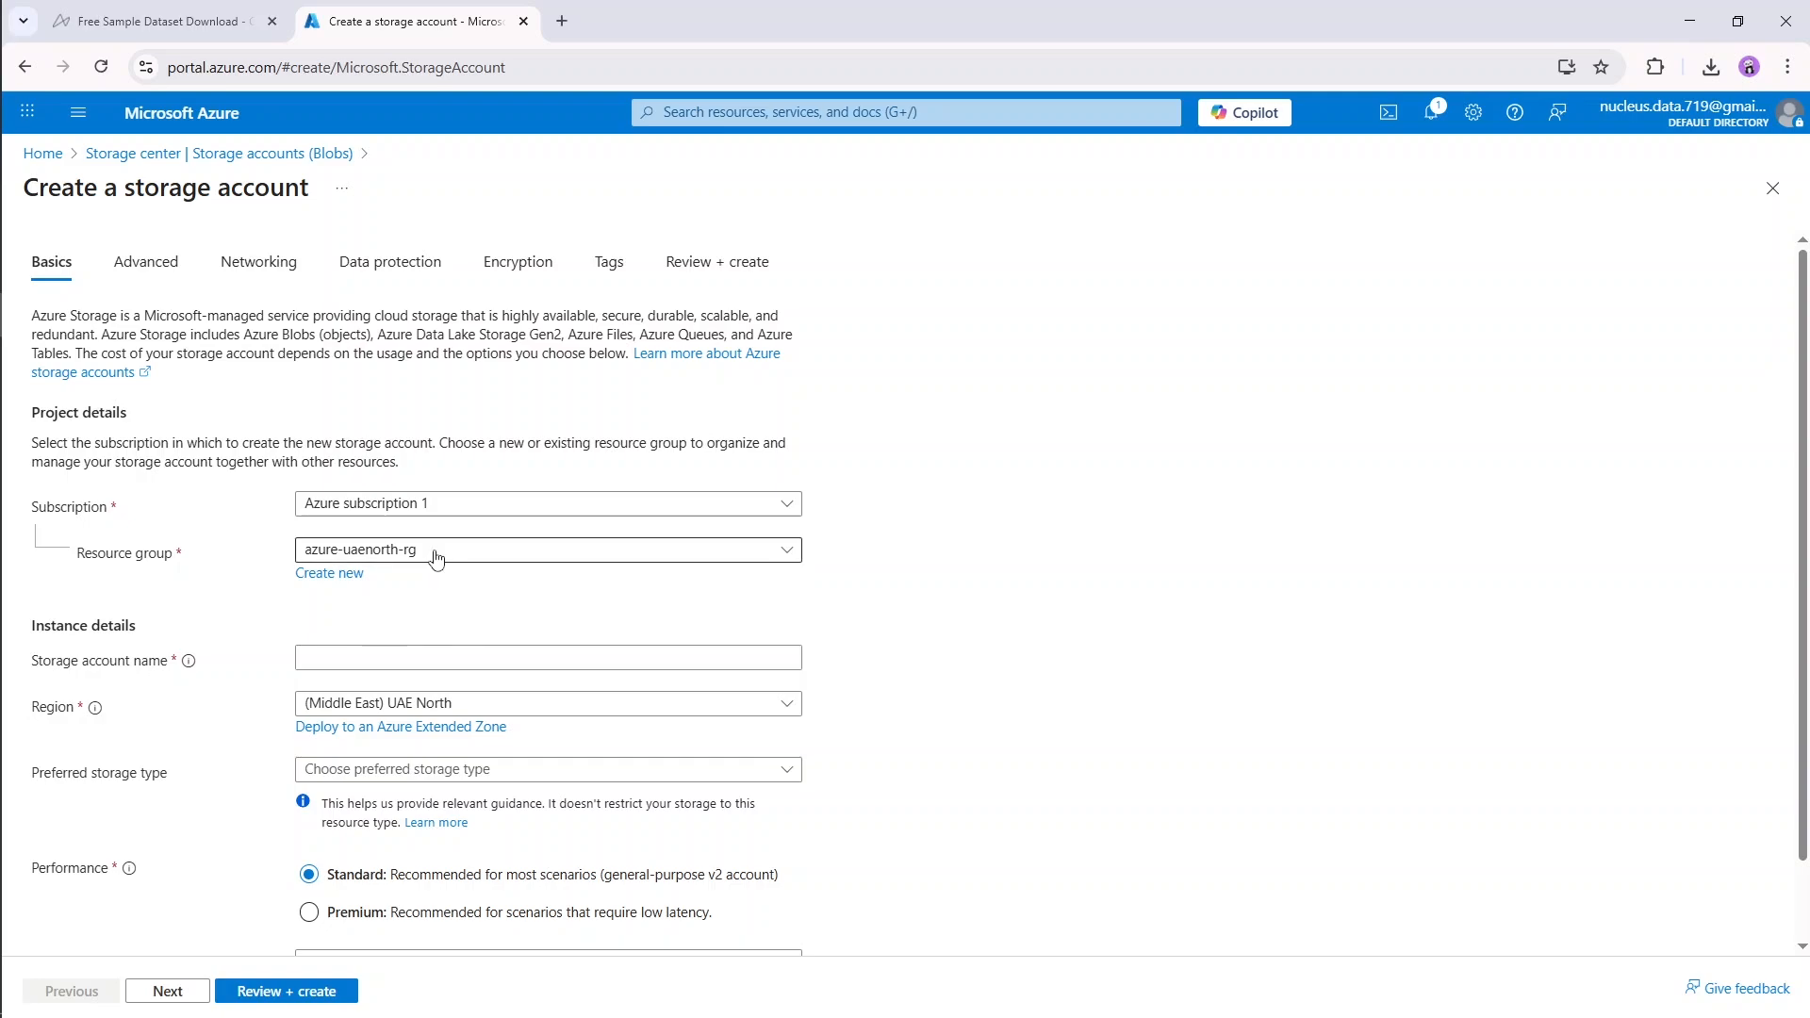
left_click(408, 656)
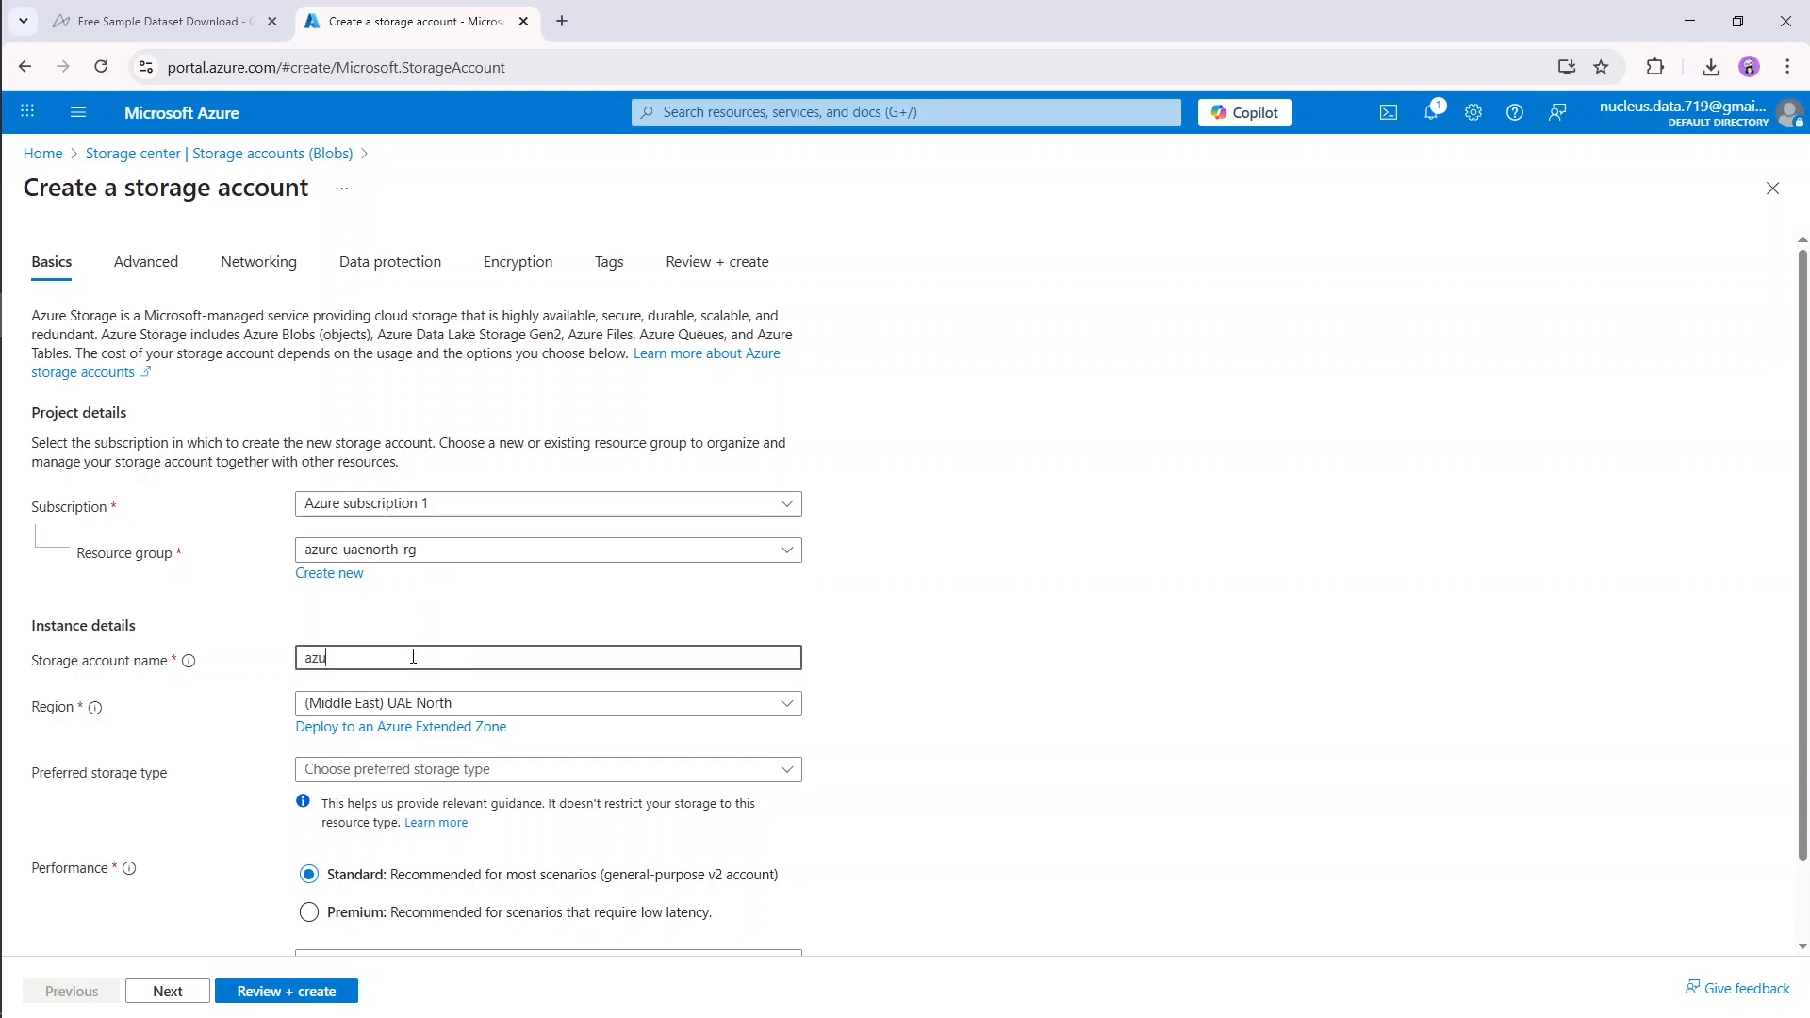
type("azureuaenorthst")
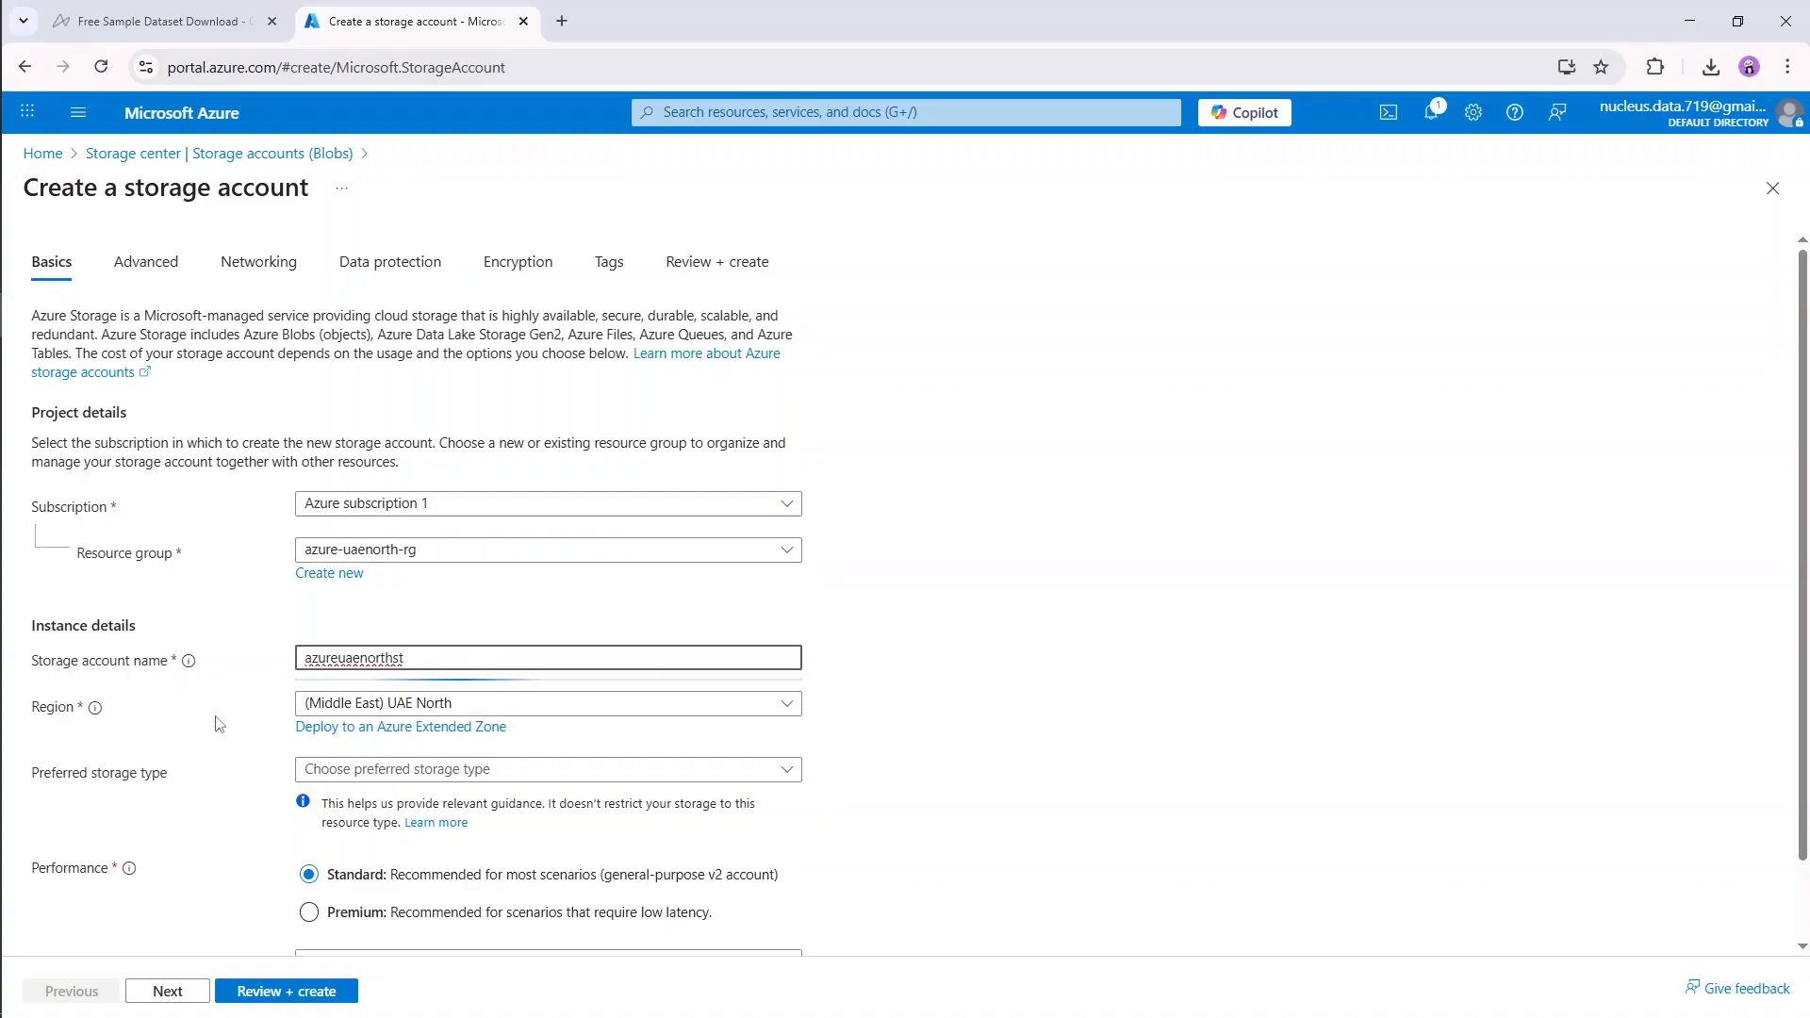
Step: Keep (Middle East) UAE North as the region and set the preferred storage type to Azure Blob Storage or Azure Data Lake Storage Gen 2
left_click(468, 710)
left_click(509, 712)
scroll(500, 702, "down", 1)
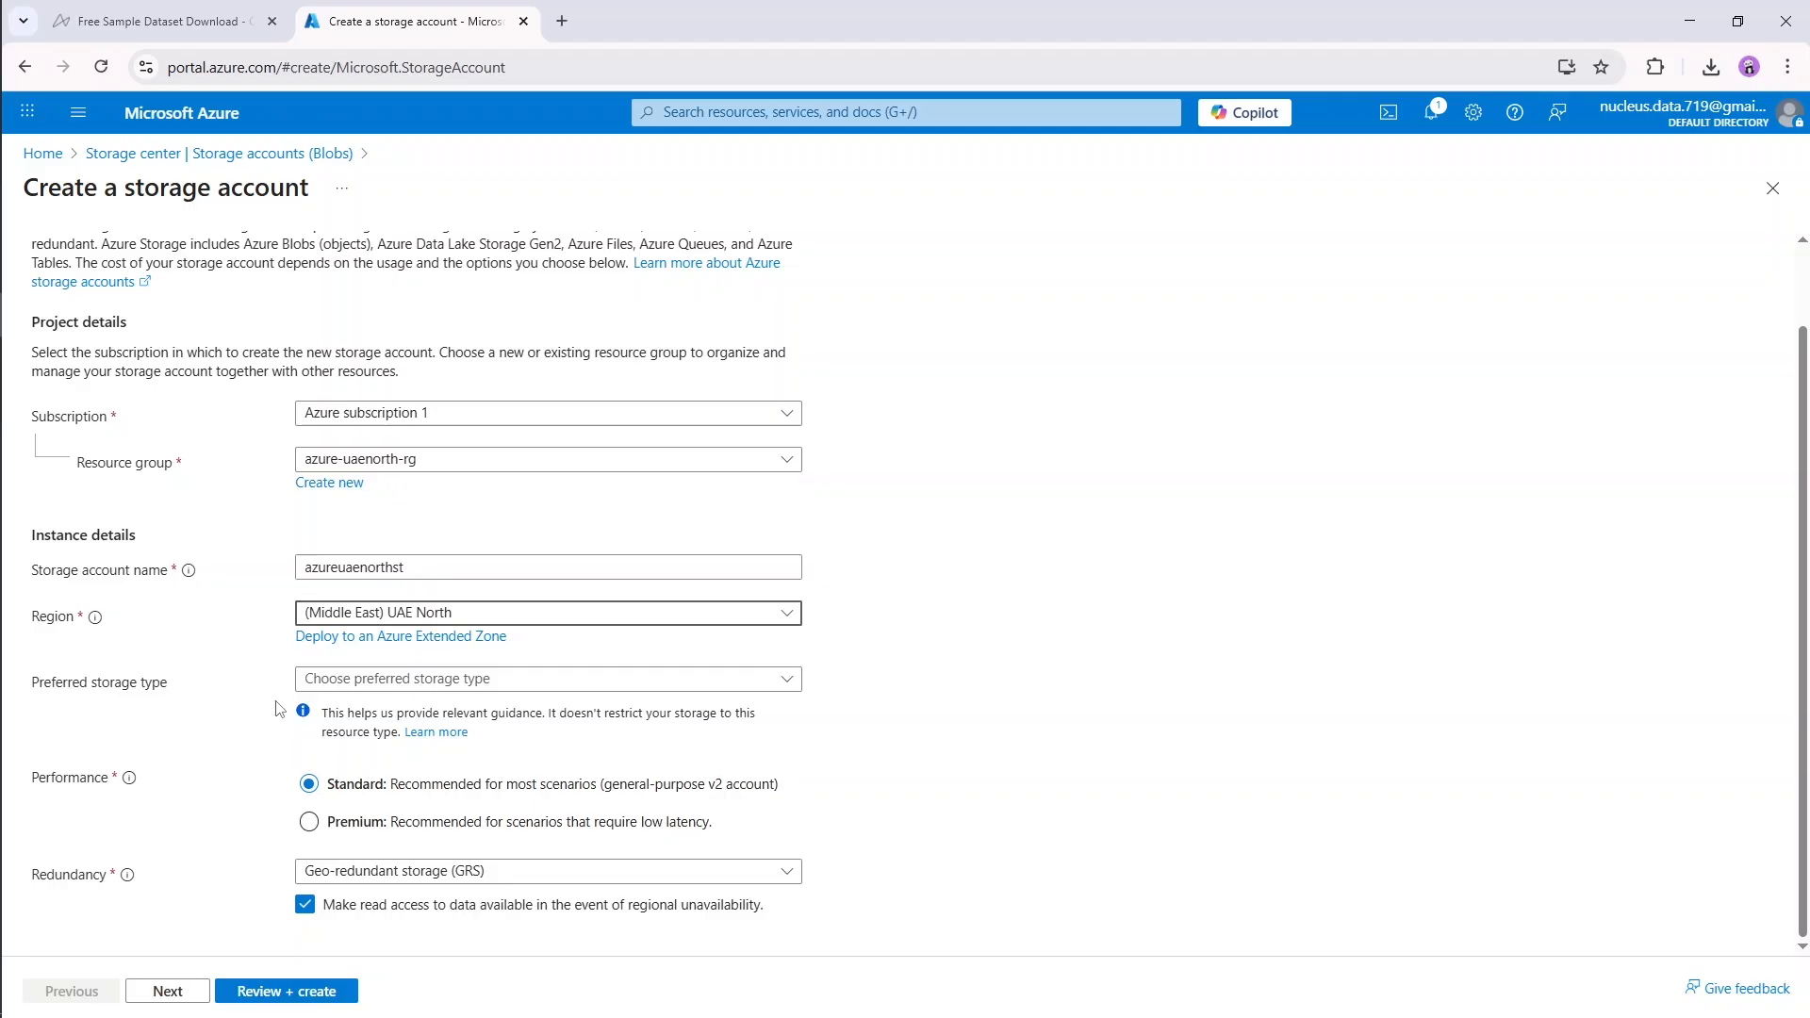
left_click(371, 681)
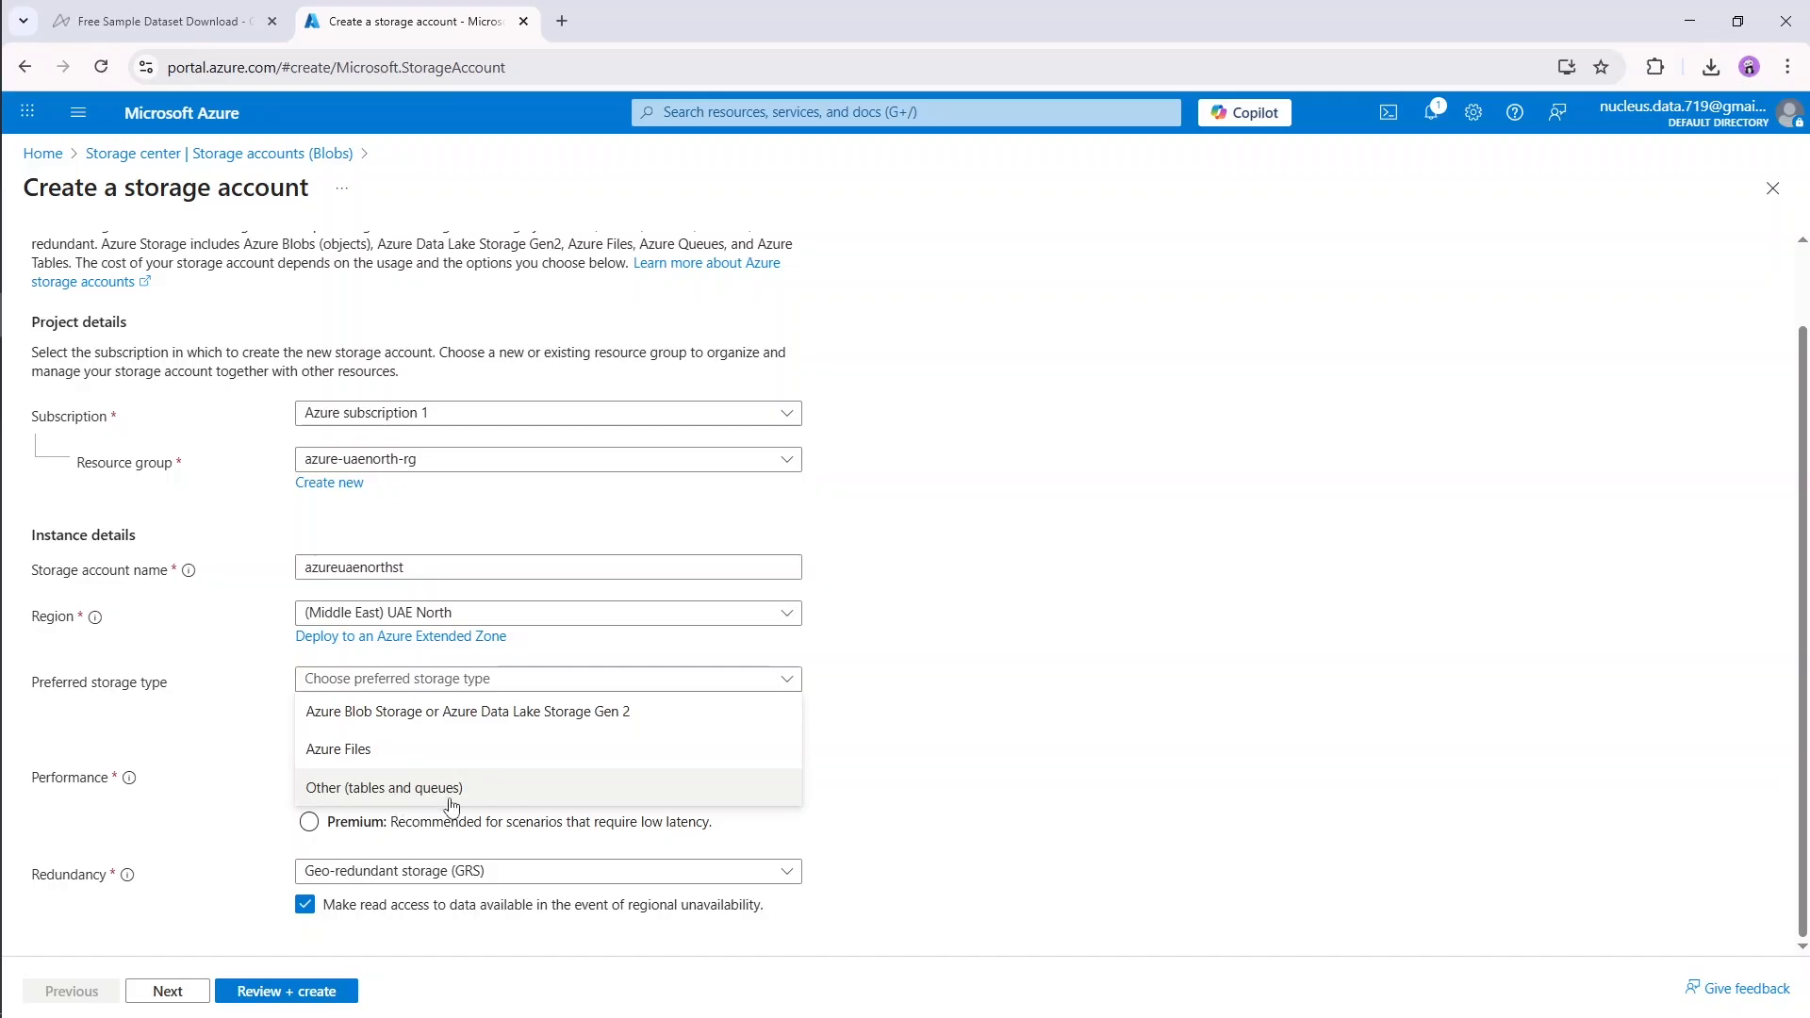
left_click(505, 683)
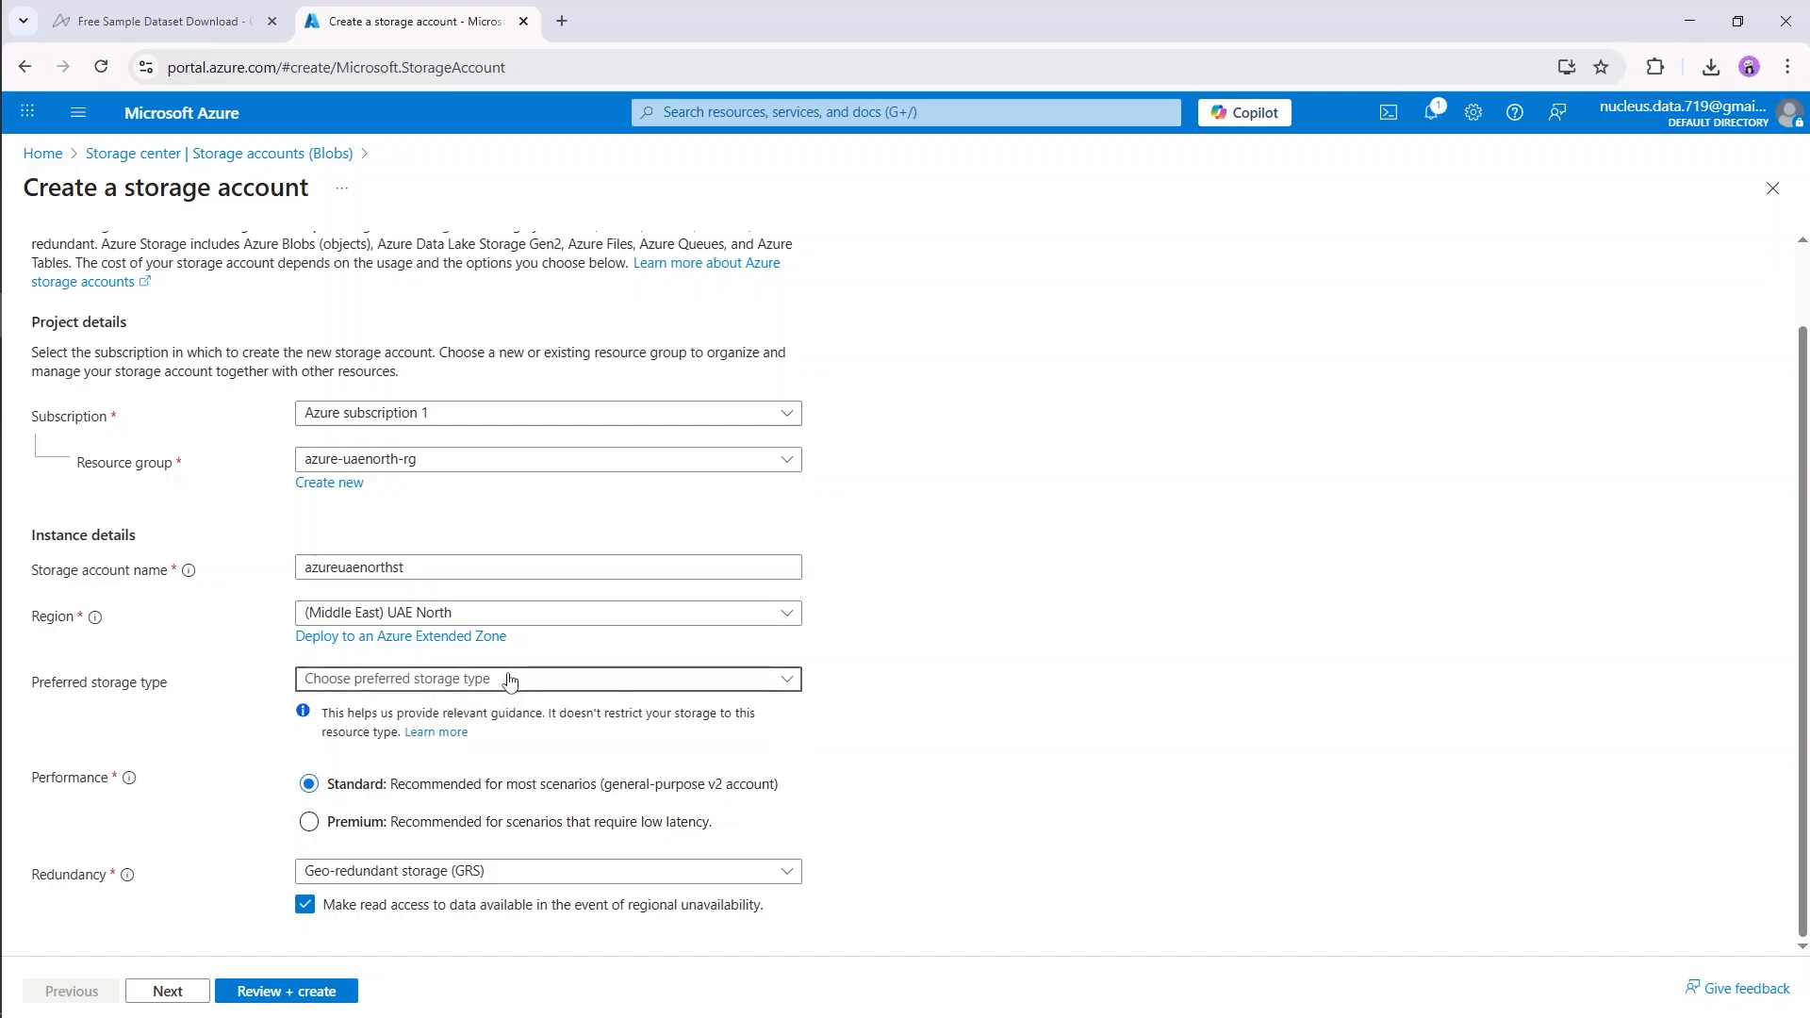
left_click(479, 690)
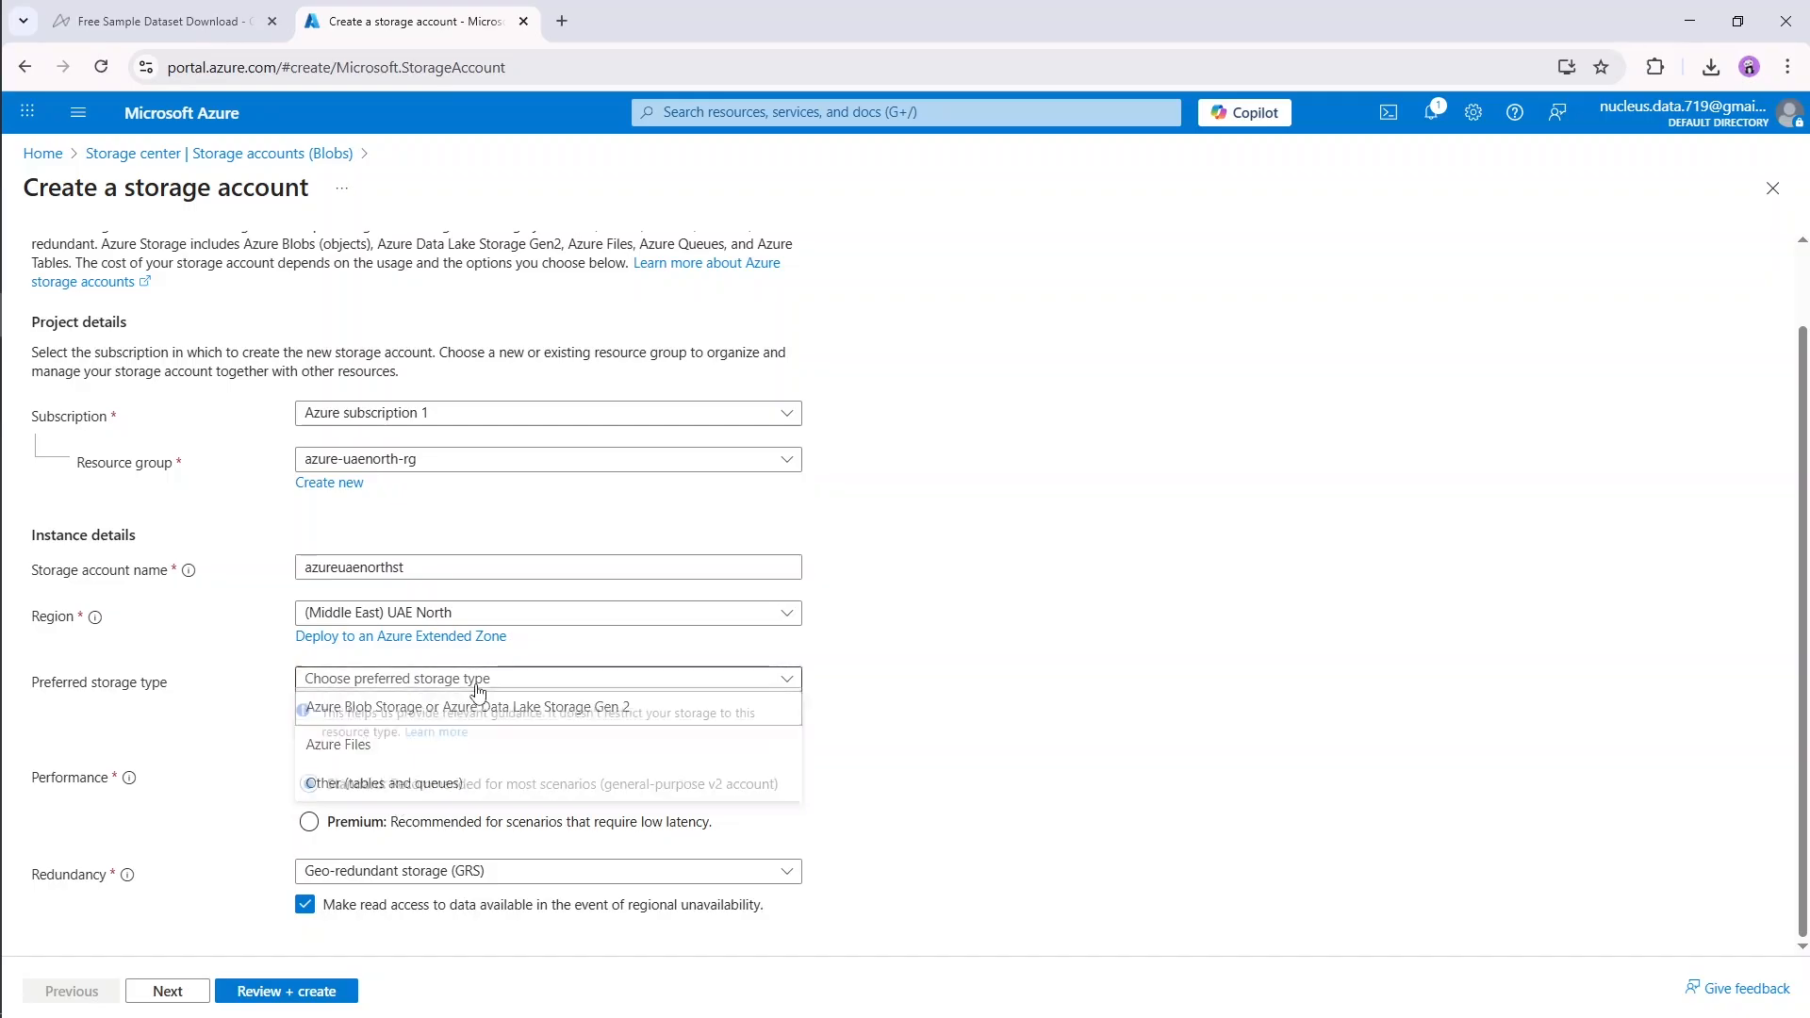
left_click(430, 714)
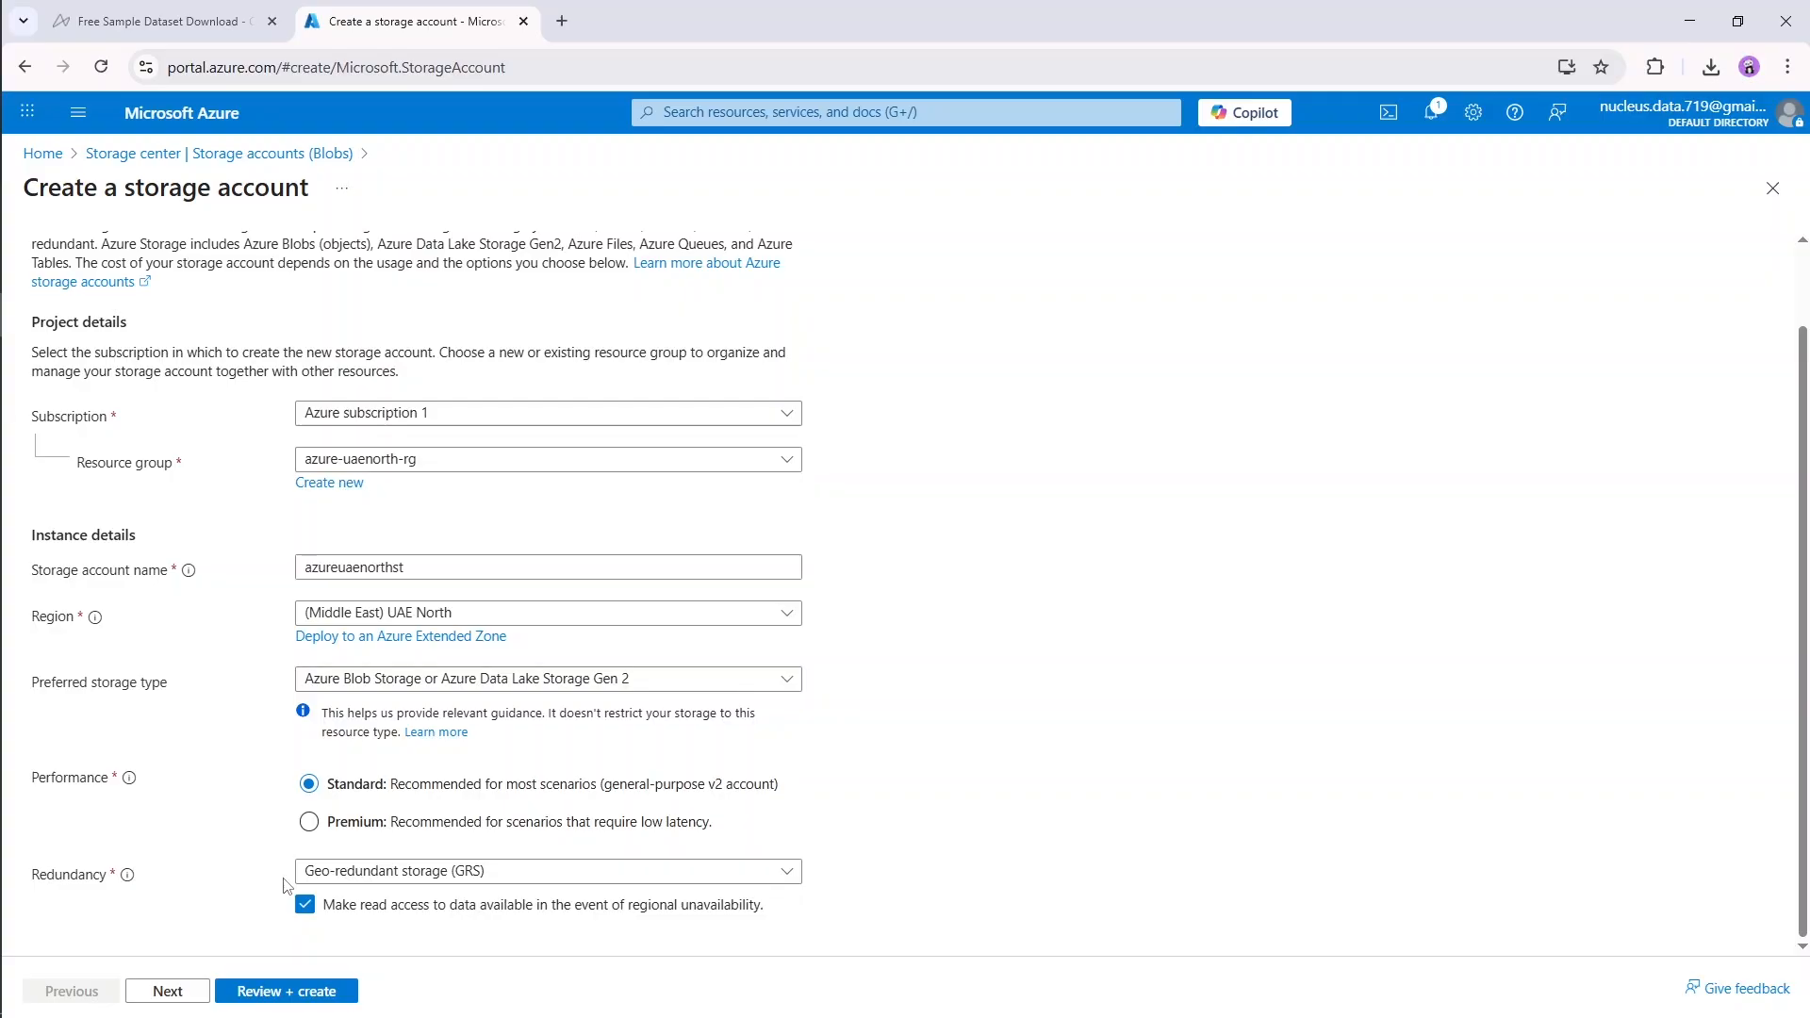
Step: Select Geo-redundant storage (GRS) as the redundancy and continue to the storage account's advanced settings
left_click(351, 882)
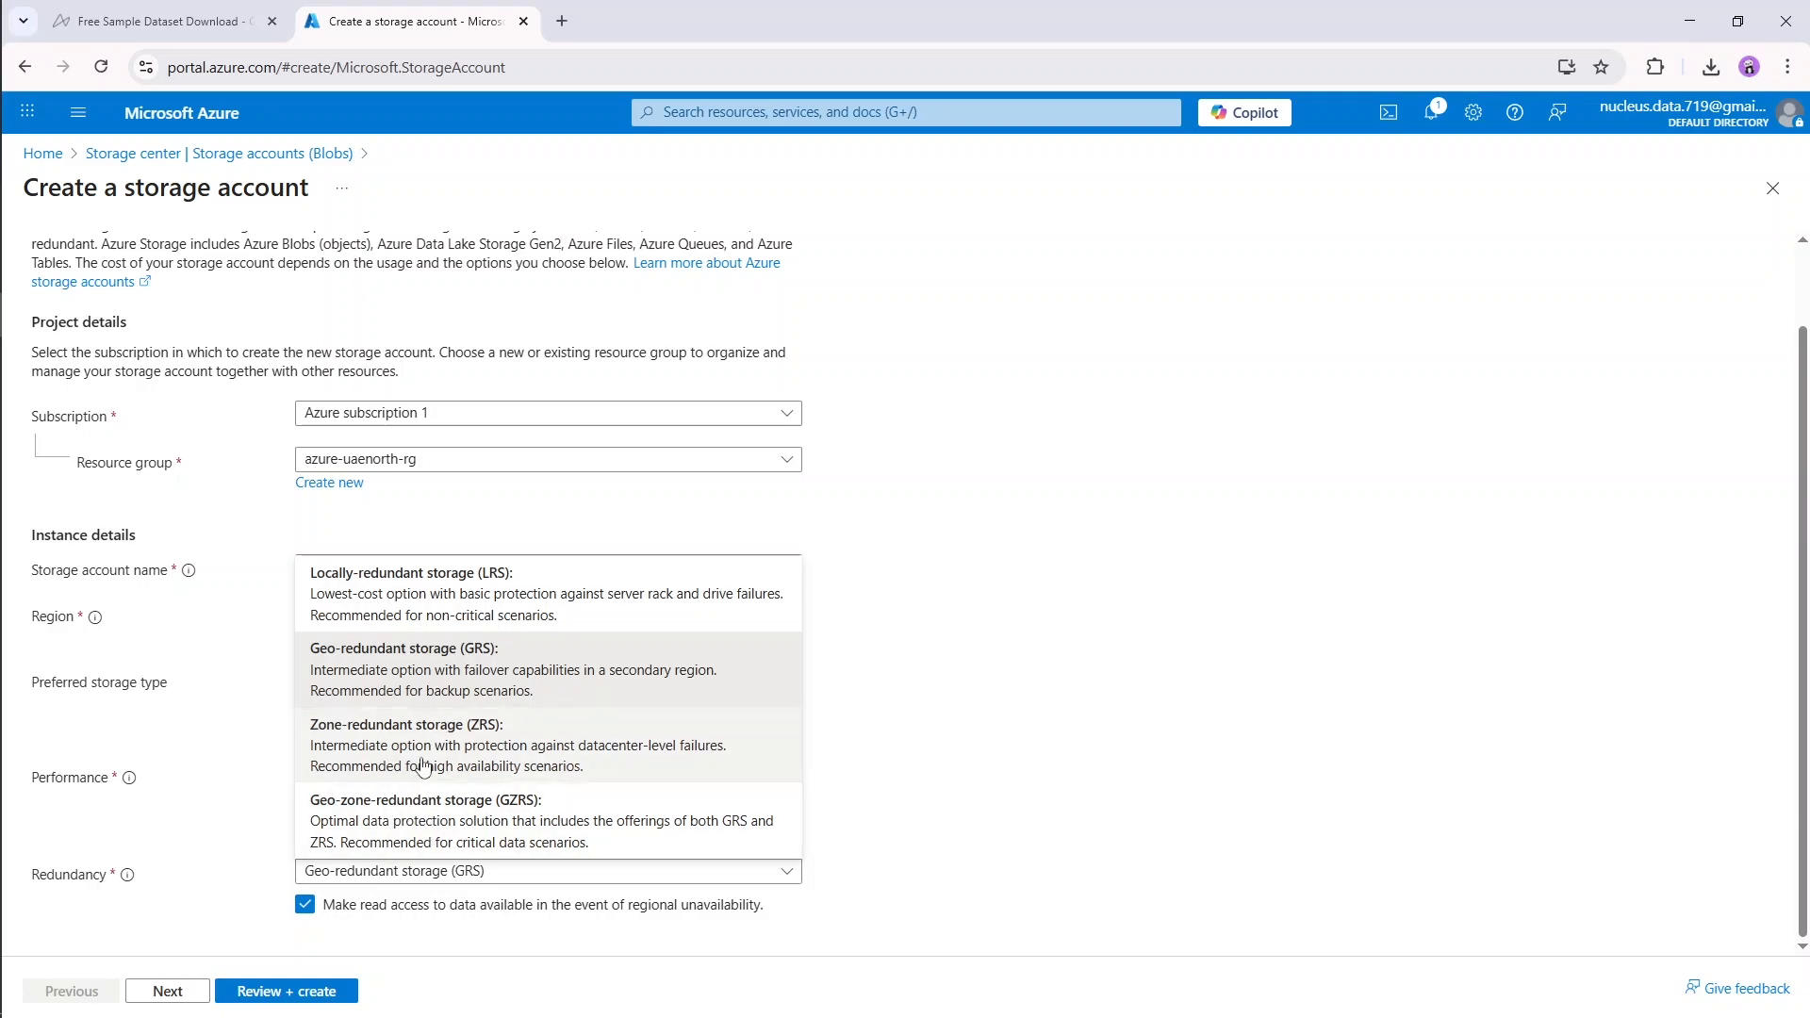
left_click(378, 675)
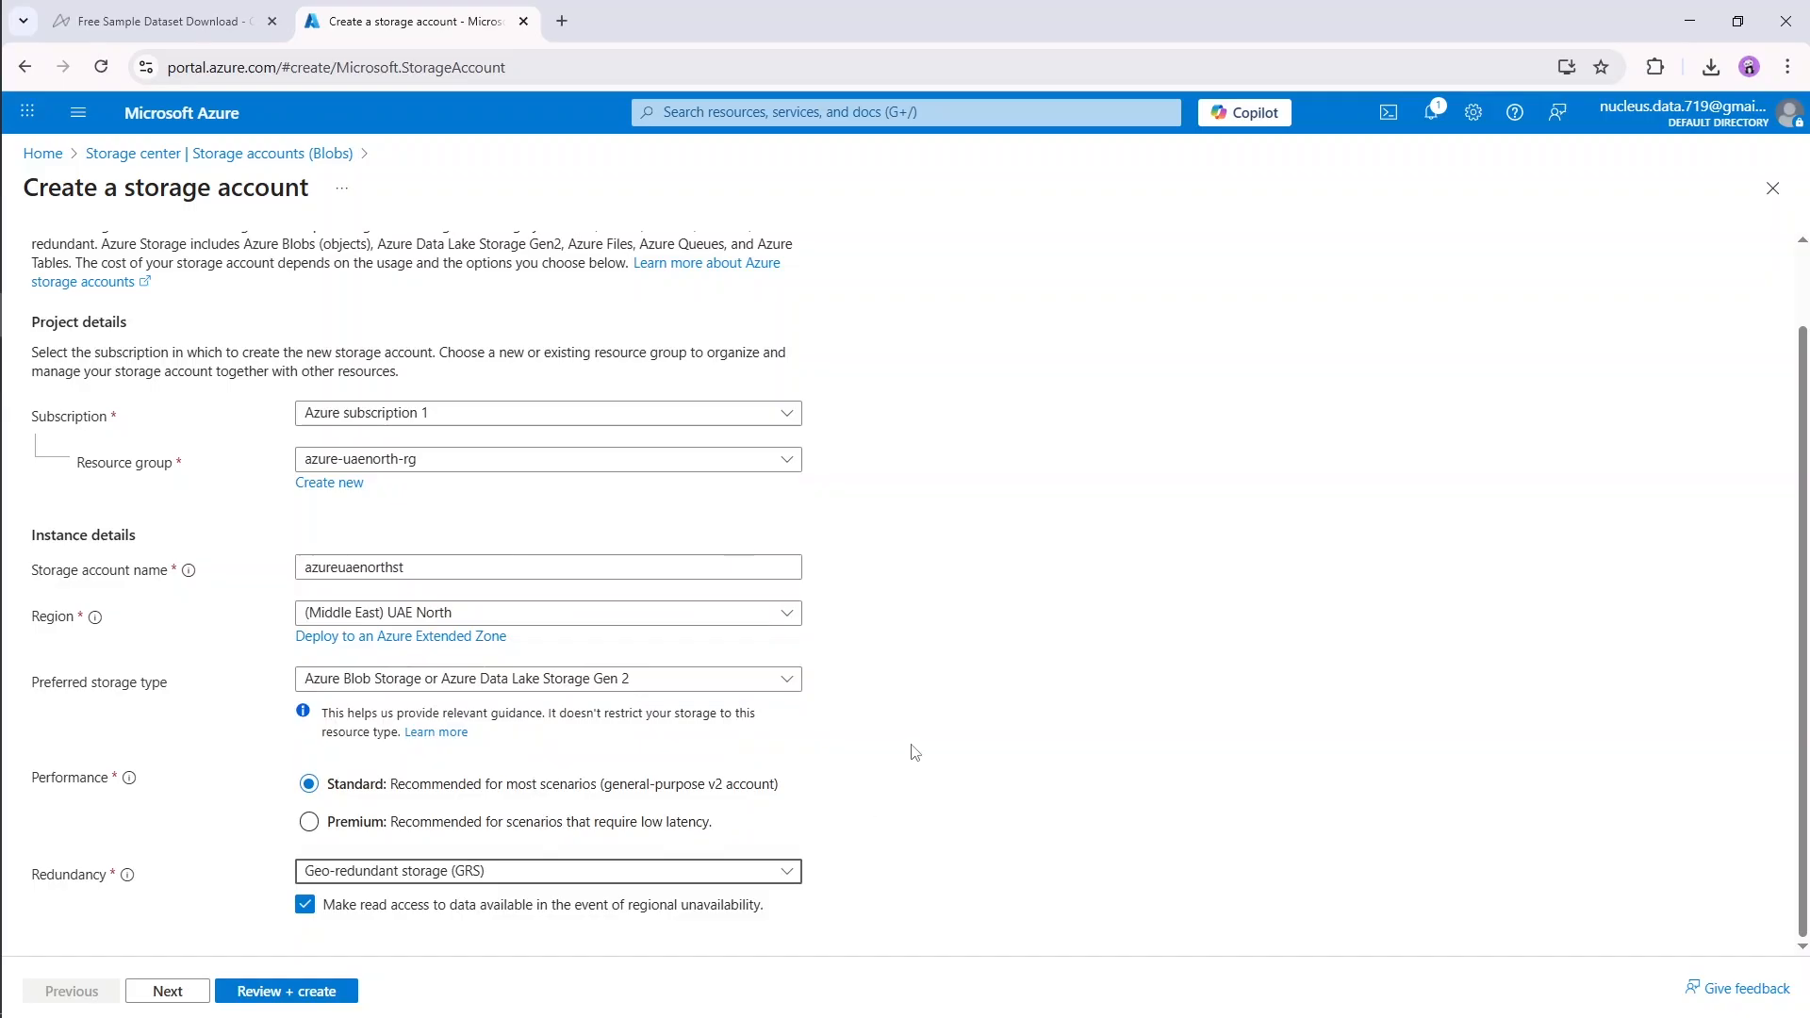
left_click(186, 992)
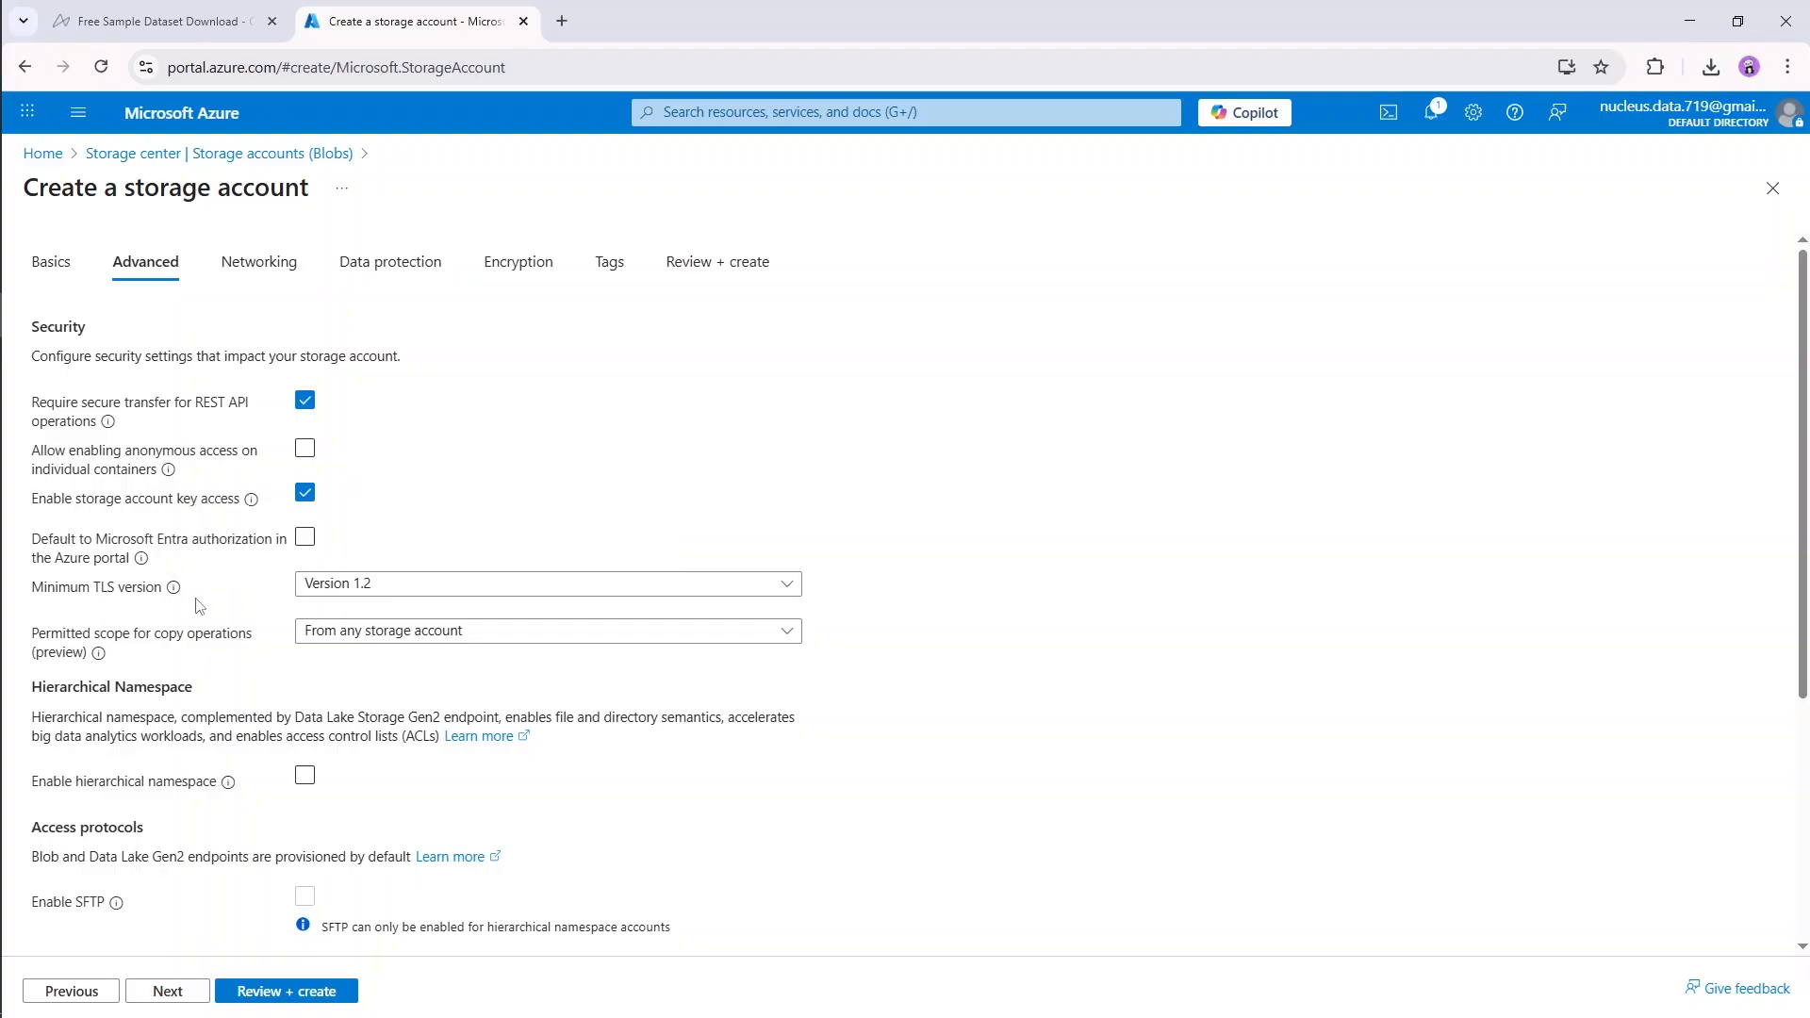
Step: Set the minimum TLS version to Version 1.2 and permit copy operations from any storage account
left_click(365, 594)
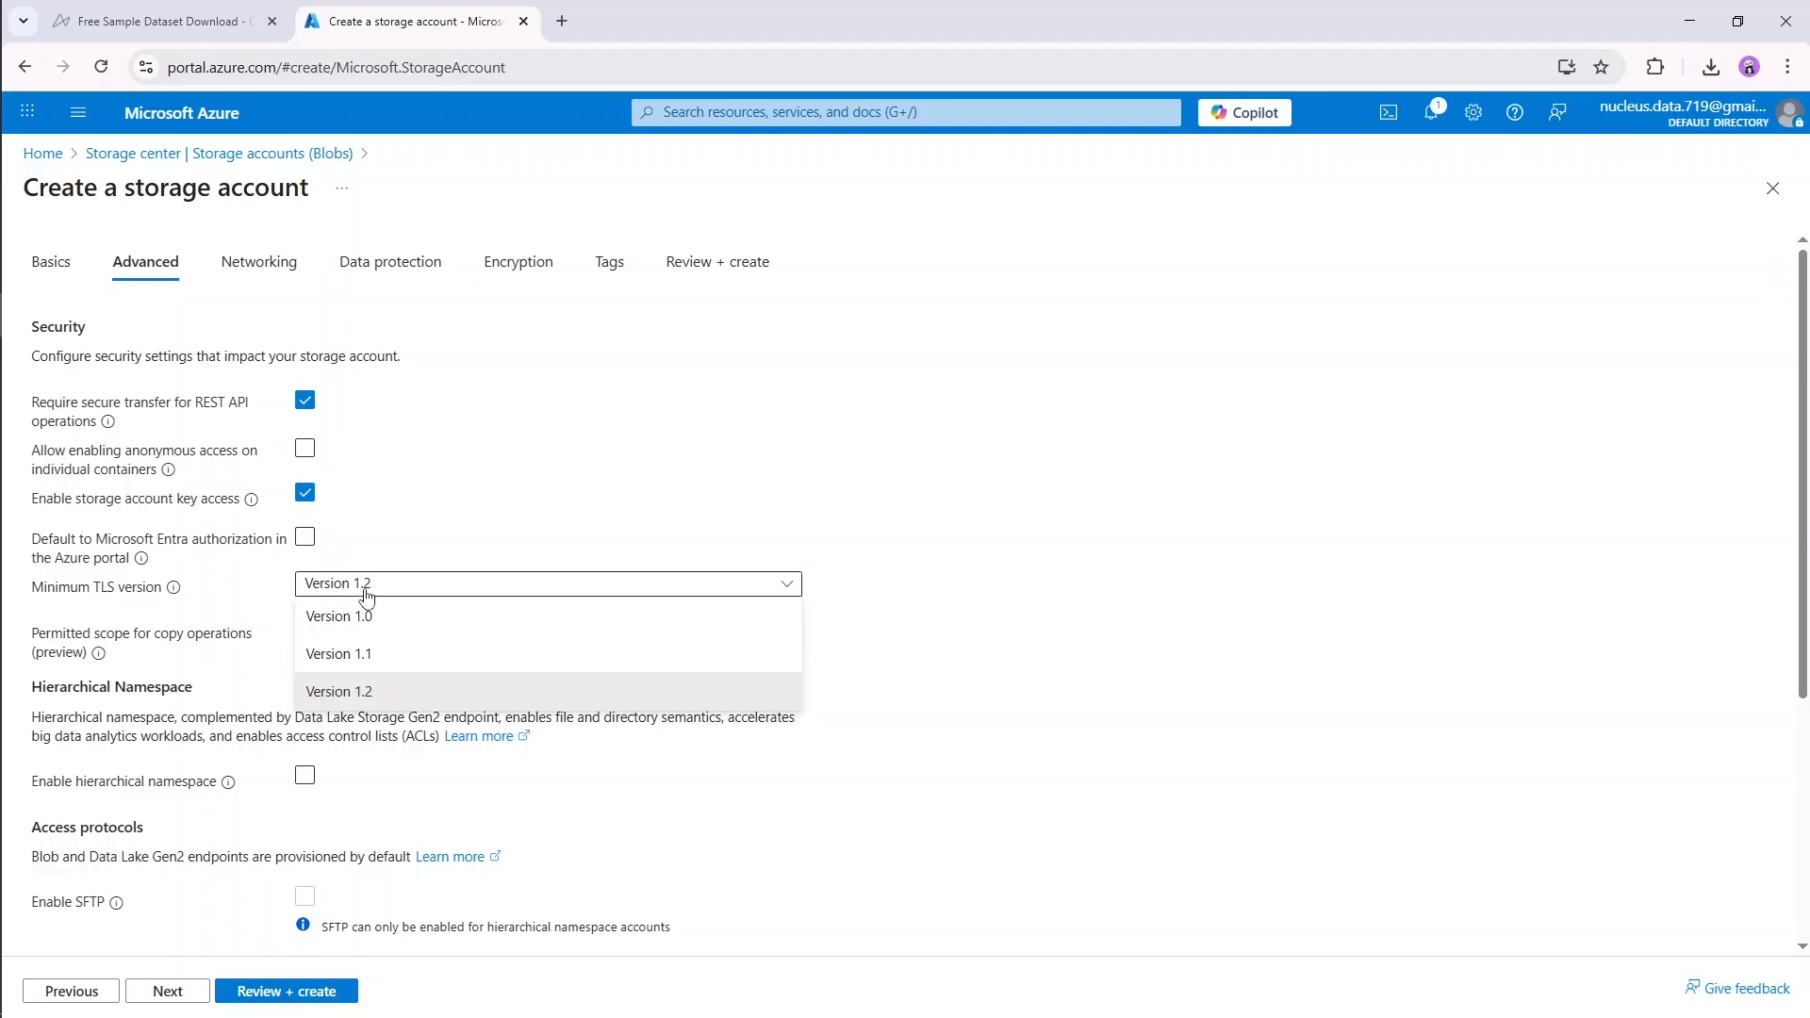
left_click(343, 698)
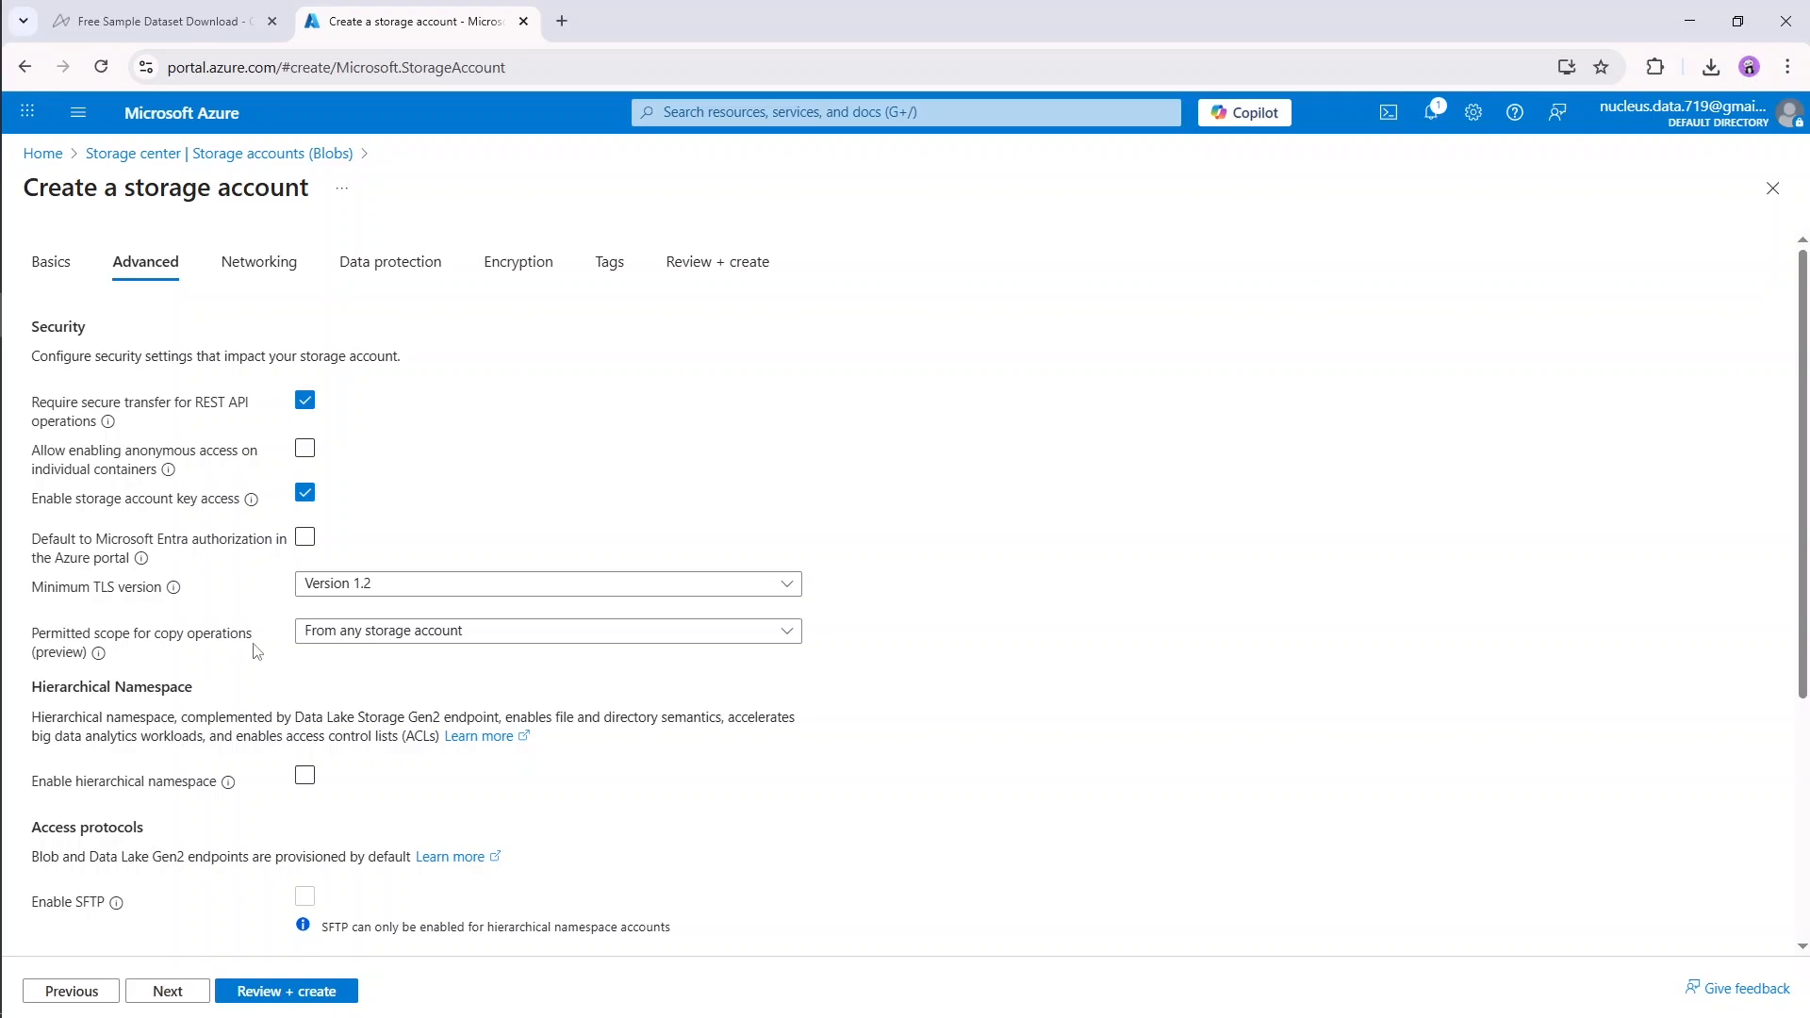
left_click(358, 633)
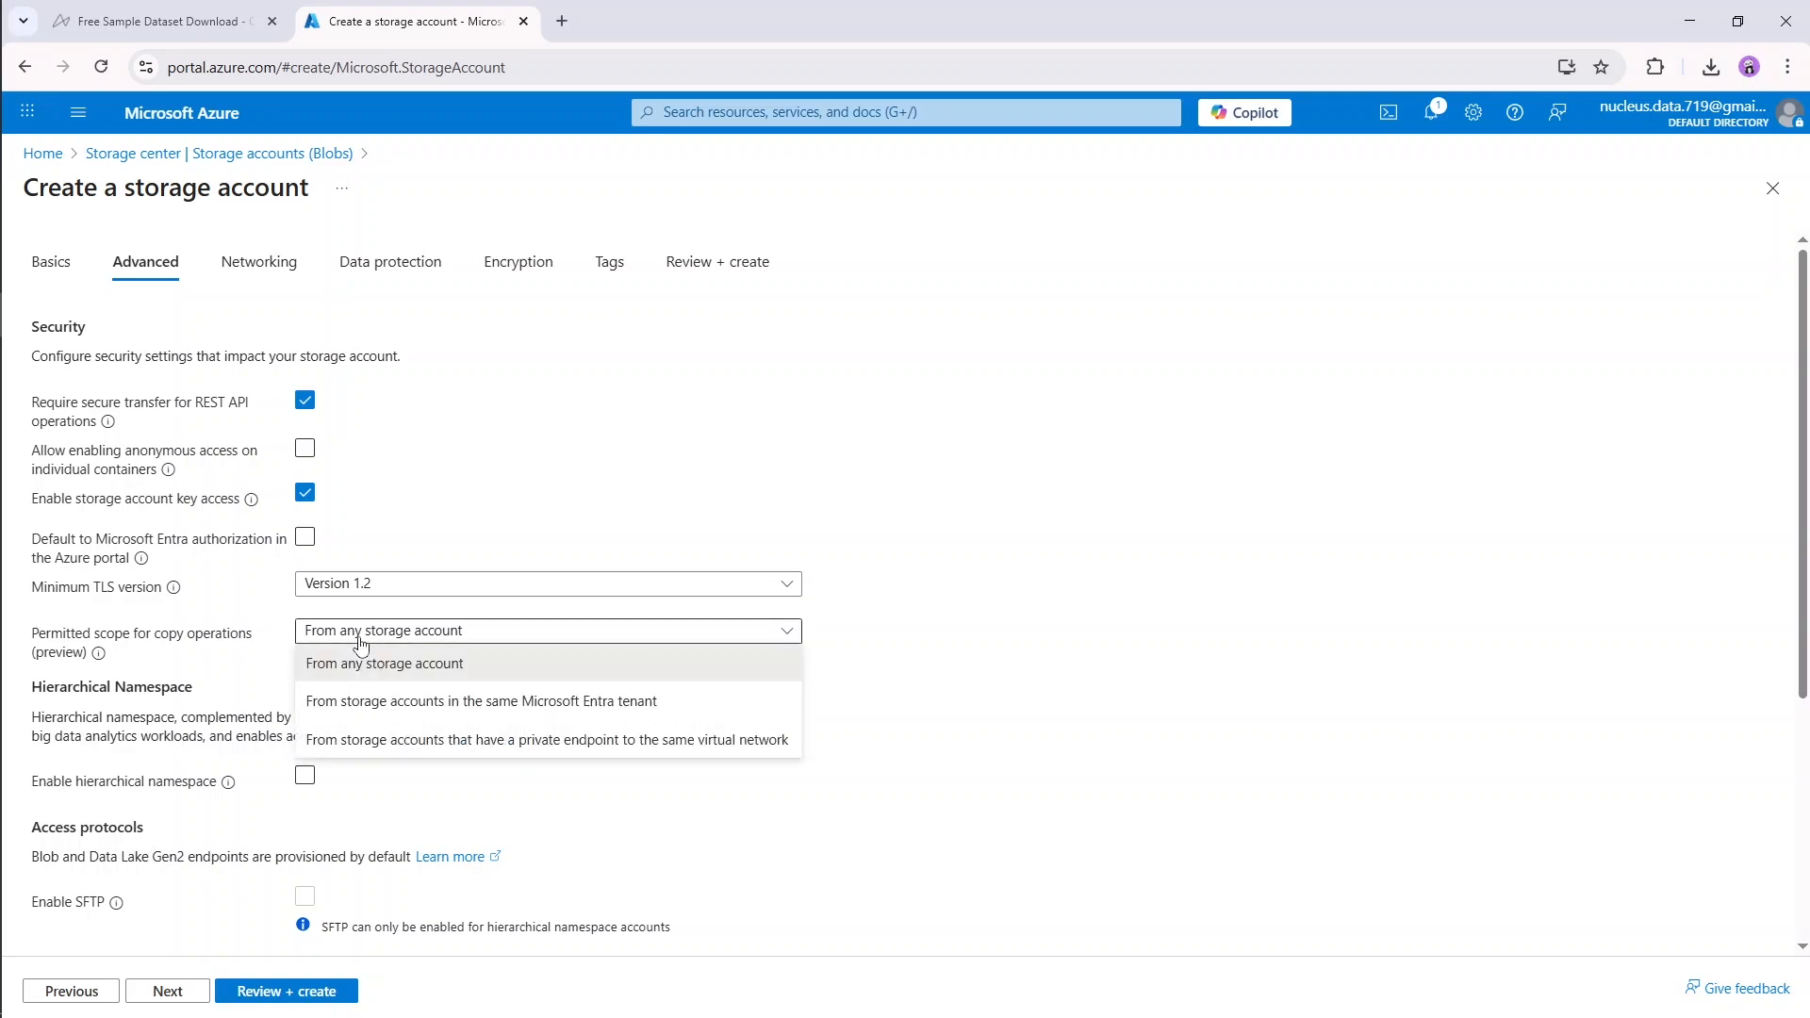
left_click(402, 675)
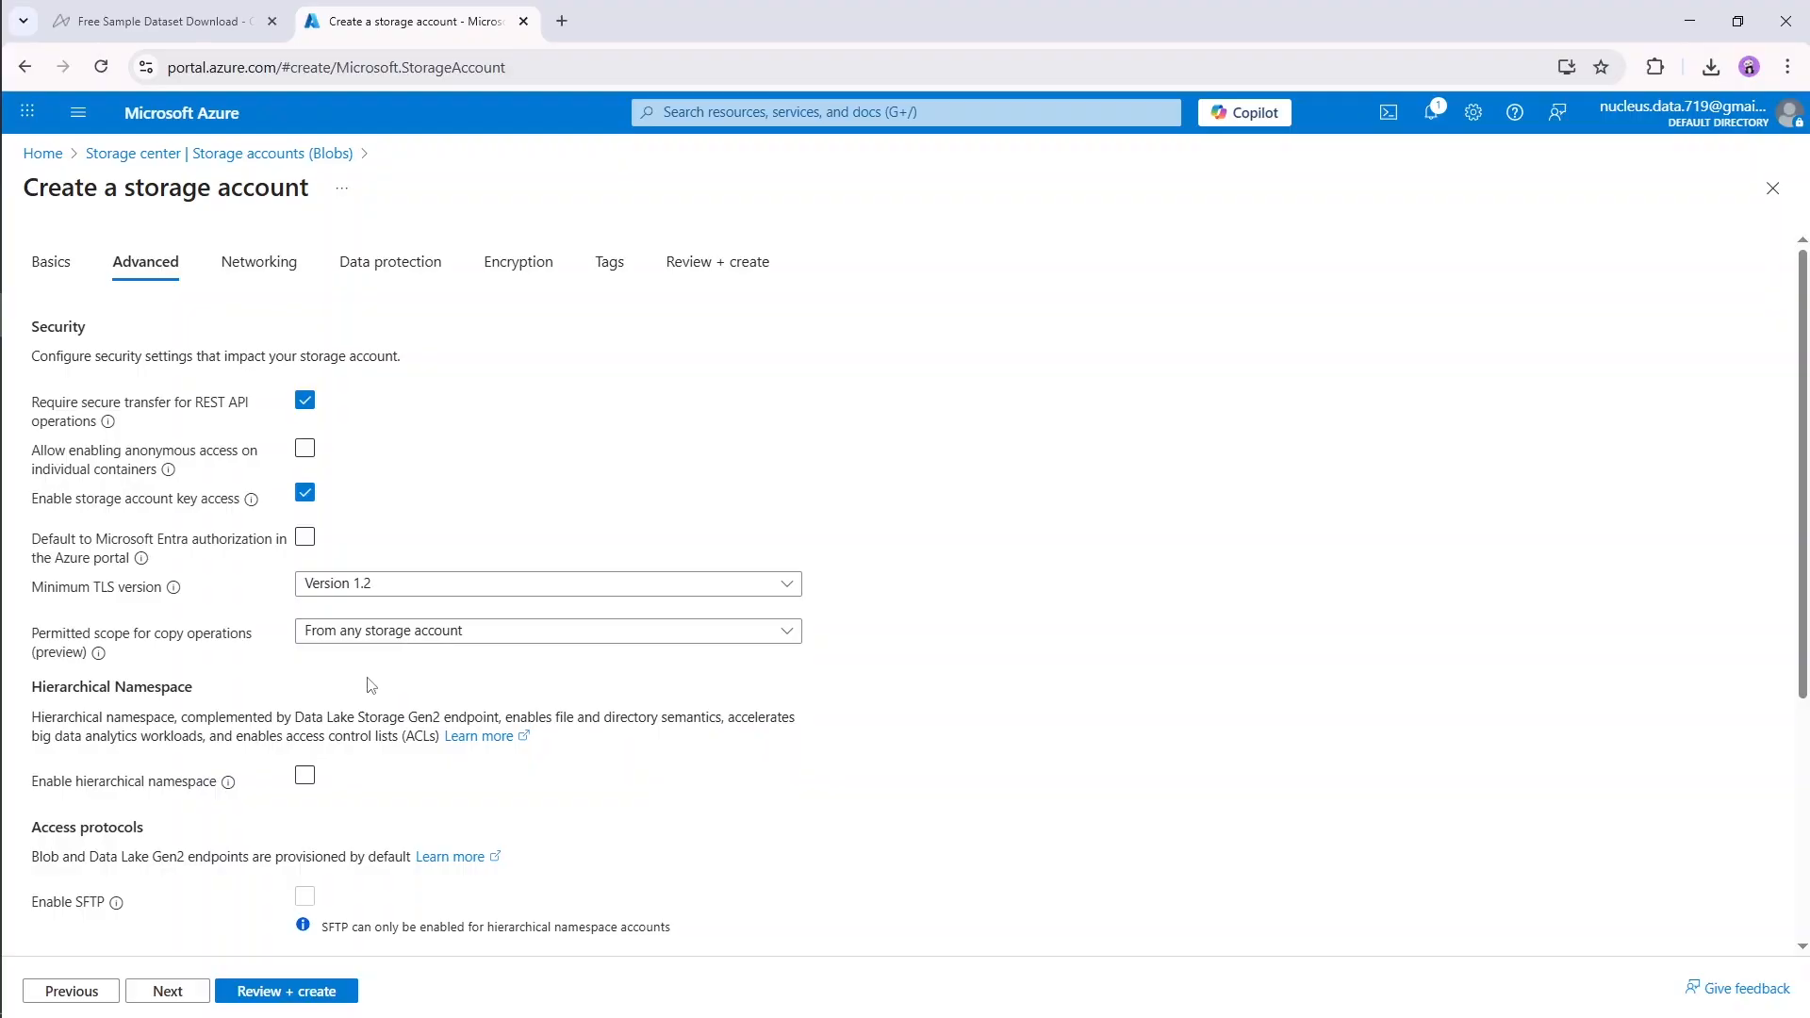
Step: Enable the hierarchical namespace for the storage account
scroll(344, 698, "down", 3)
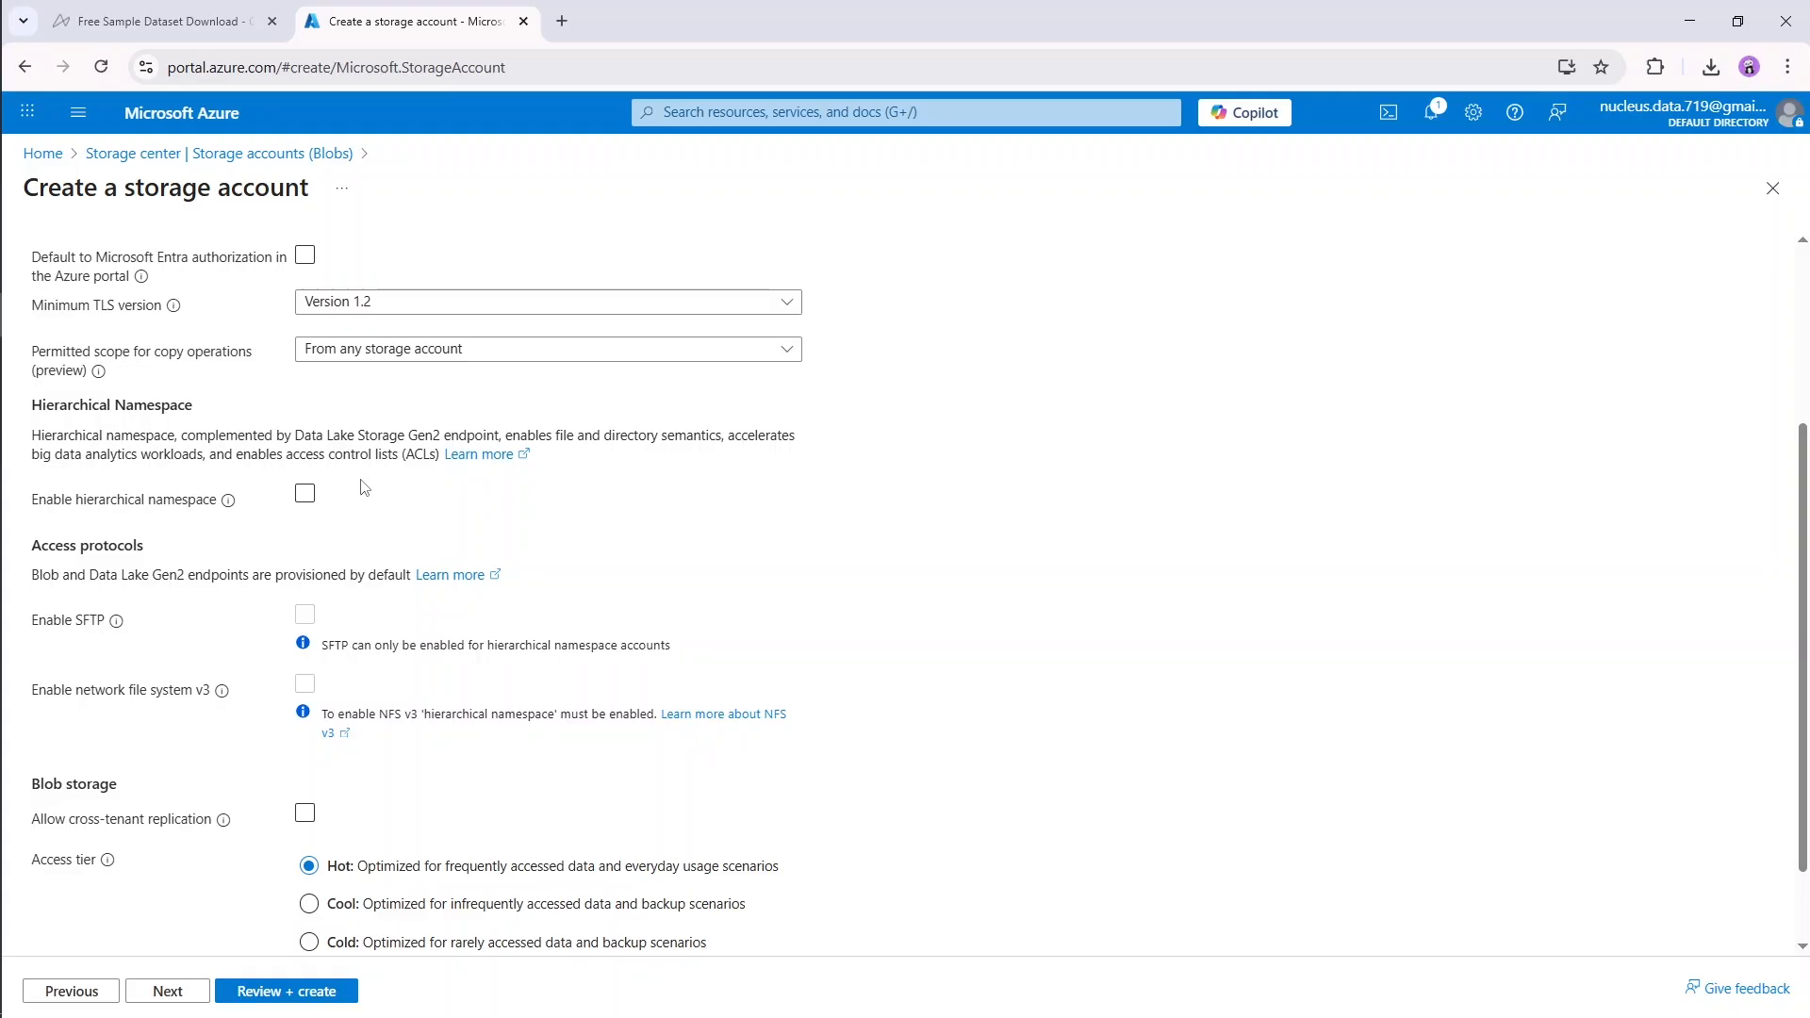
left_click(305, 499)
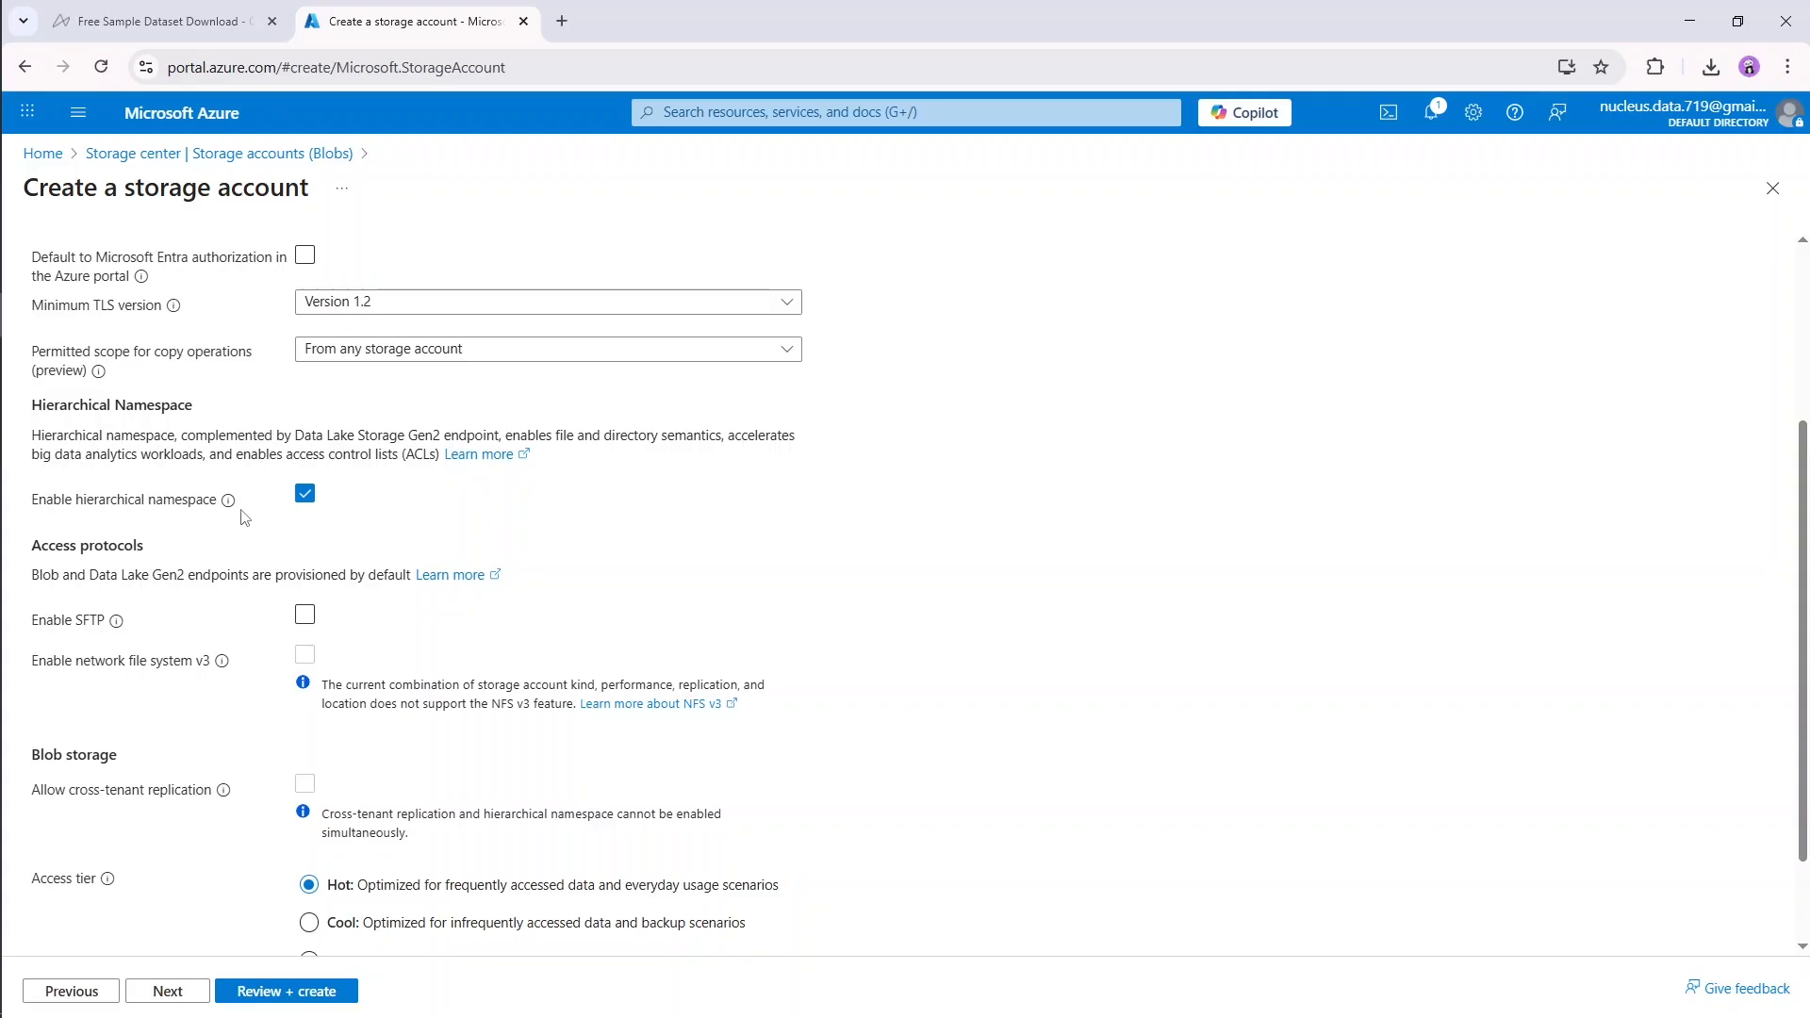
Step: Leave the hierarchical namespace enabled with the Hot access tier and continue to the storage account's networking settings
left_click(305, 498)
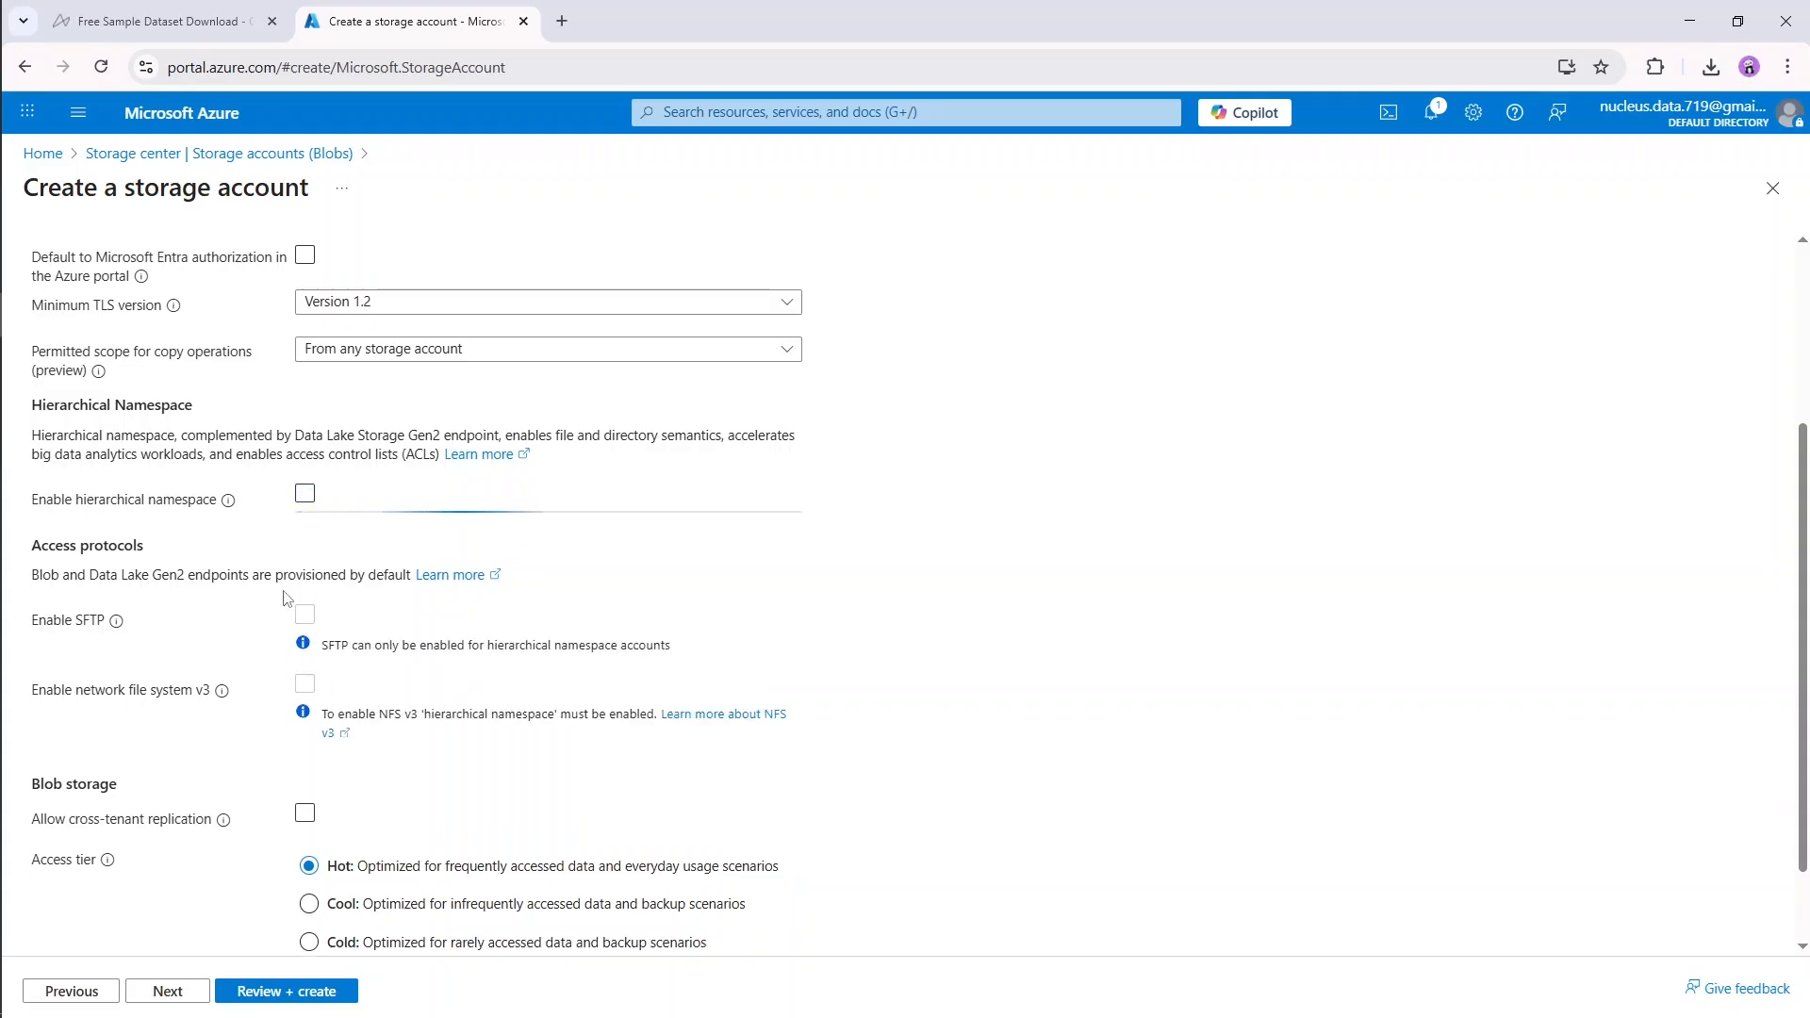
left_click(306, 494)
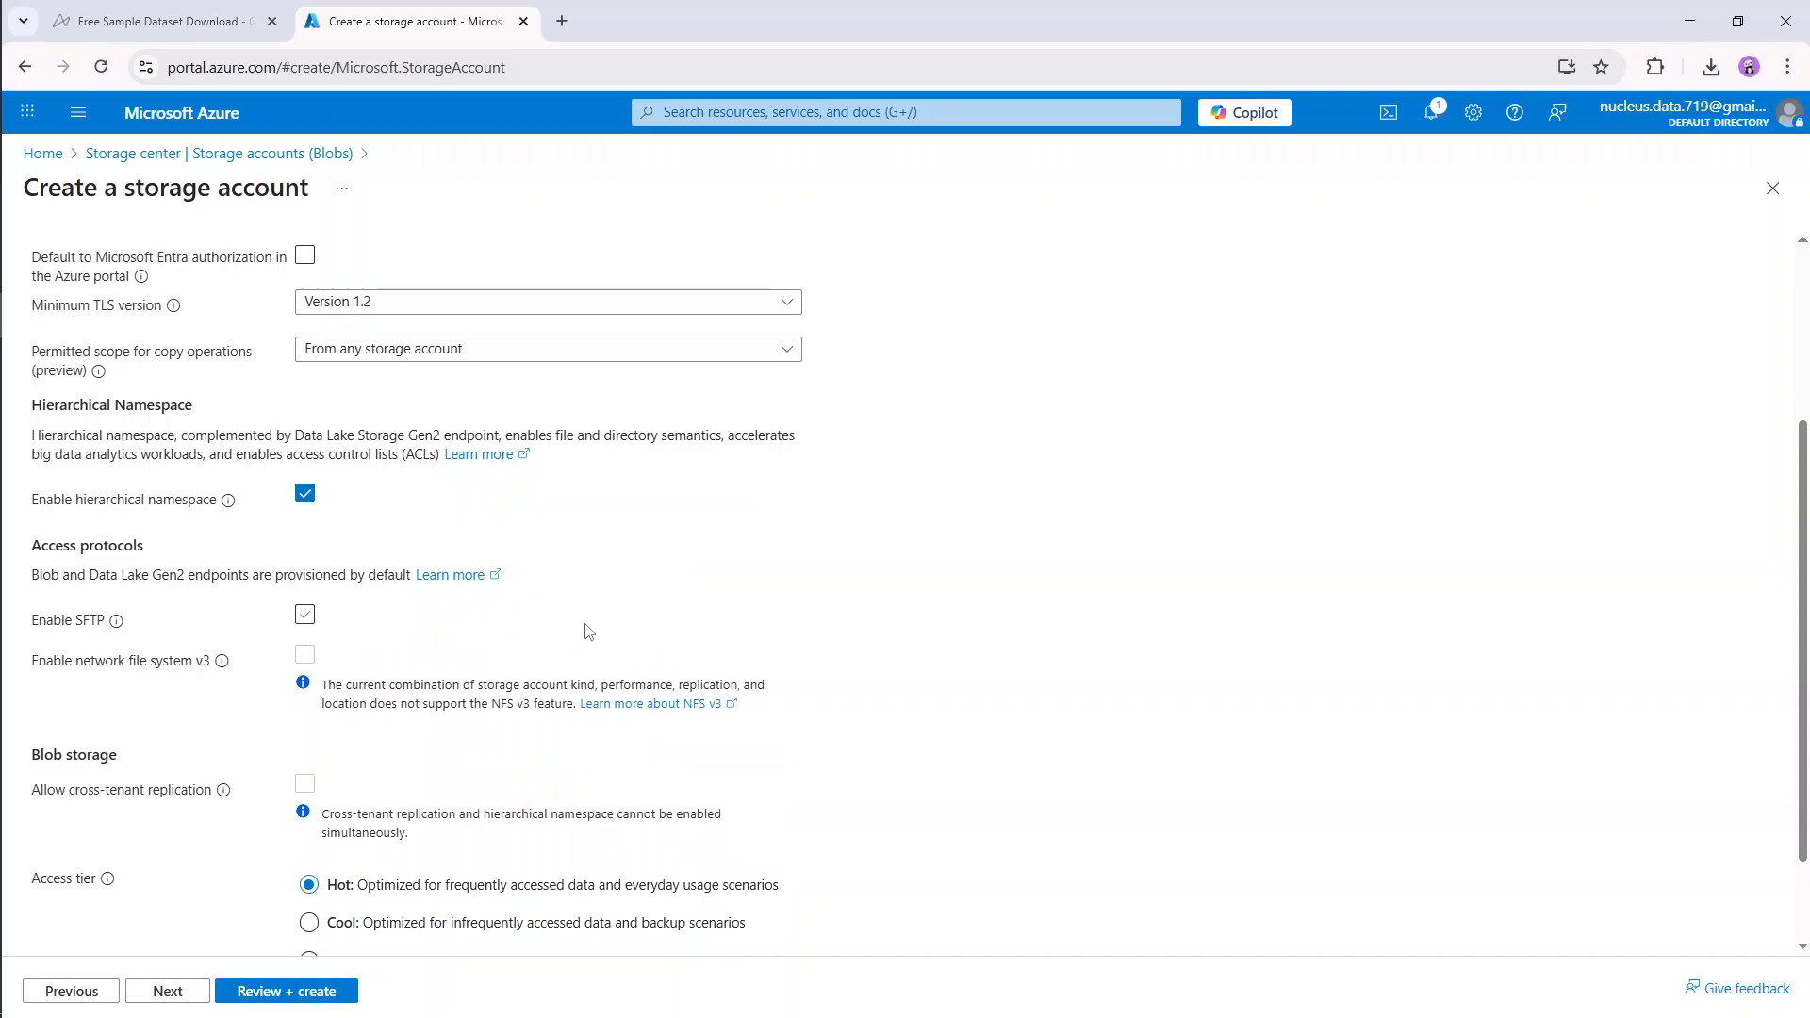
scroll(875, 622, "down", 1)
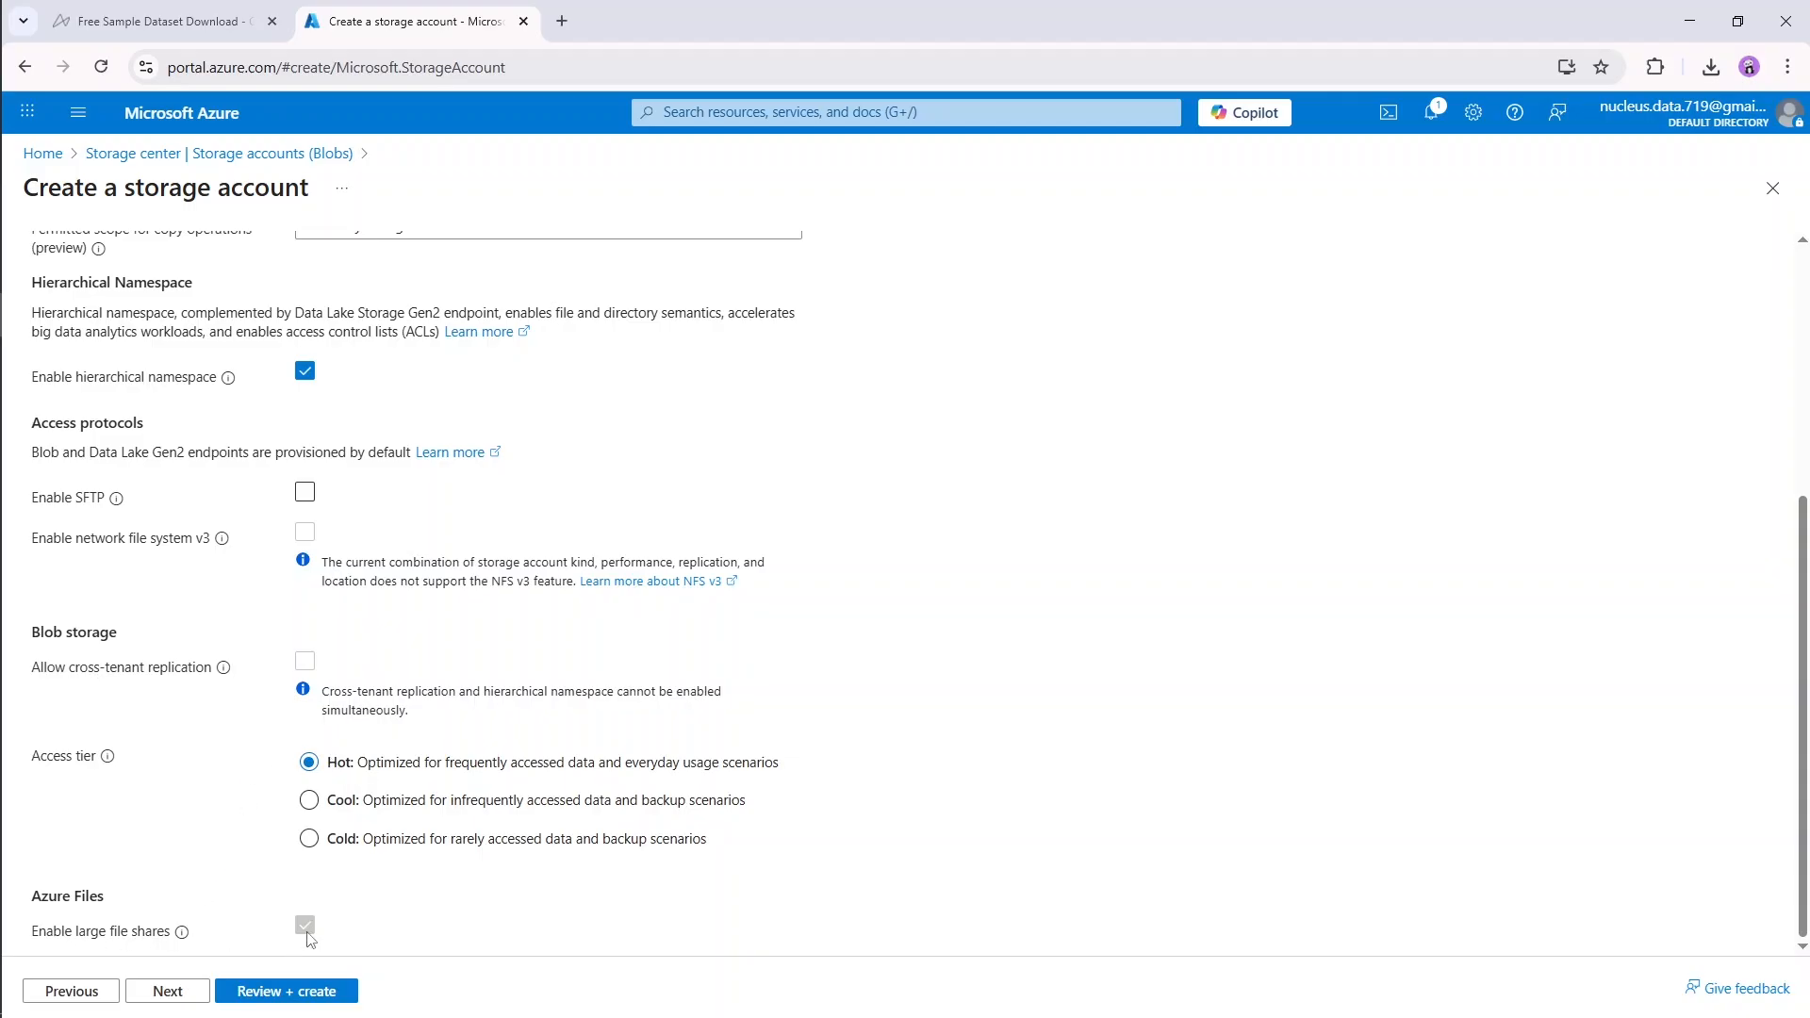
left_click(184, 989)
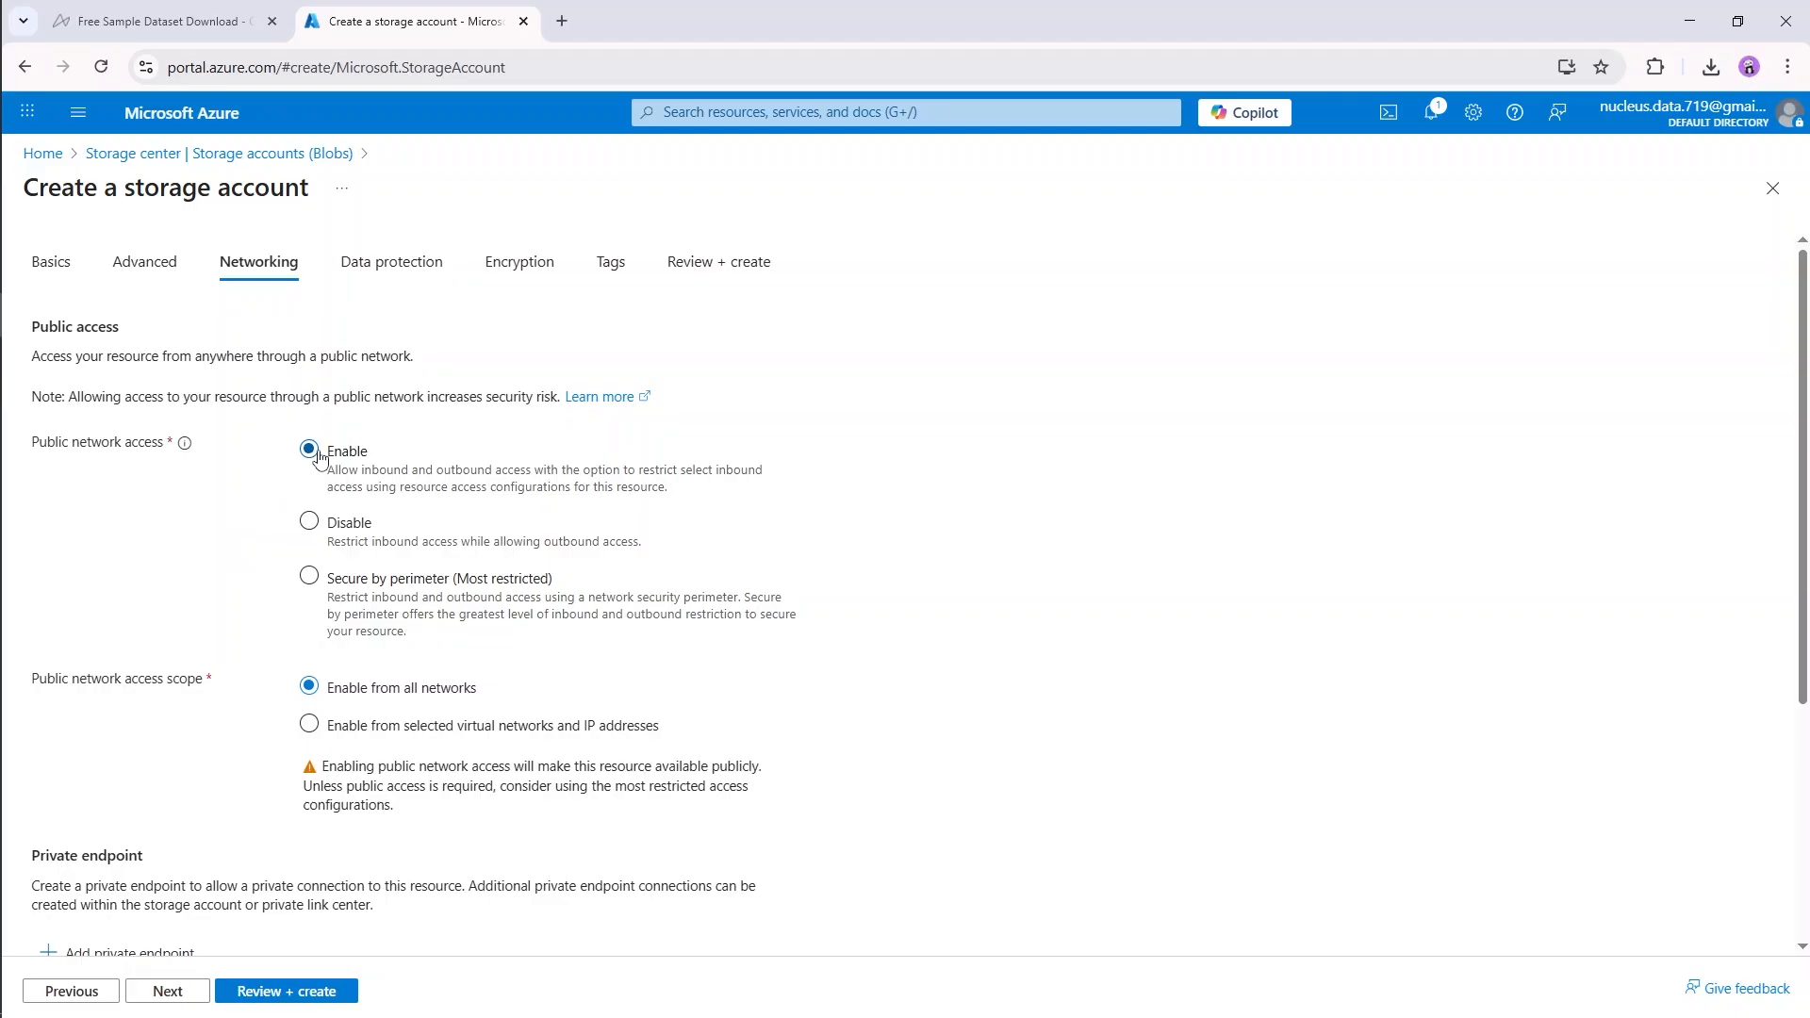
Step: Keep public network access enabled from all networks with Microsoft network routing and continue to the data protection settings
left_click(310, 579)
left_click(309, 450)
scroll(285, 503, "down", 2)
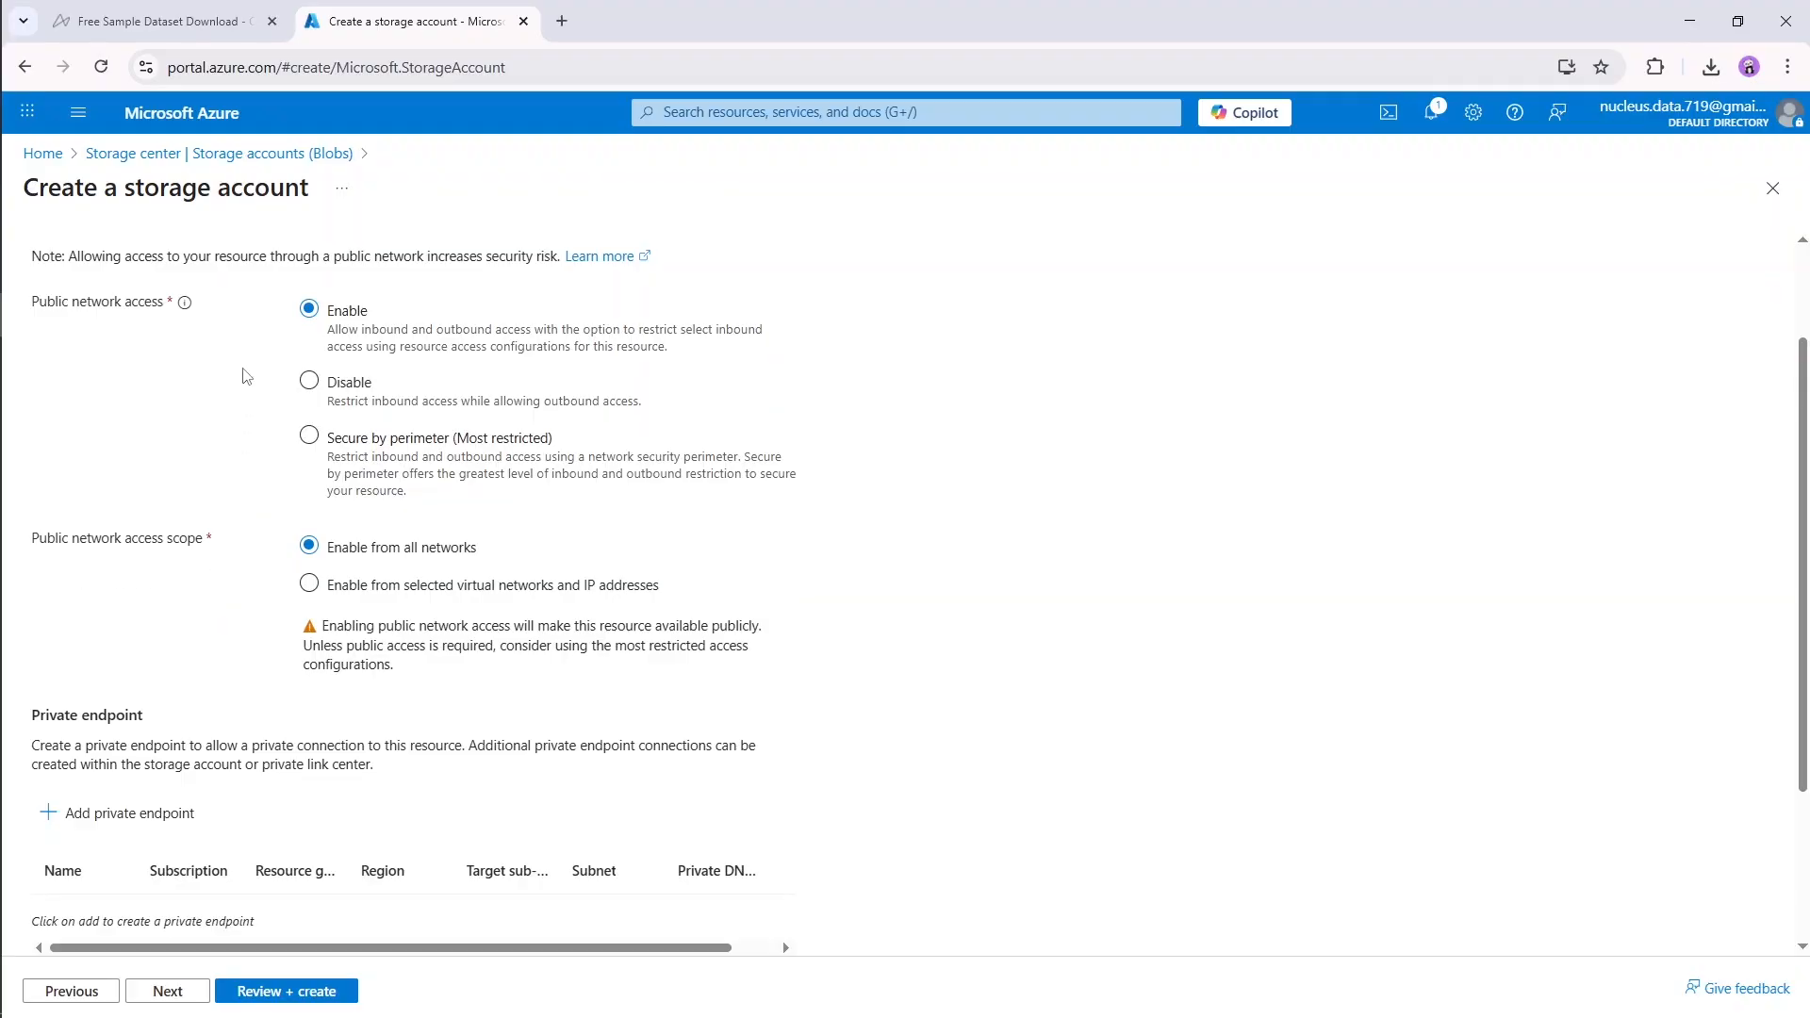
left_click_drag(47, 302, 149, 313)
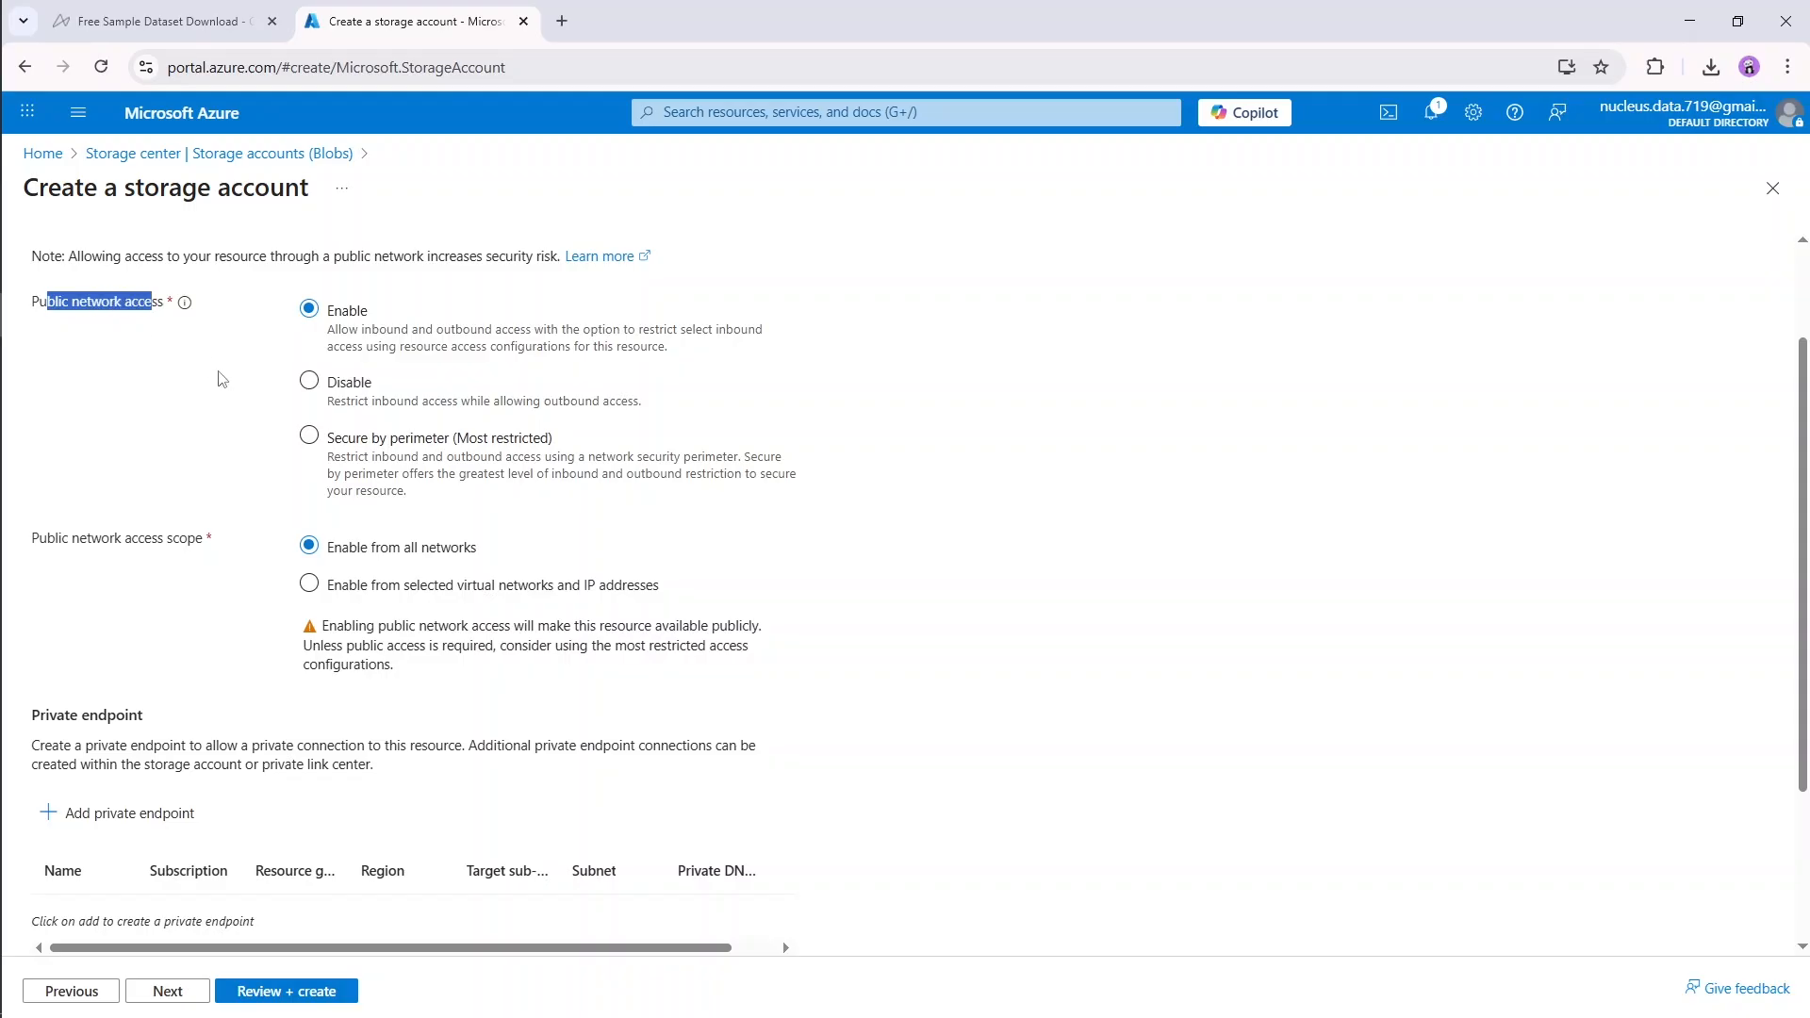
left_click(220, 373)
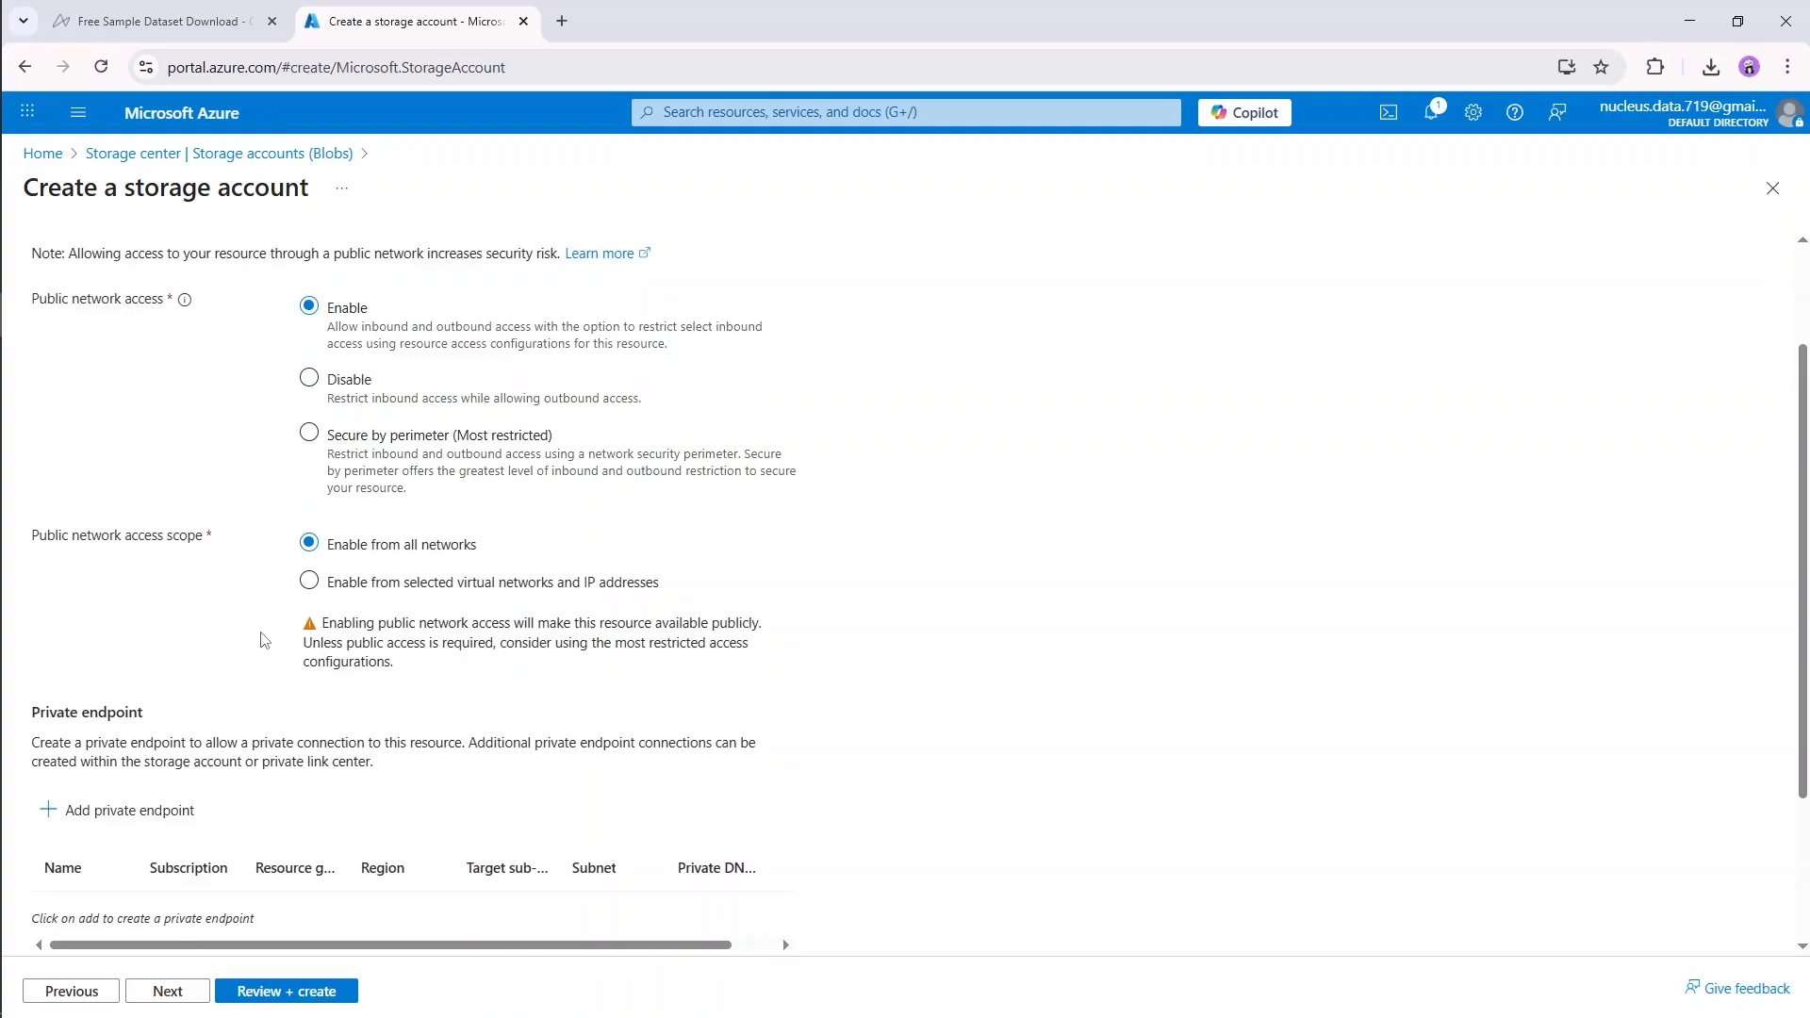
scroll(73, 505, "down", 2)
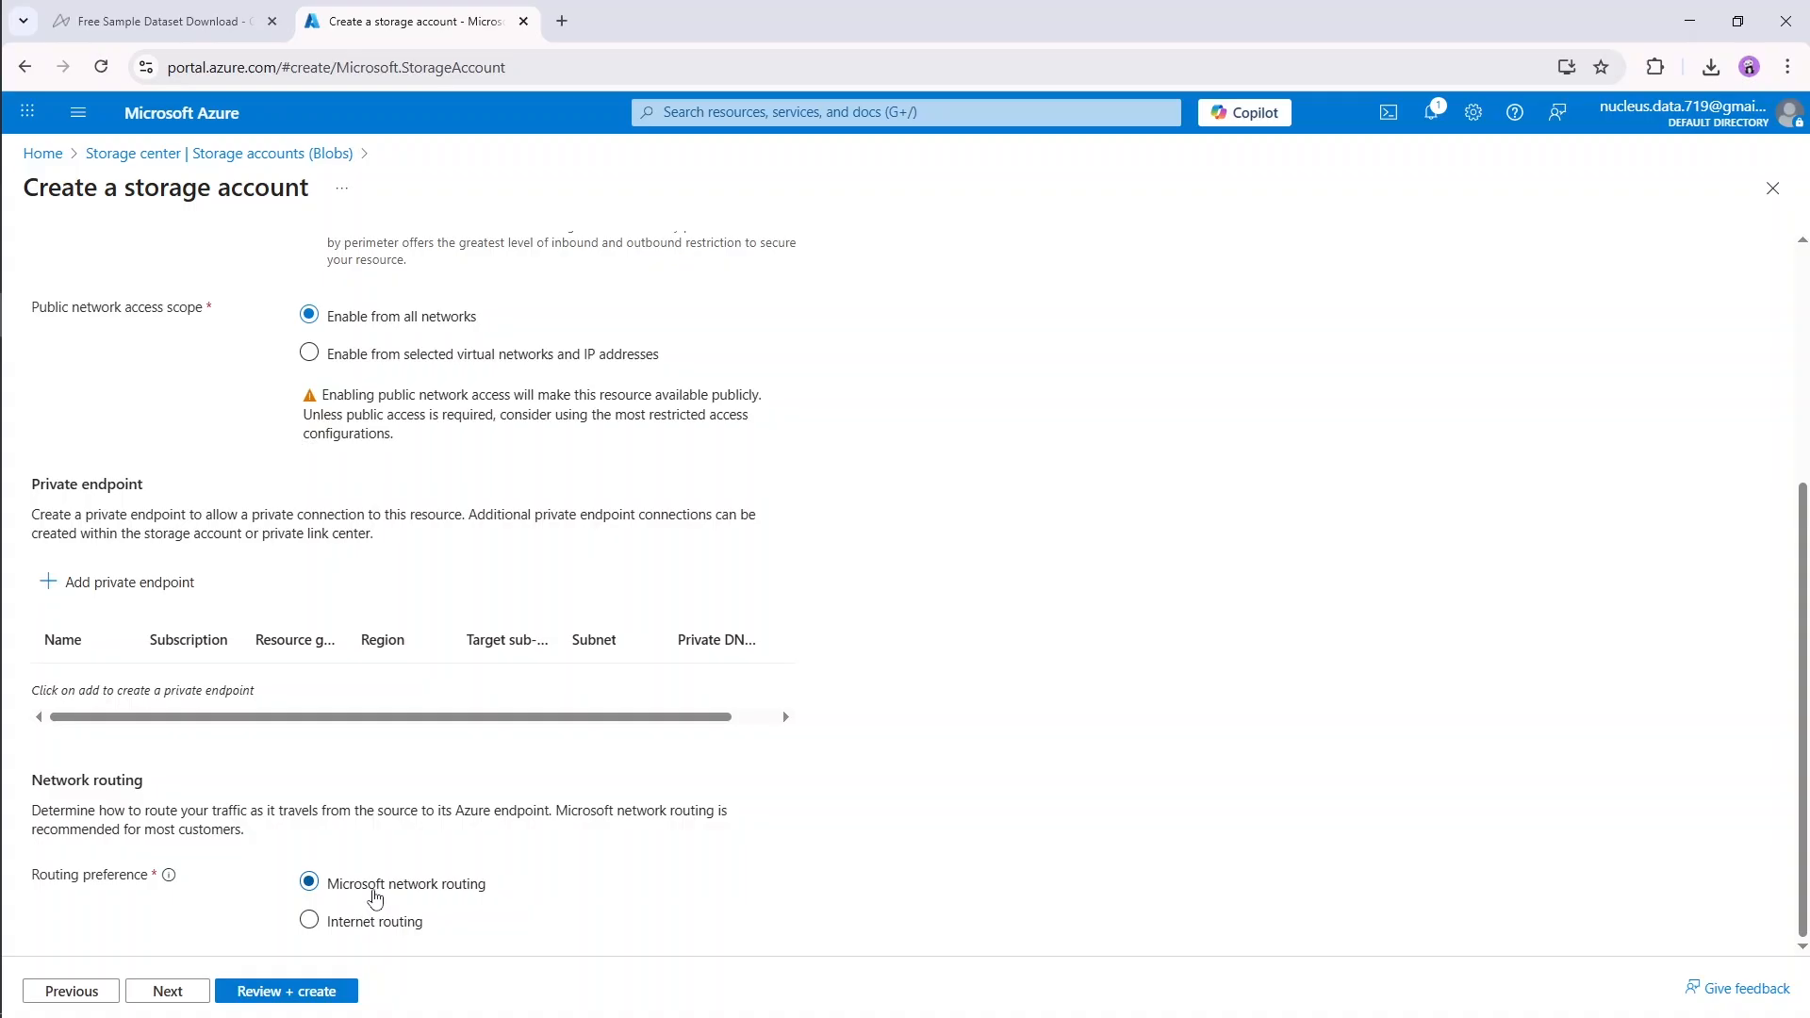
left_click(167, 991)
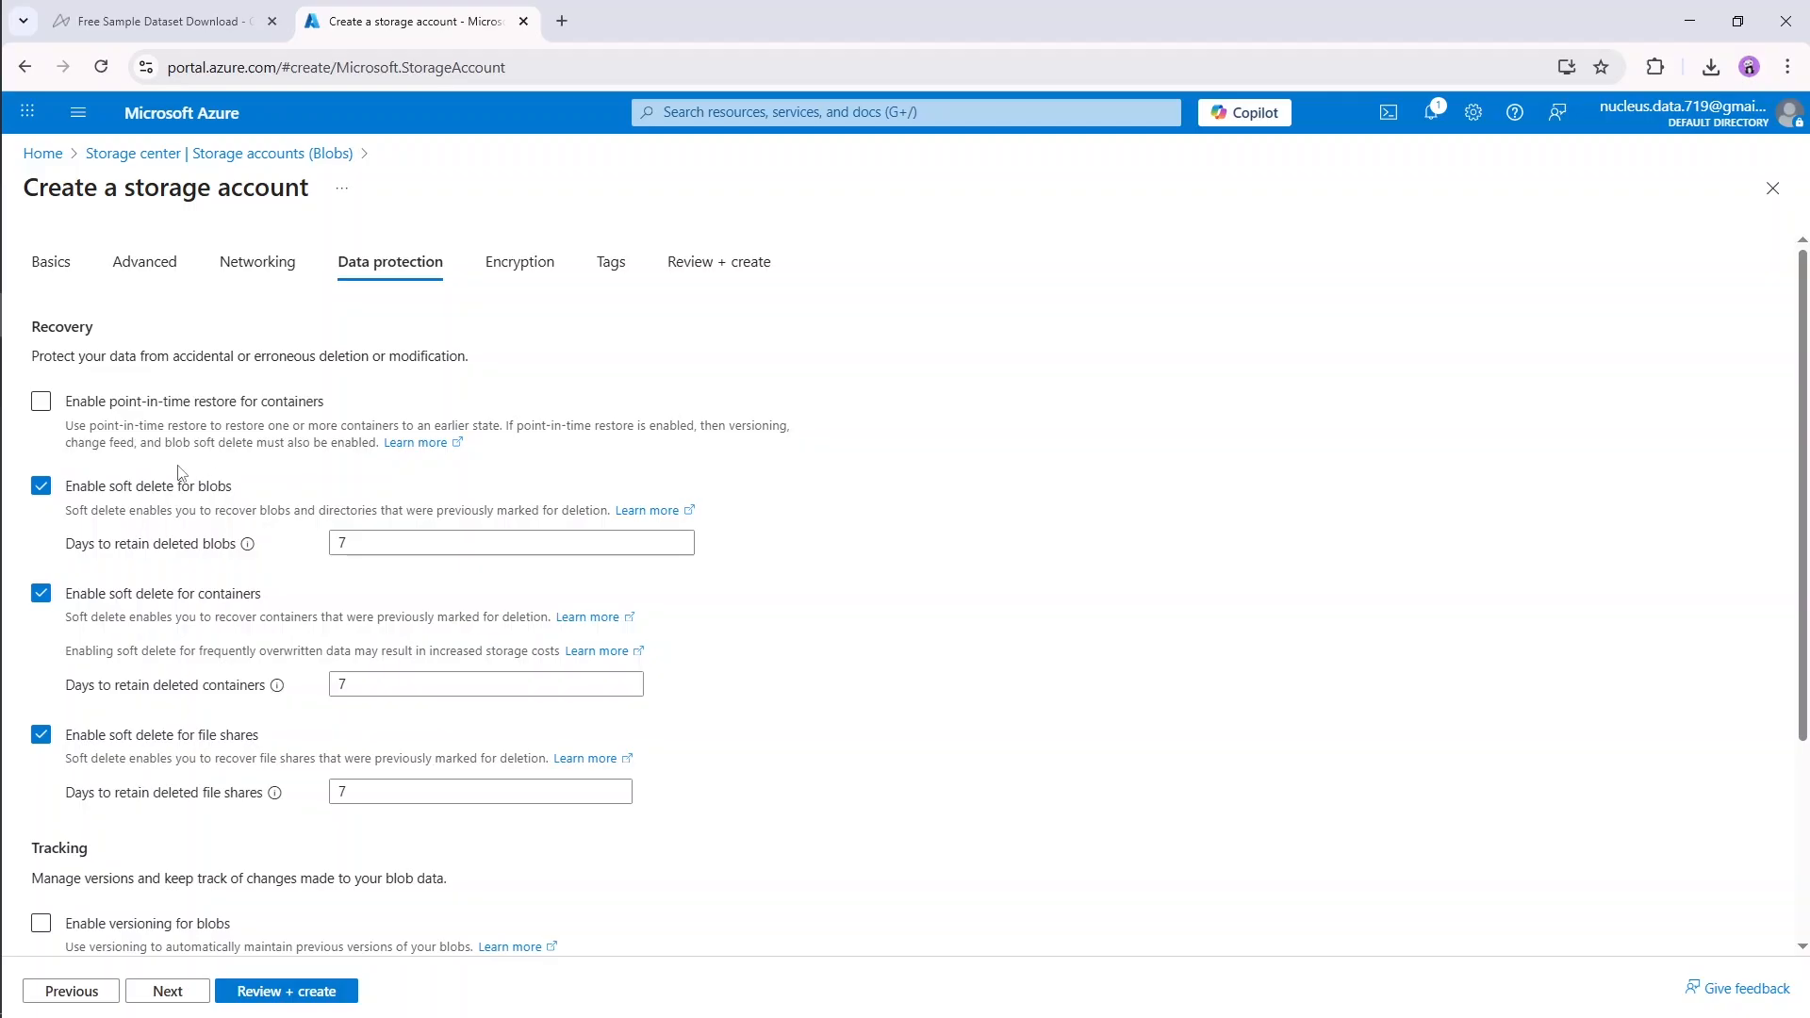
Step: Try enabling point-in-time restore for containers and turn the option off again
left_click_drag(66, 403, 305, 418)
left_click(362, 391)
left_click(42, 404)
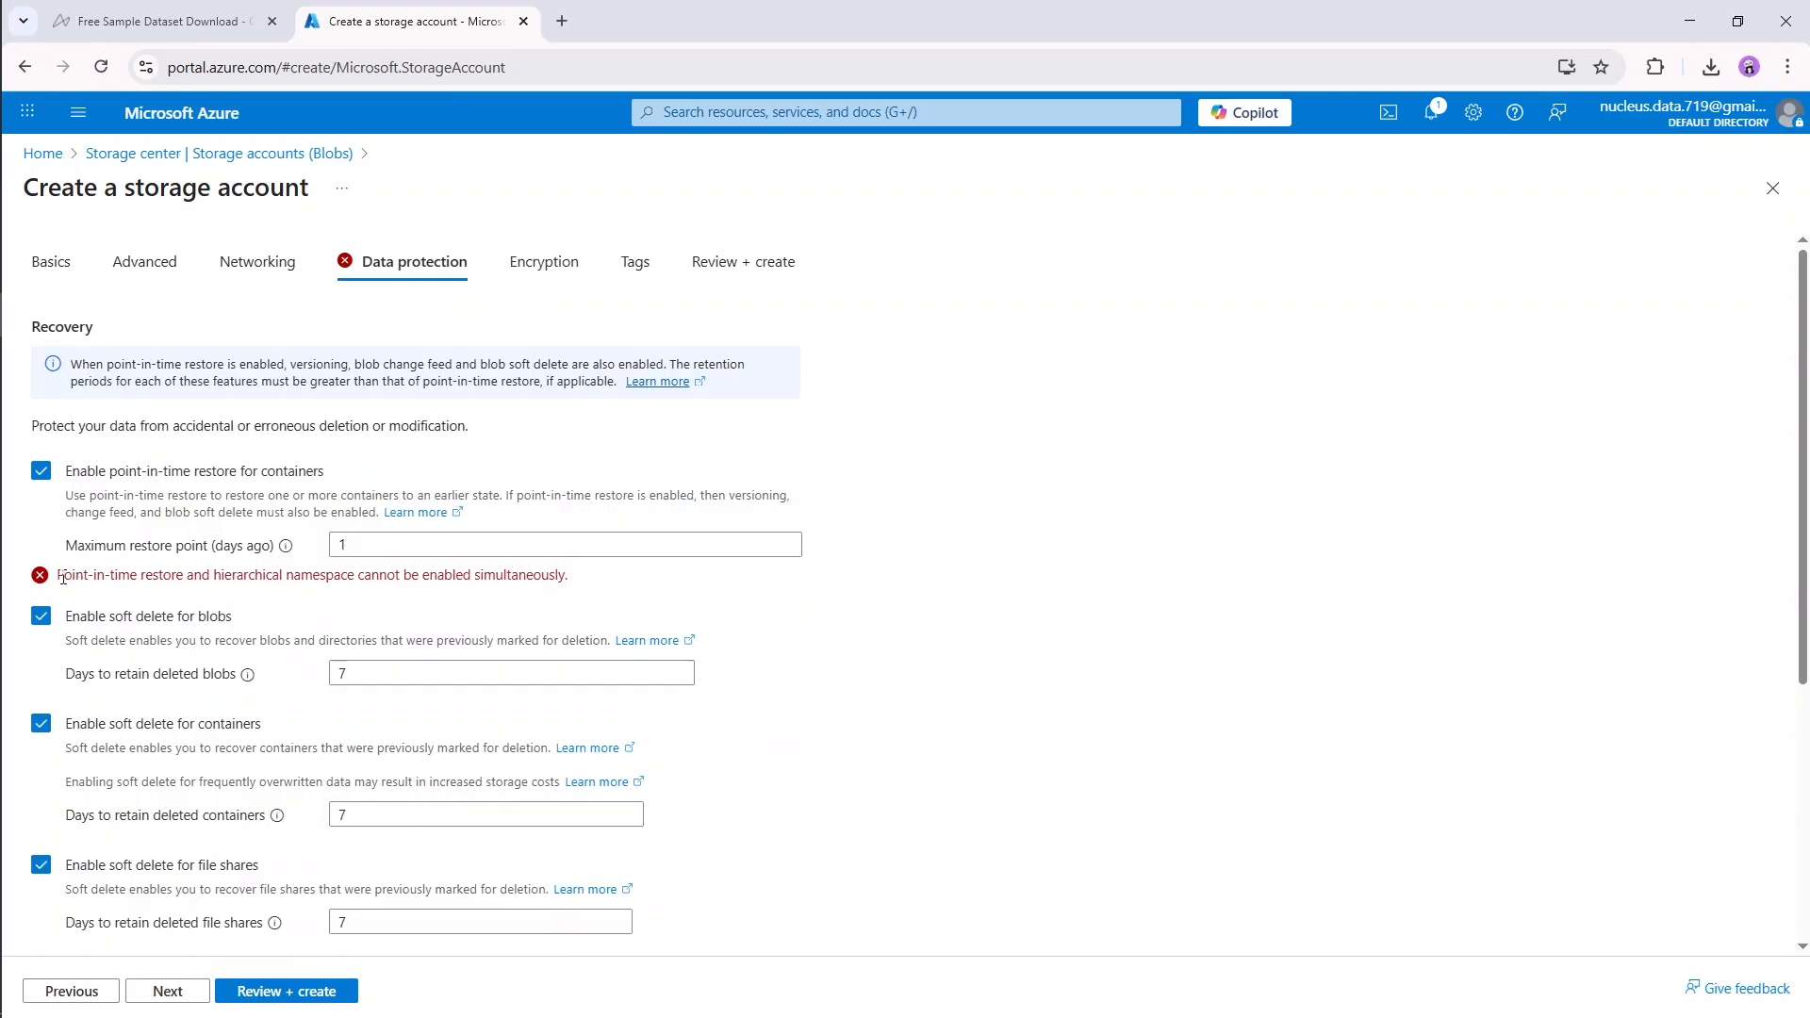
left_click_drag(57, 574, 455, 579)
left_click(584, 582)
left_click(41, 472)
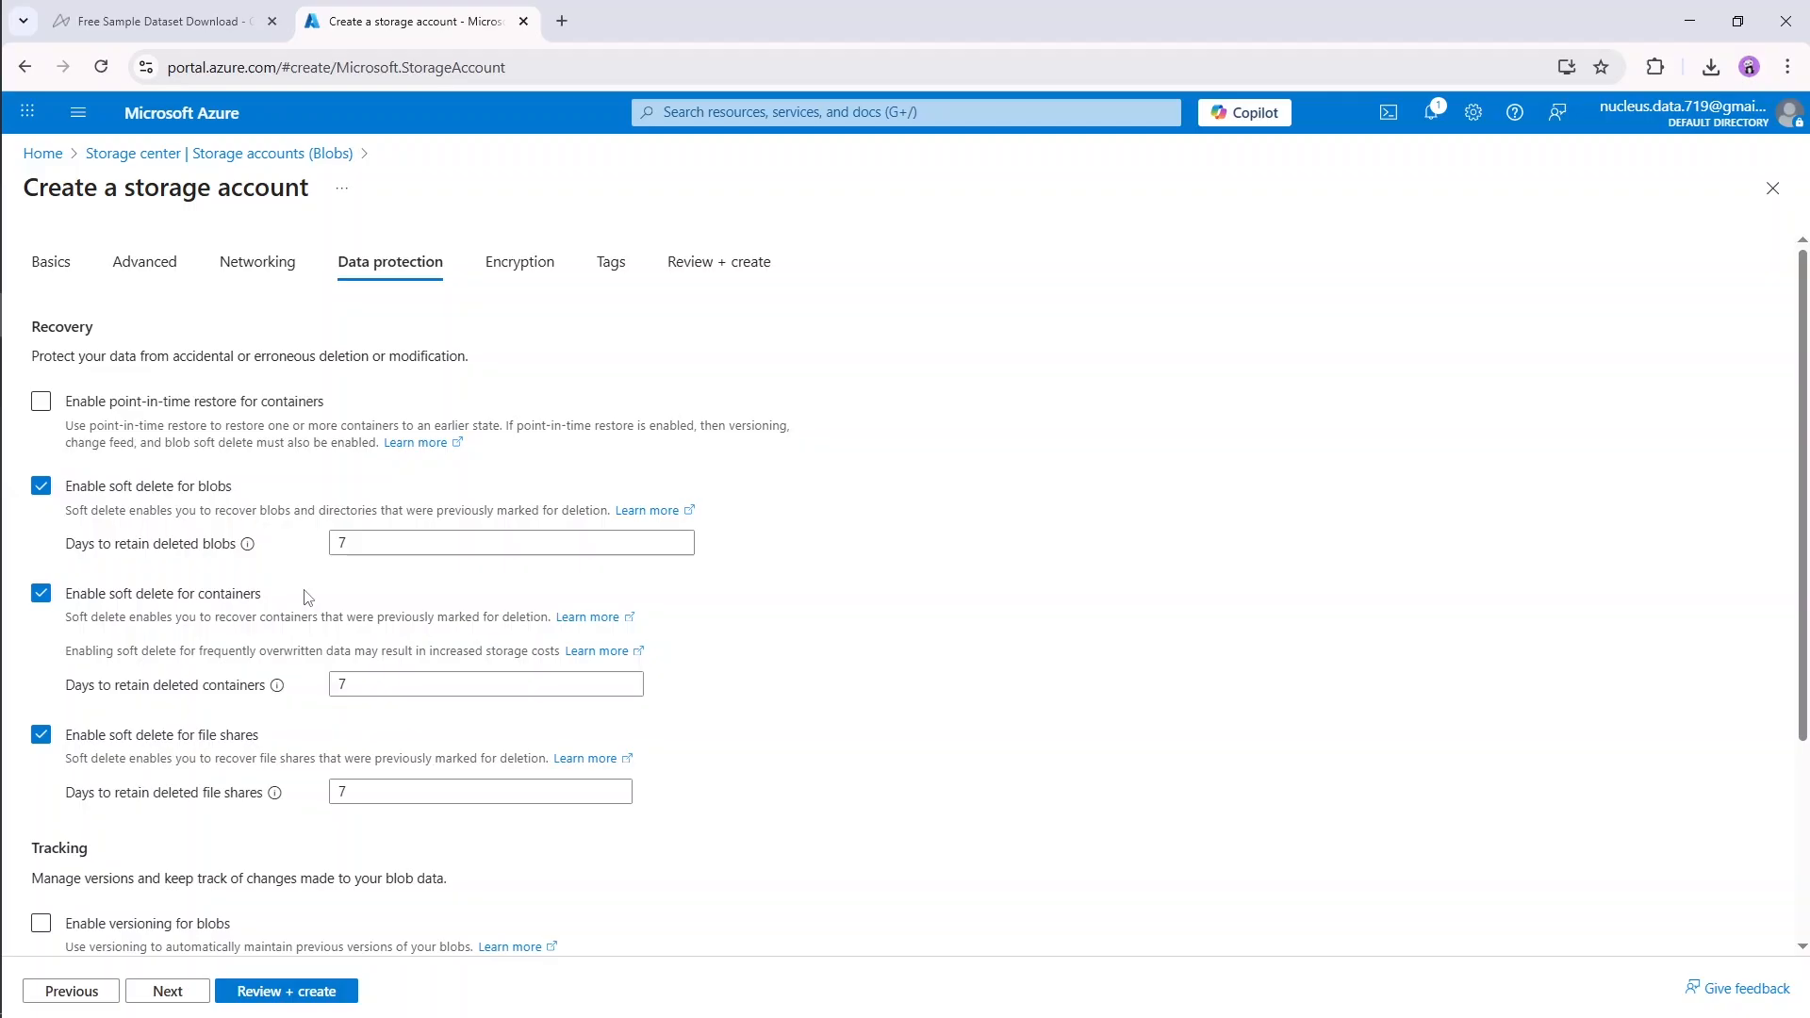
Step: Try 1 and 0 days as the retention for deleted blobs and set it back to 7 days
double_click(356, 549)
type("1")
left_click_drag(376, 546, 301, 550)
type("0")
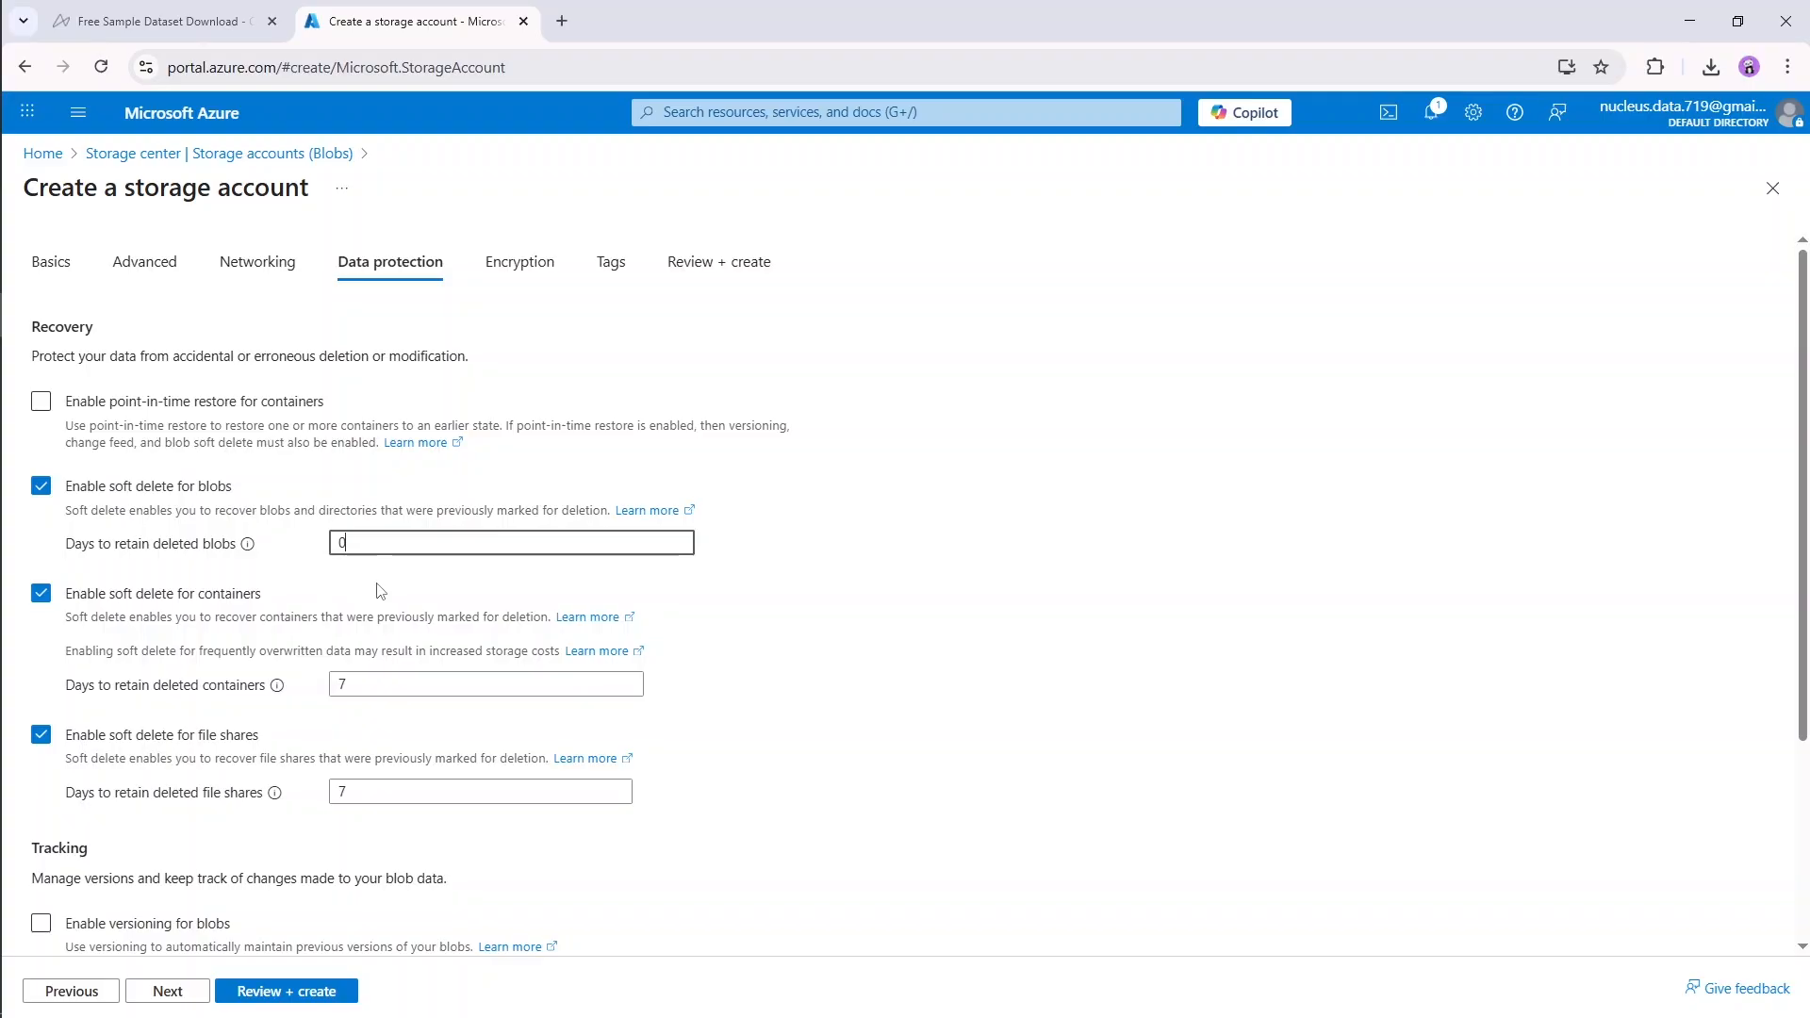
left_click(377, 584)
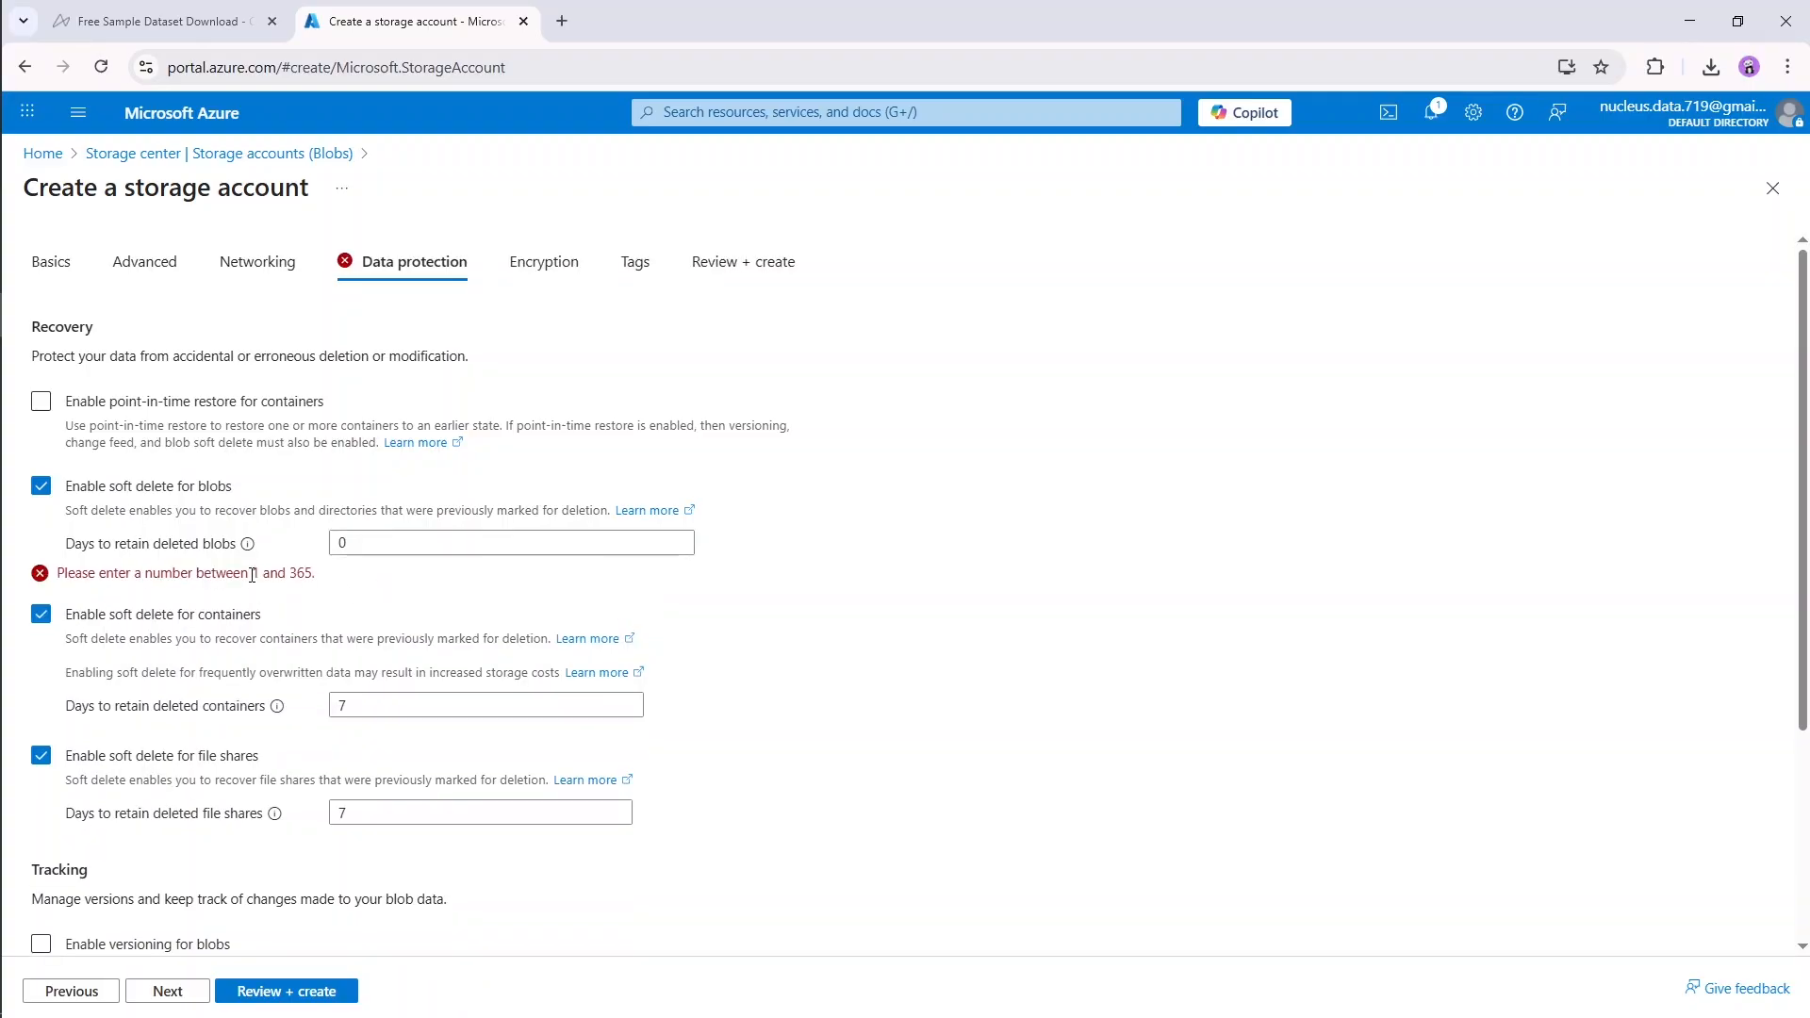
left_click_drag(253, 575, 332, 547)
type("1")
left_click(375, 585)
type("7")
left_click(382, 584)
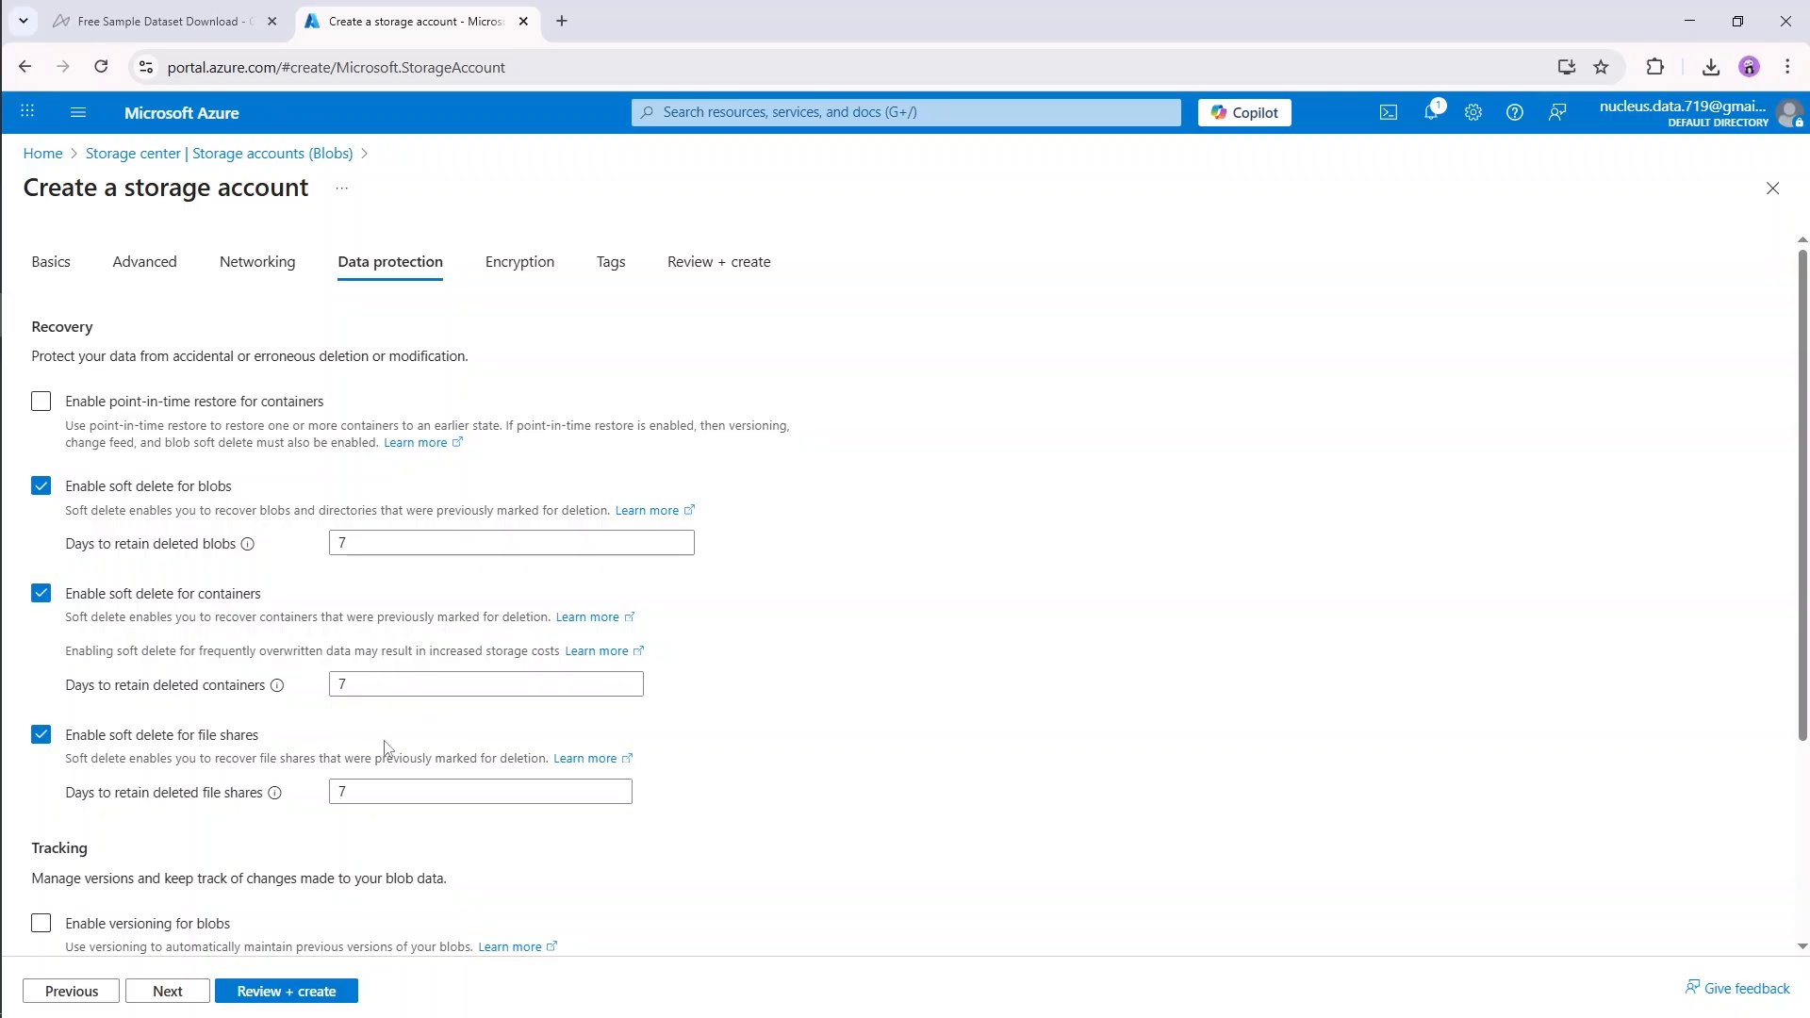
Step: Keep the default tracking options, Microsoft-managed key encryption and empty tags, and proceed to the final review
scroll(760, 714, "down", 1)
scroll(763, 721, "down", 2)
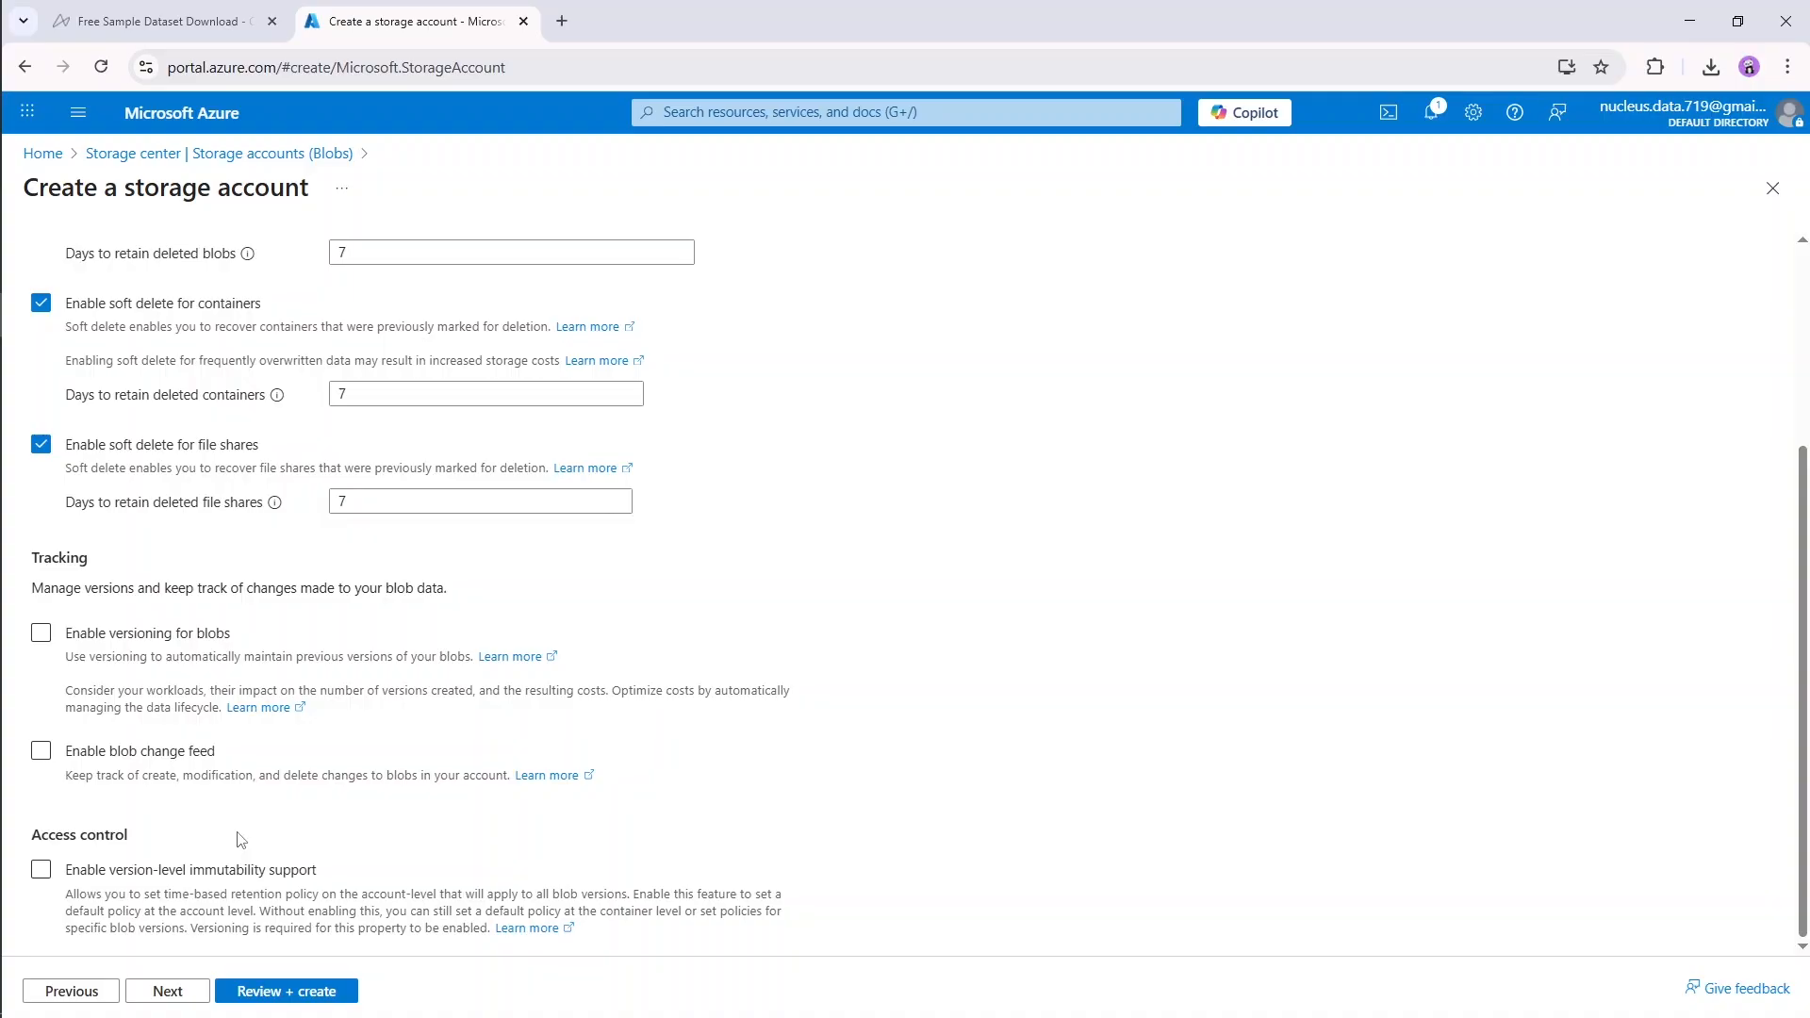
left_click(168, 991)
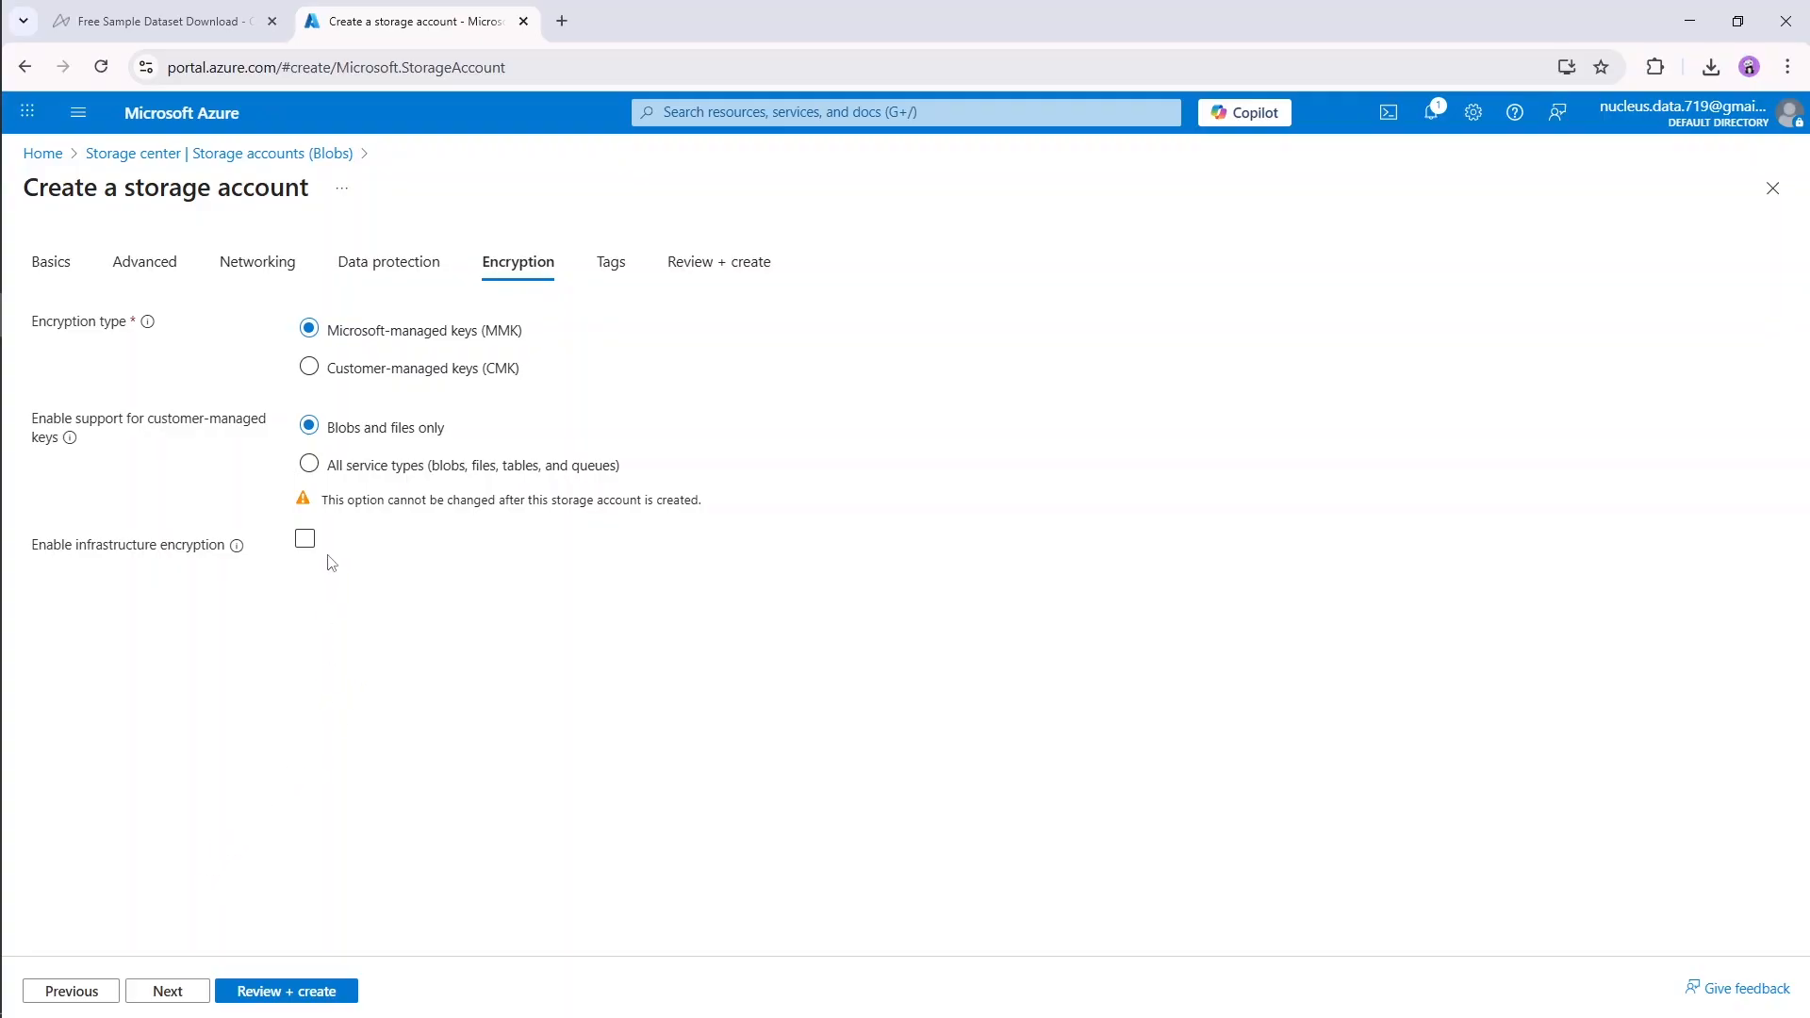
left_click(179, 998)
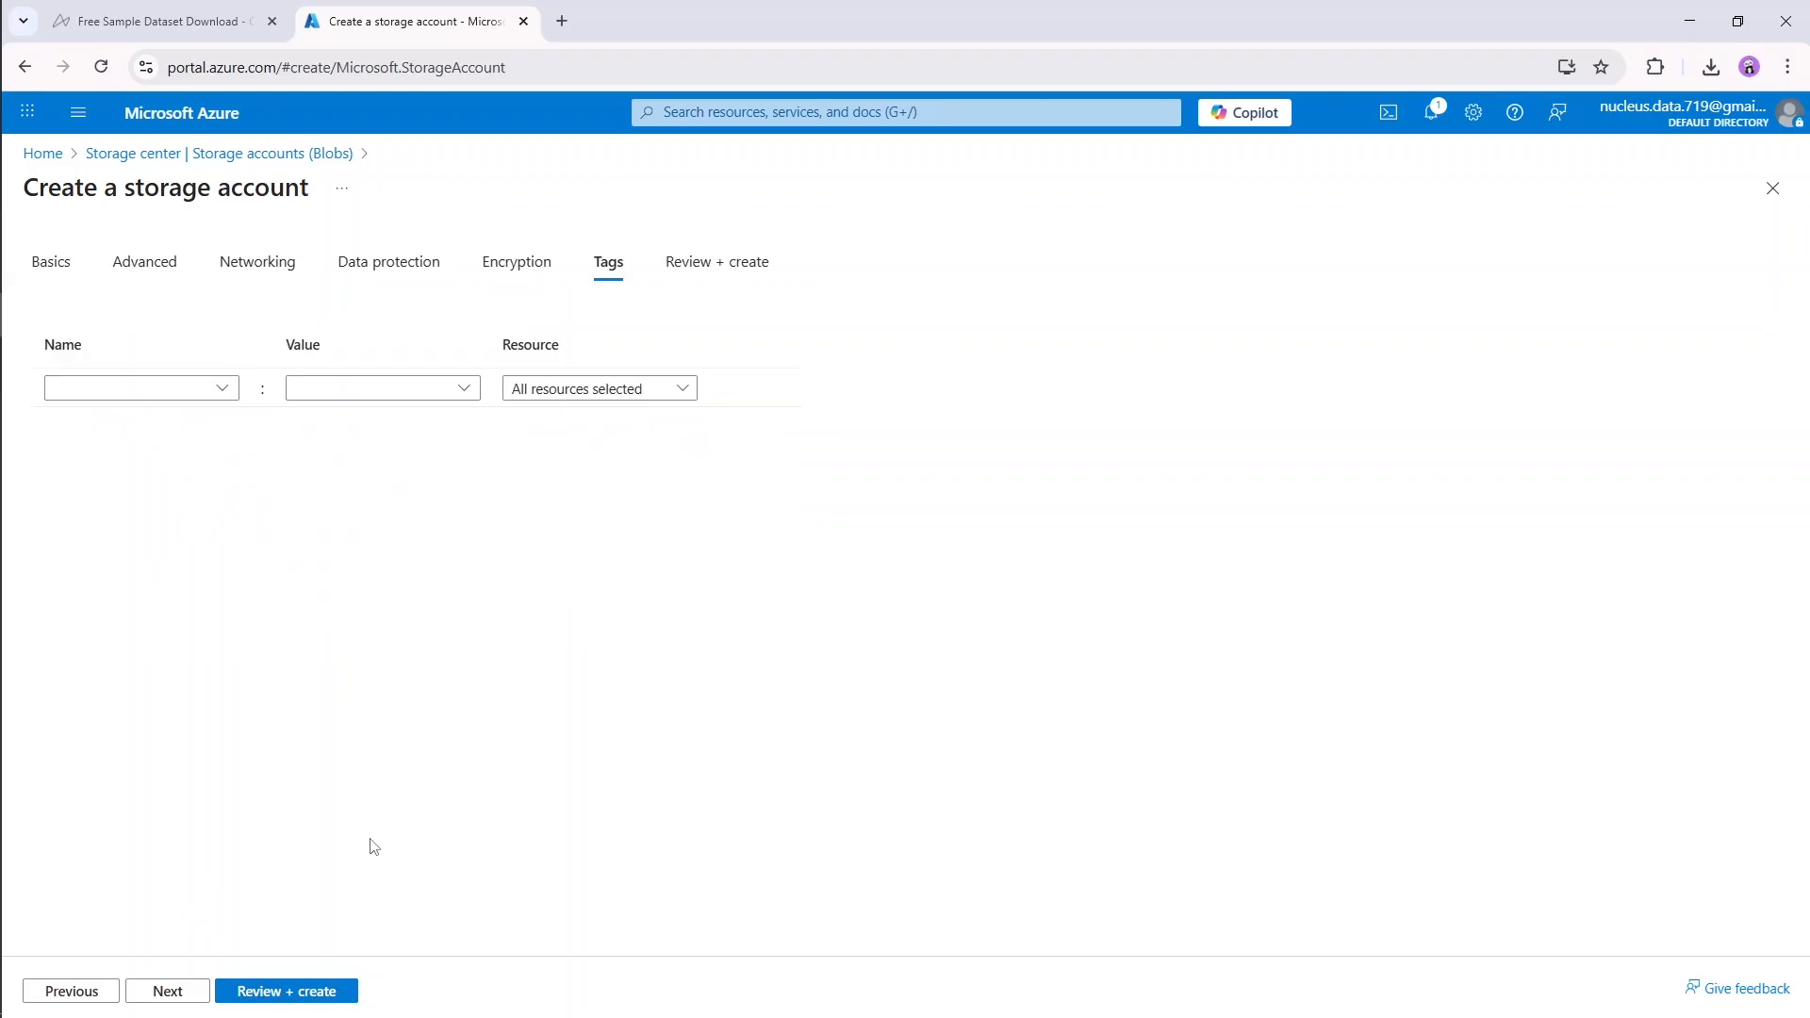
left_click(179, 992)
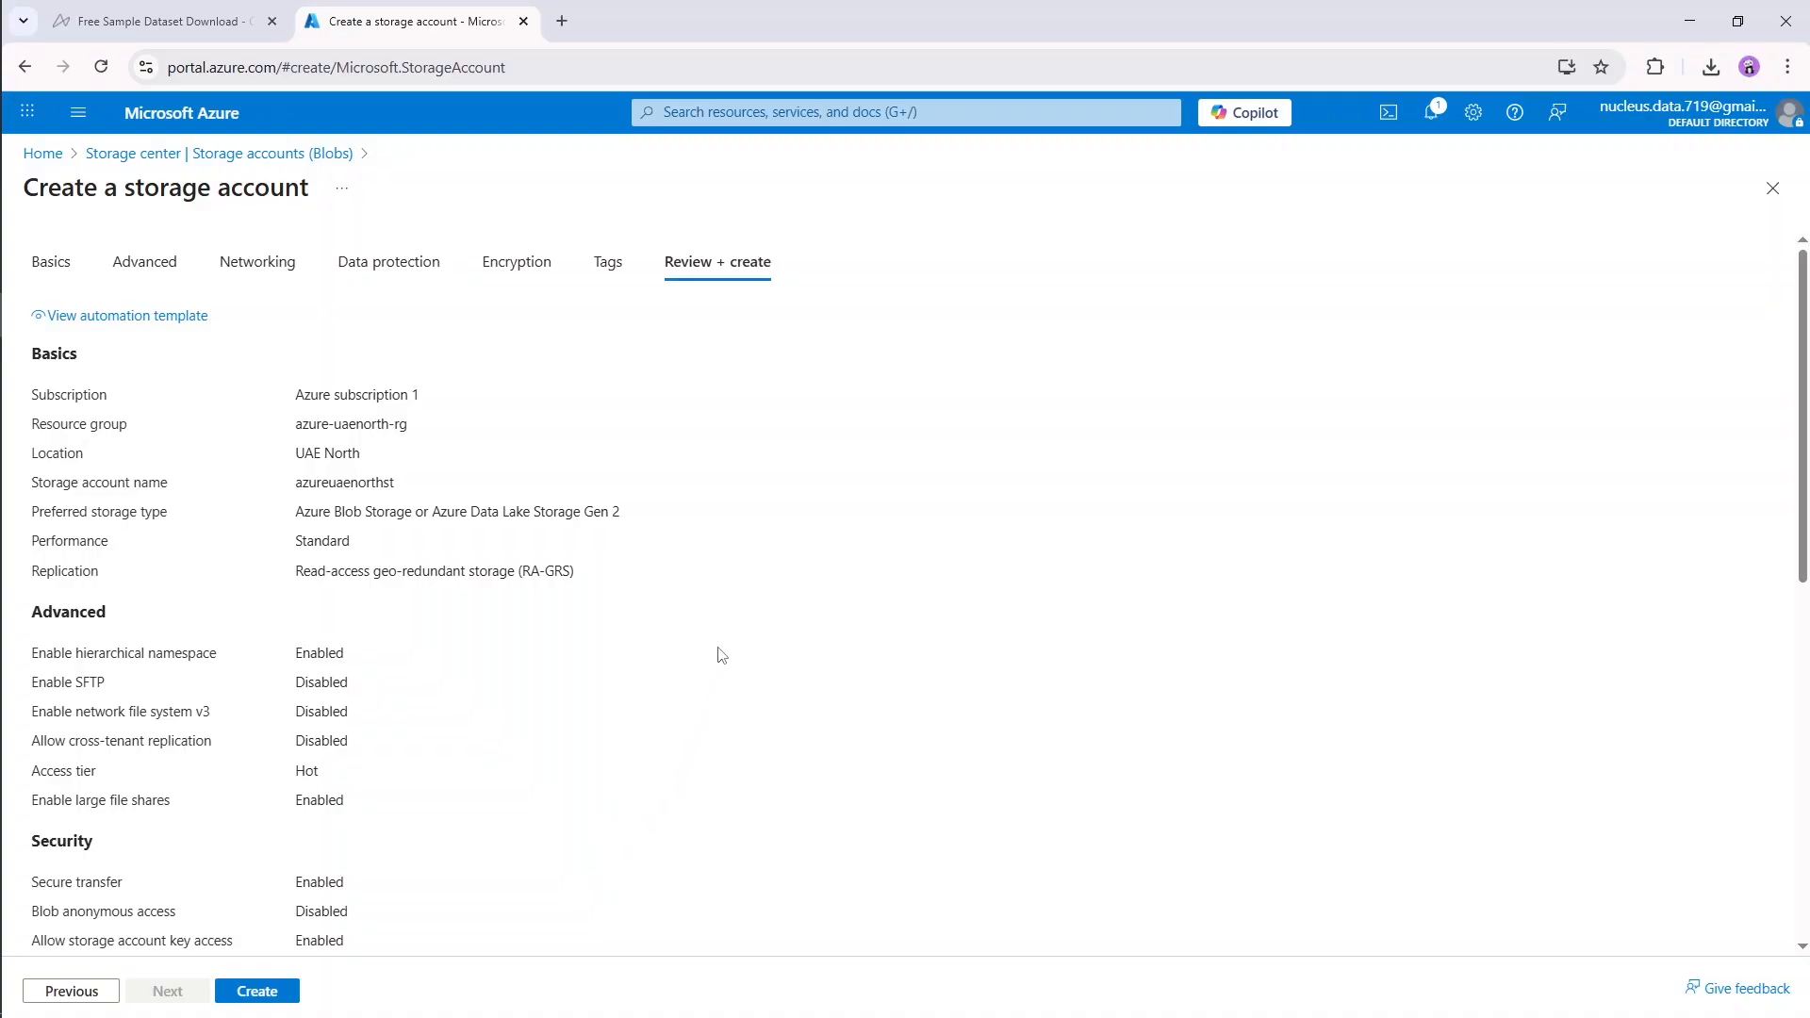
Step: Review the configuration, create the storage account and open the deployed resource
scroll(693, 745, "down", 8)
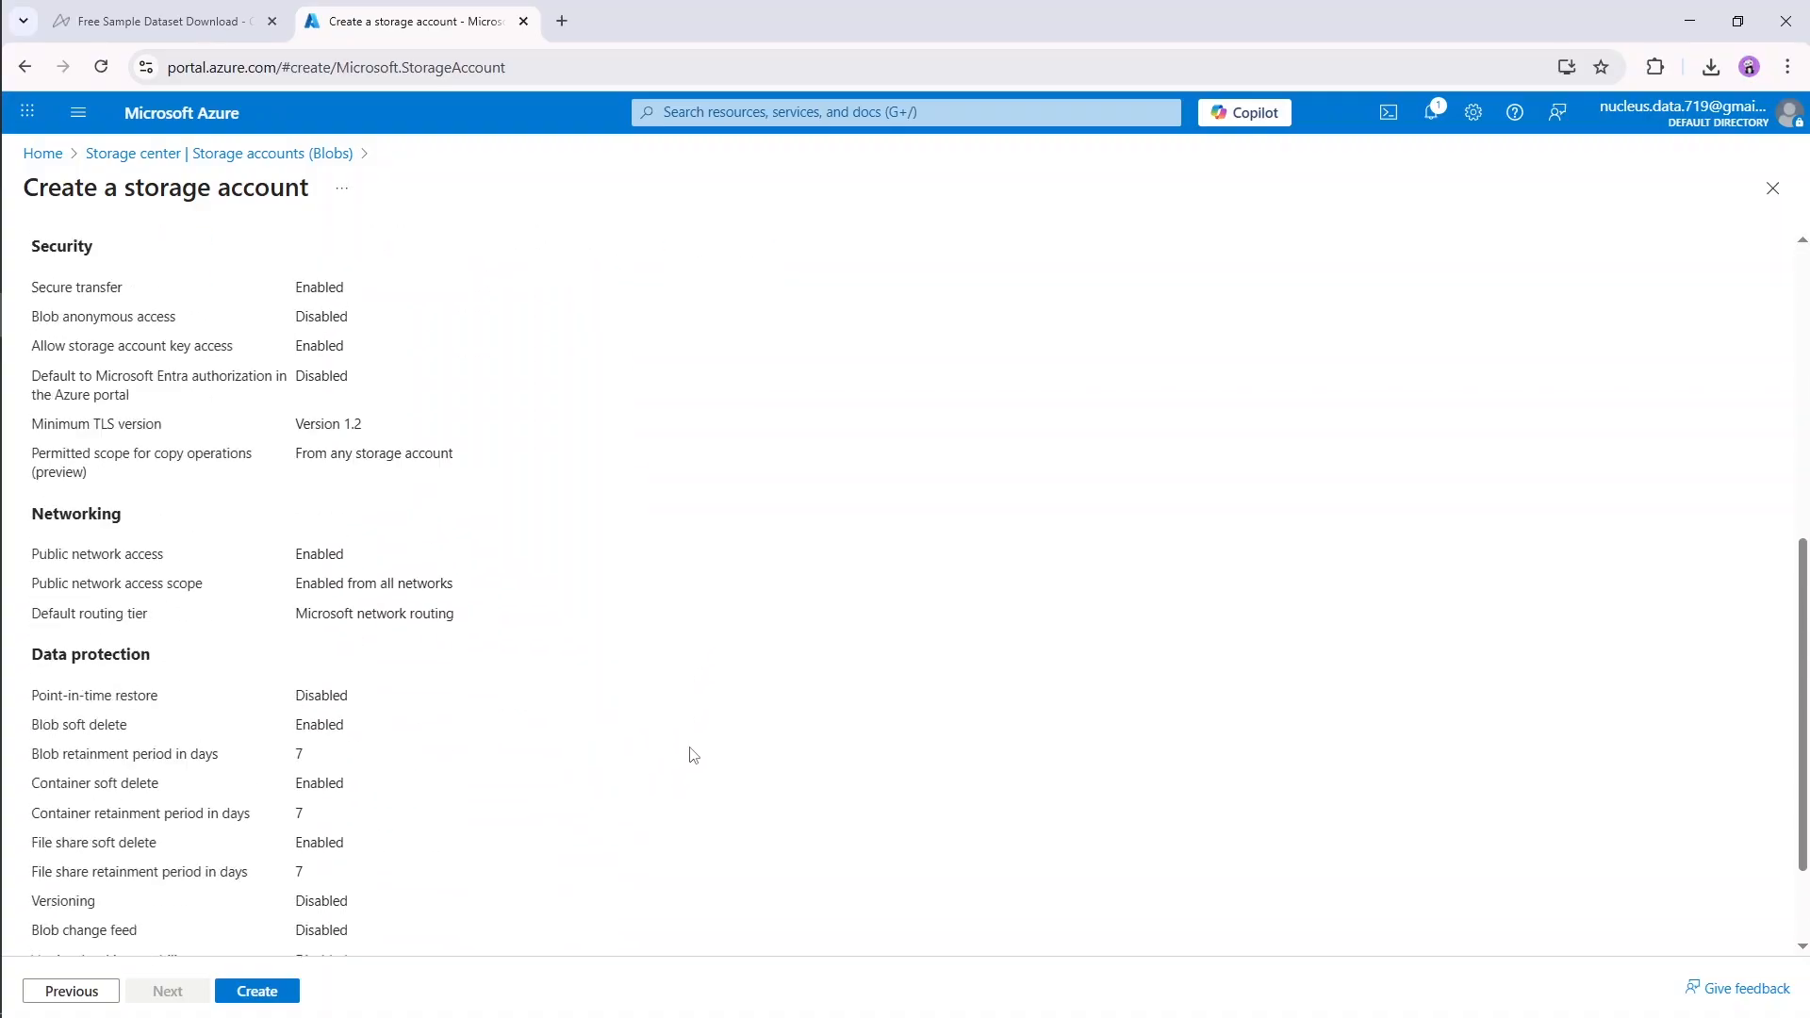
left_click(272, 997)
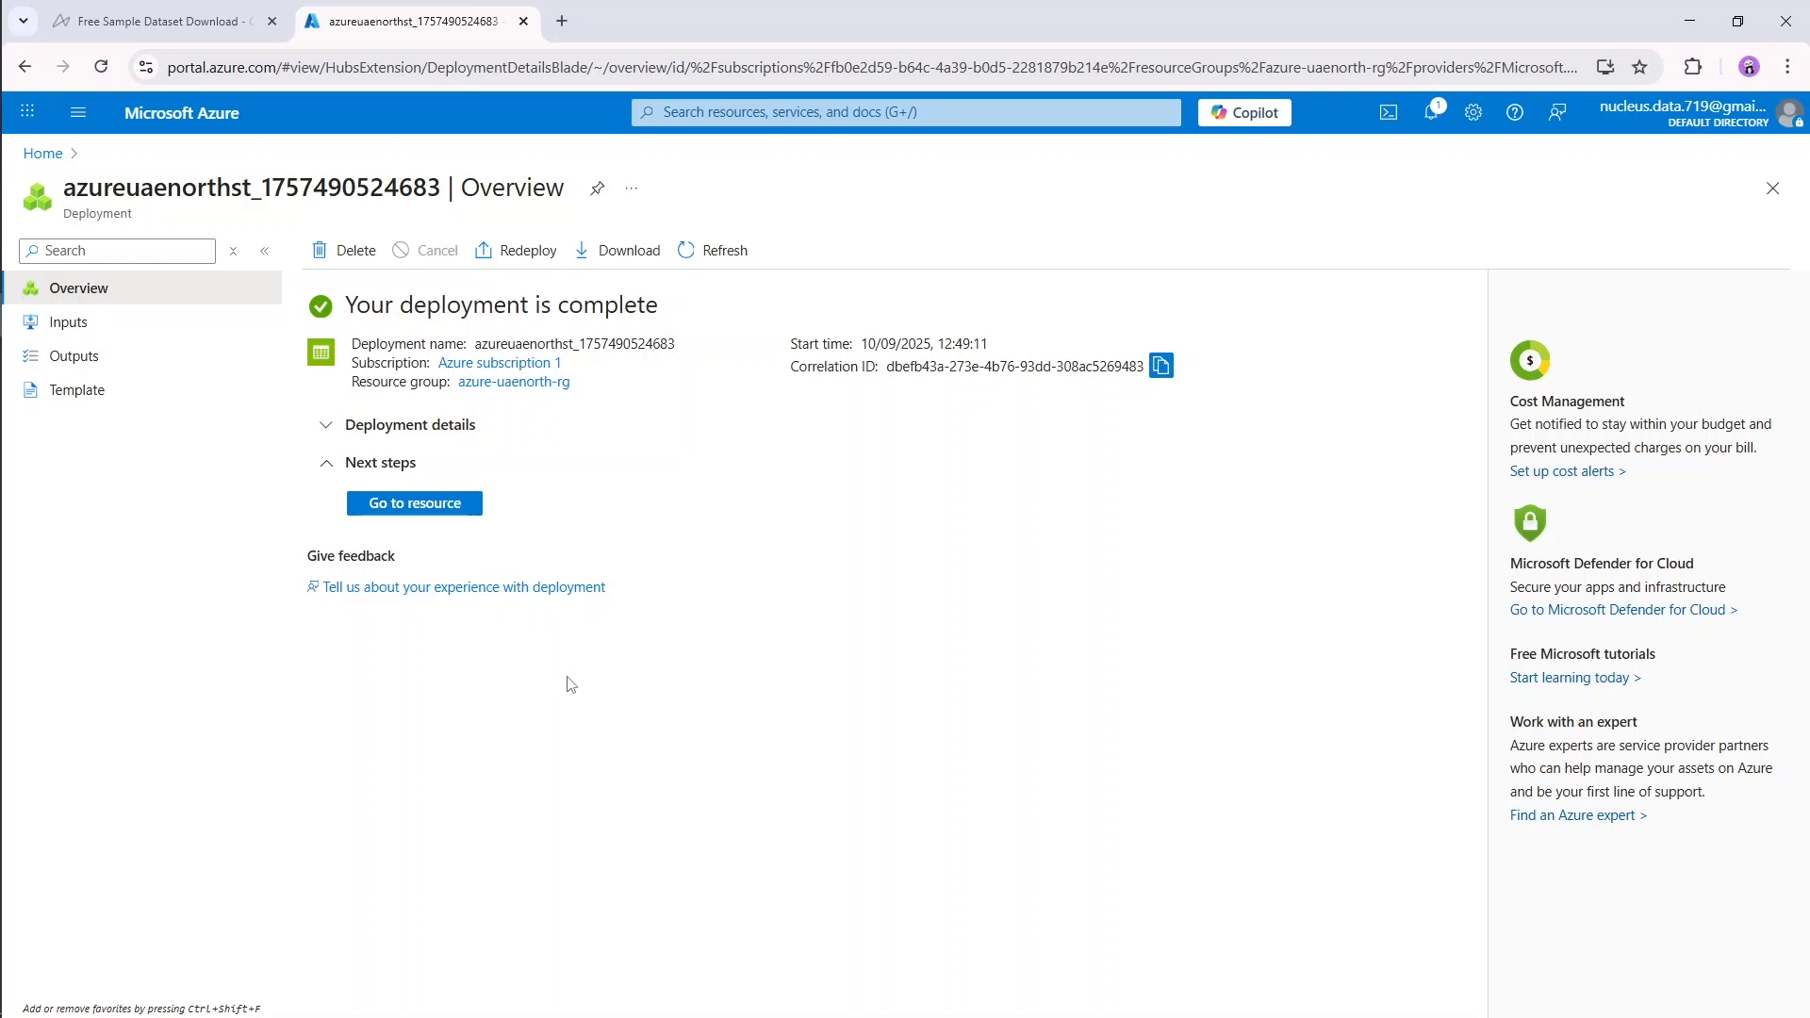
left_click(450, 504)
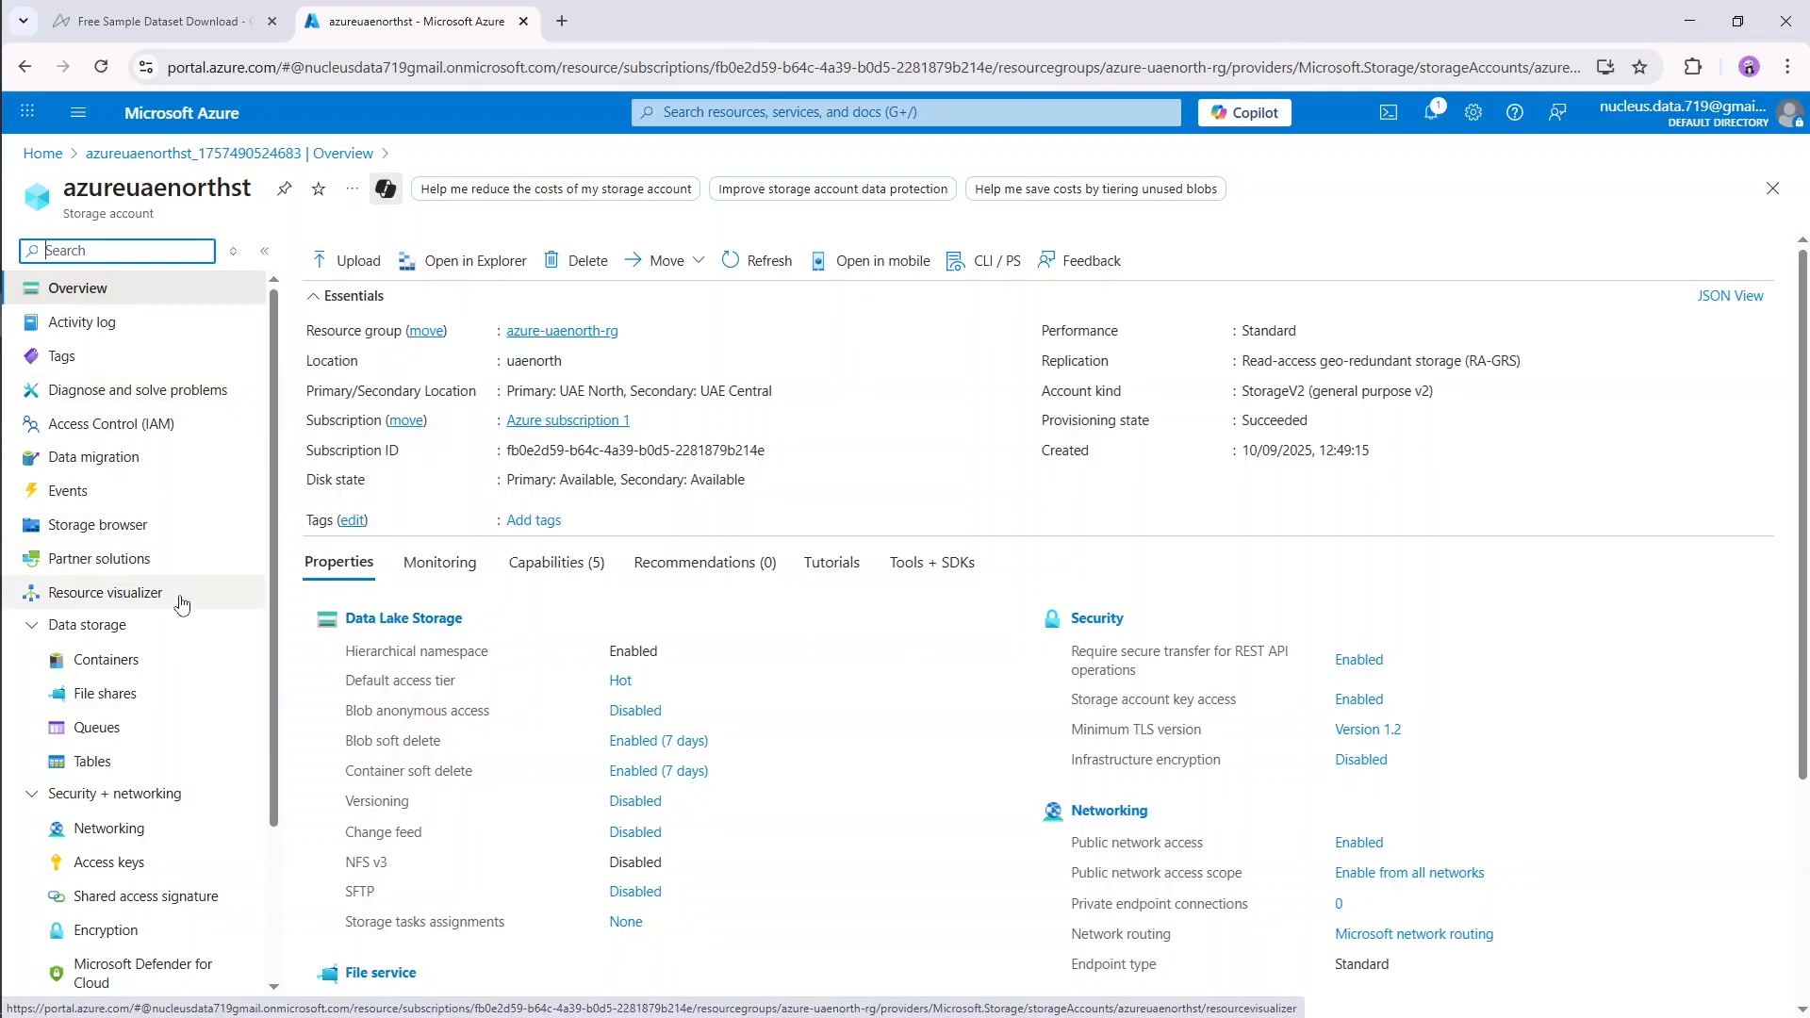
Step: Add a container named raw-data to the storage account
left_click(120, 663)
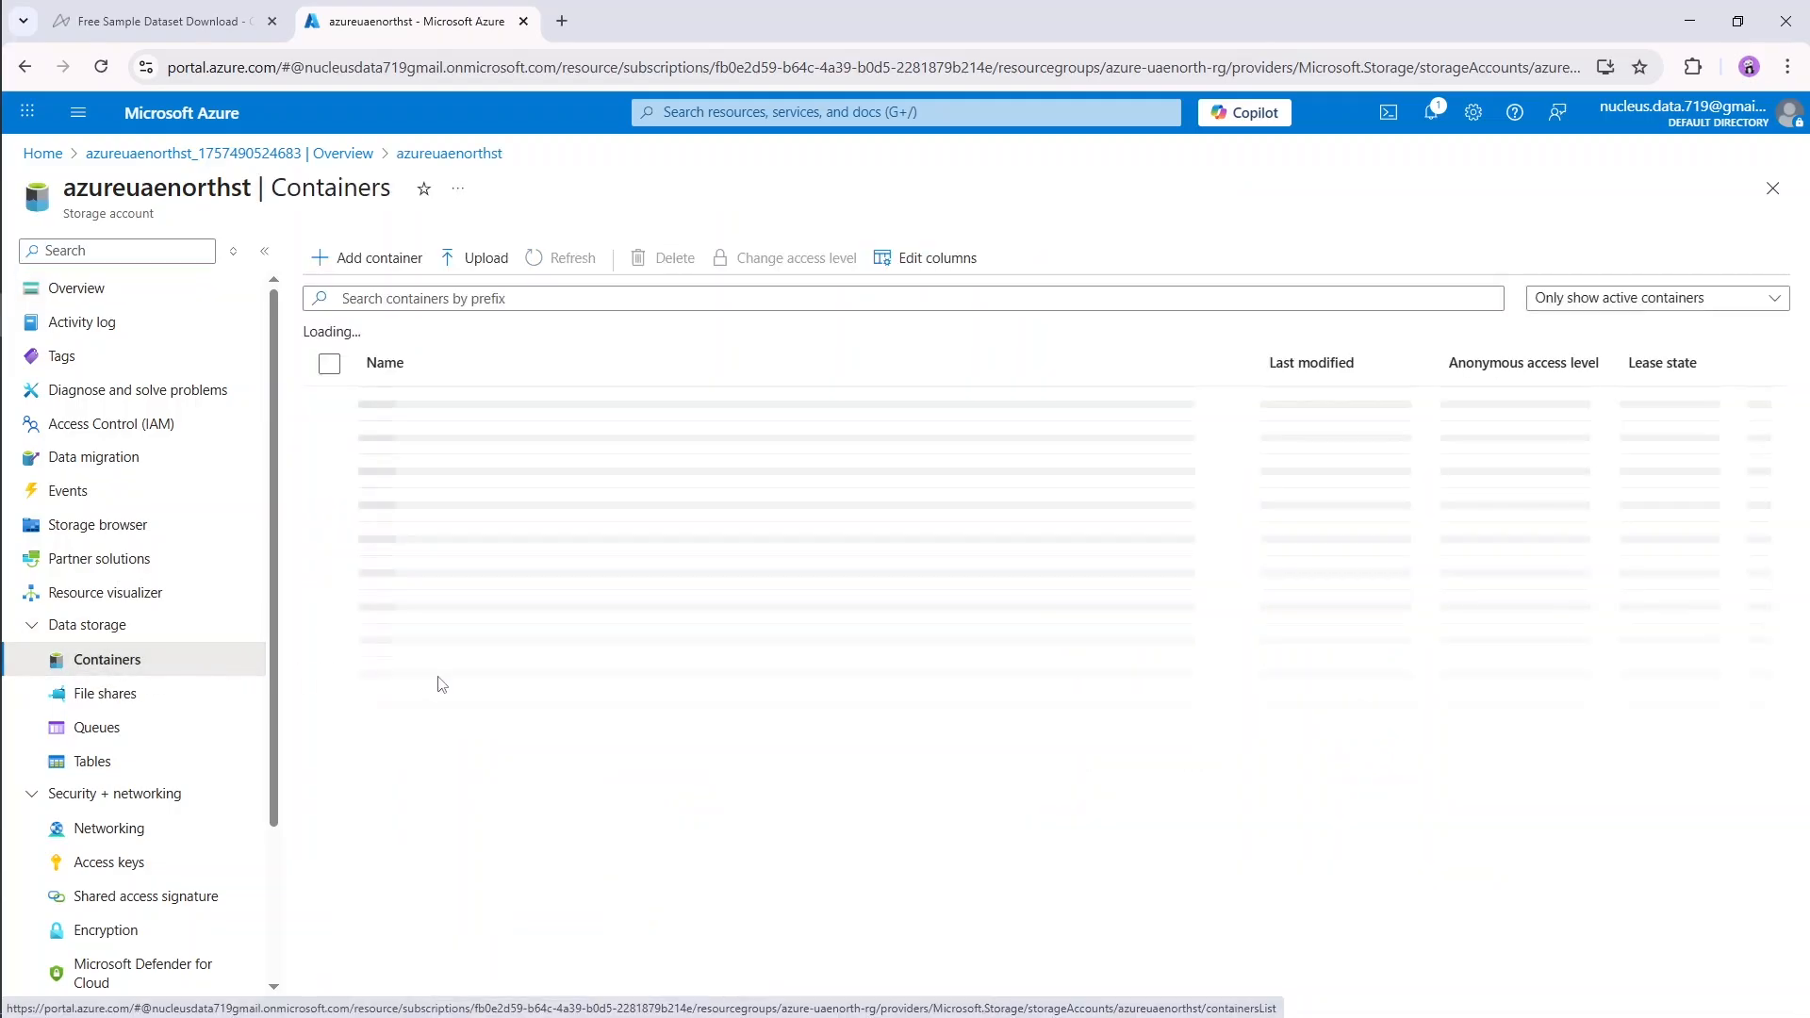
left_click(376, 262)
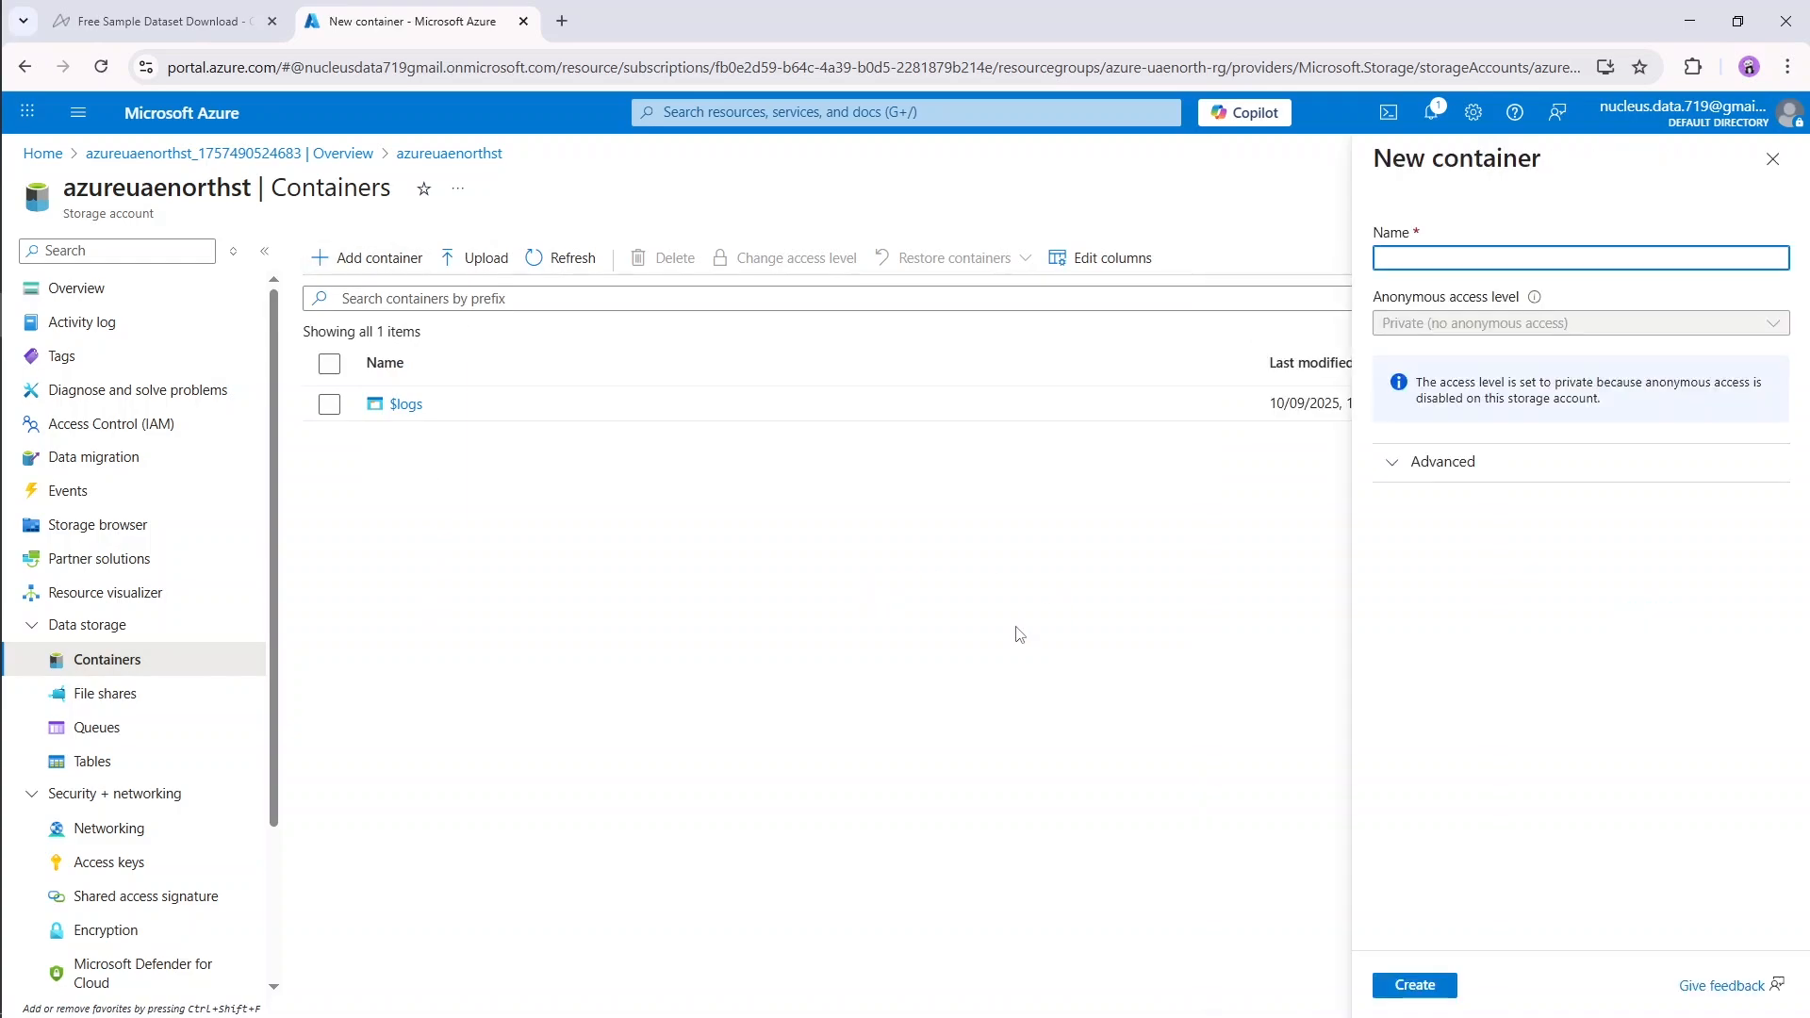
type("raw-data")
left_click(1415, 987)
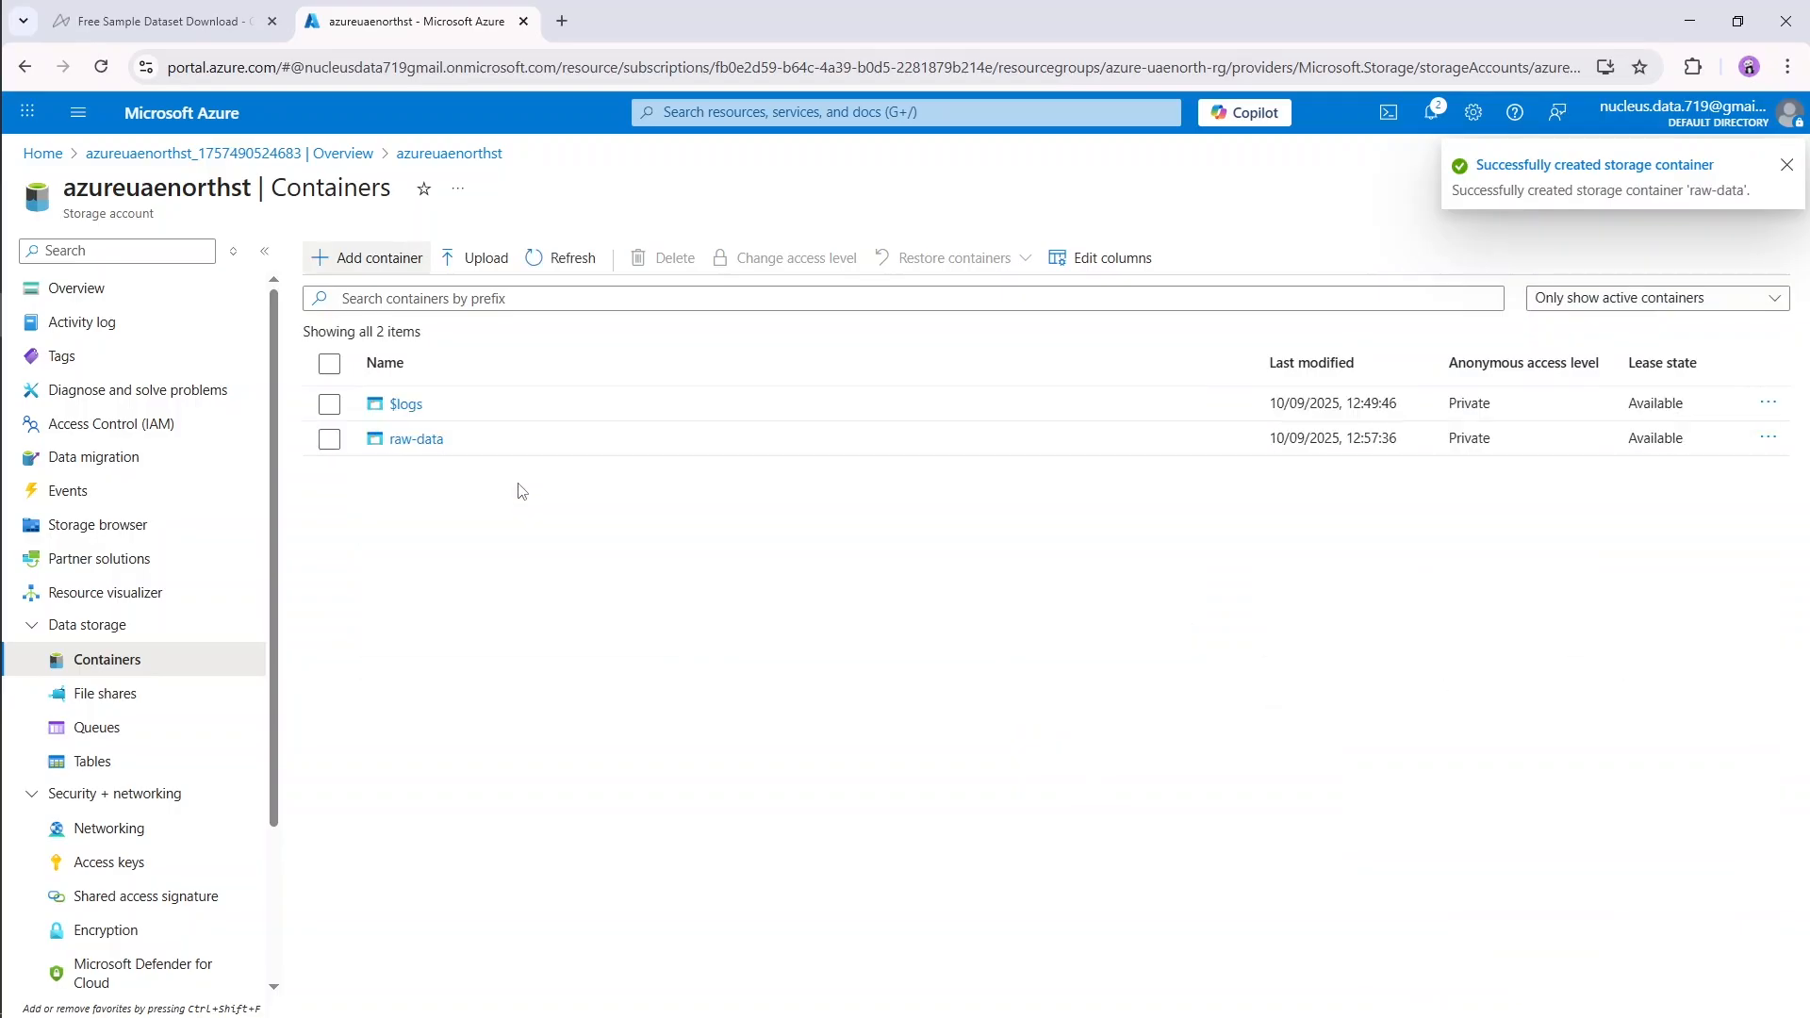
Step: Add a second container named transformed-data and open the raw-data container
left_click(376, 264)
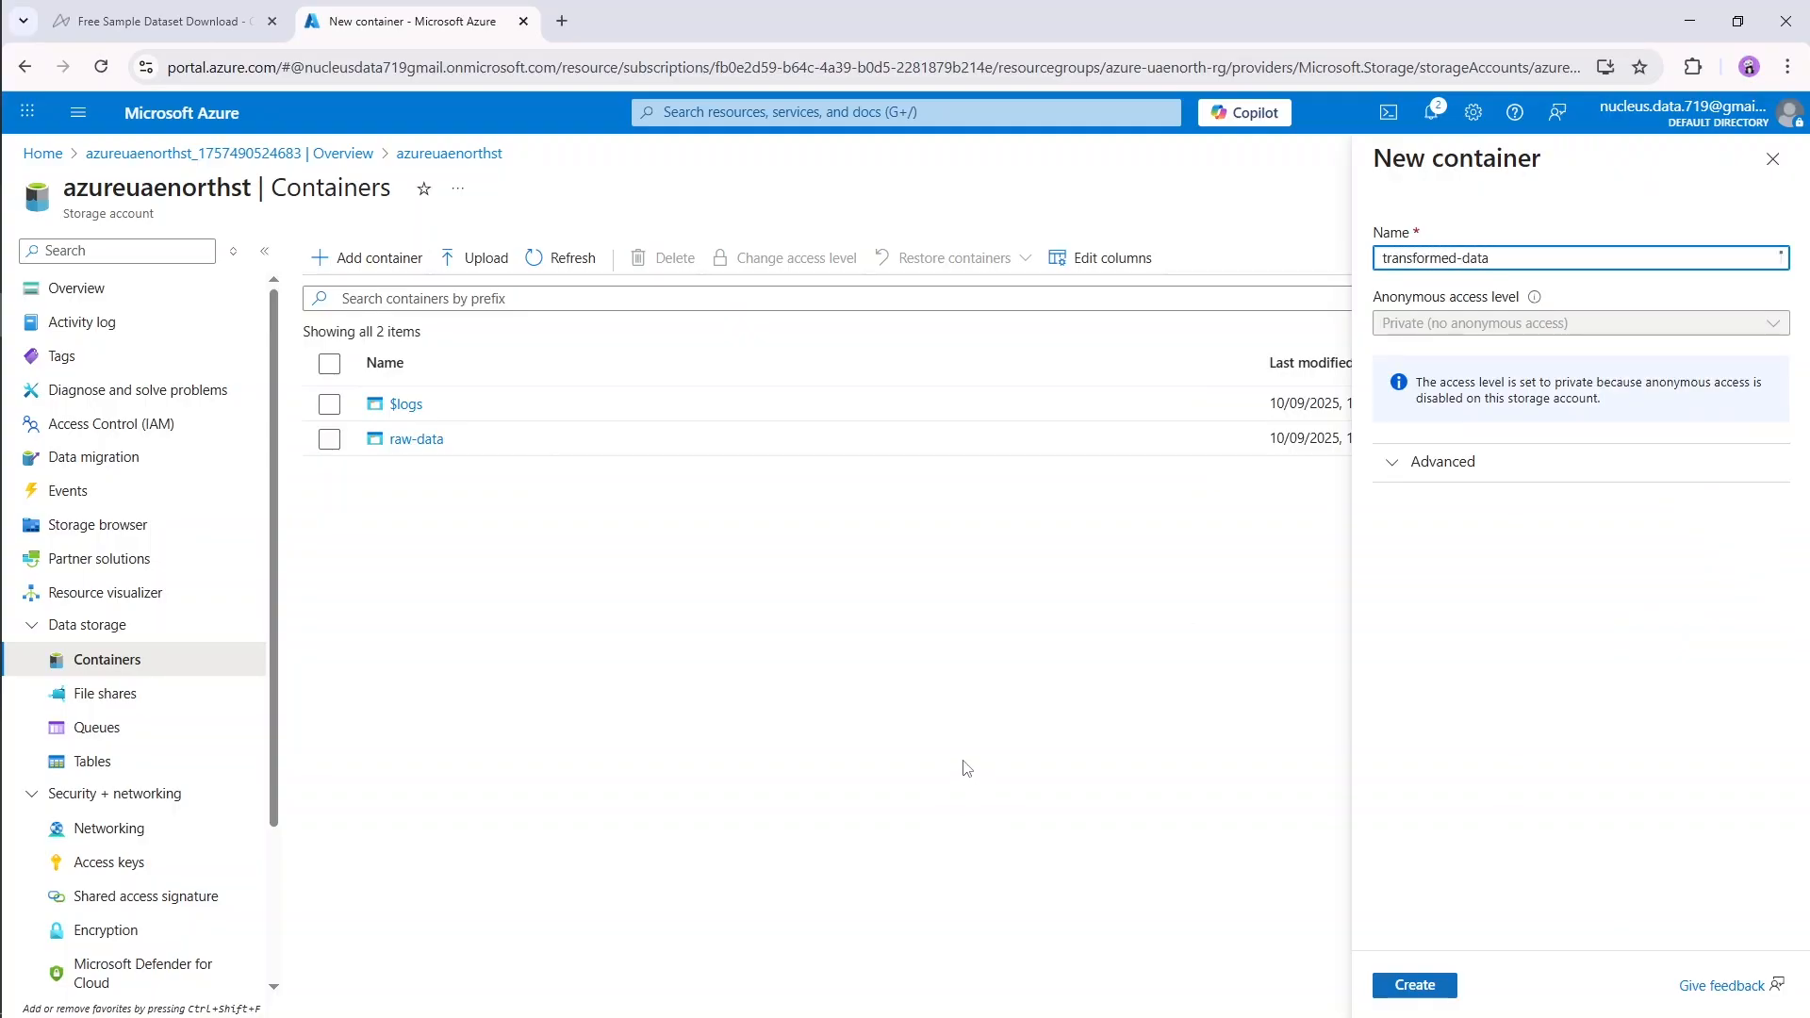
left_click(1416, 986)
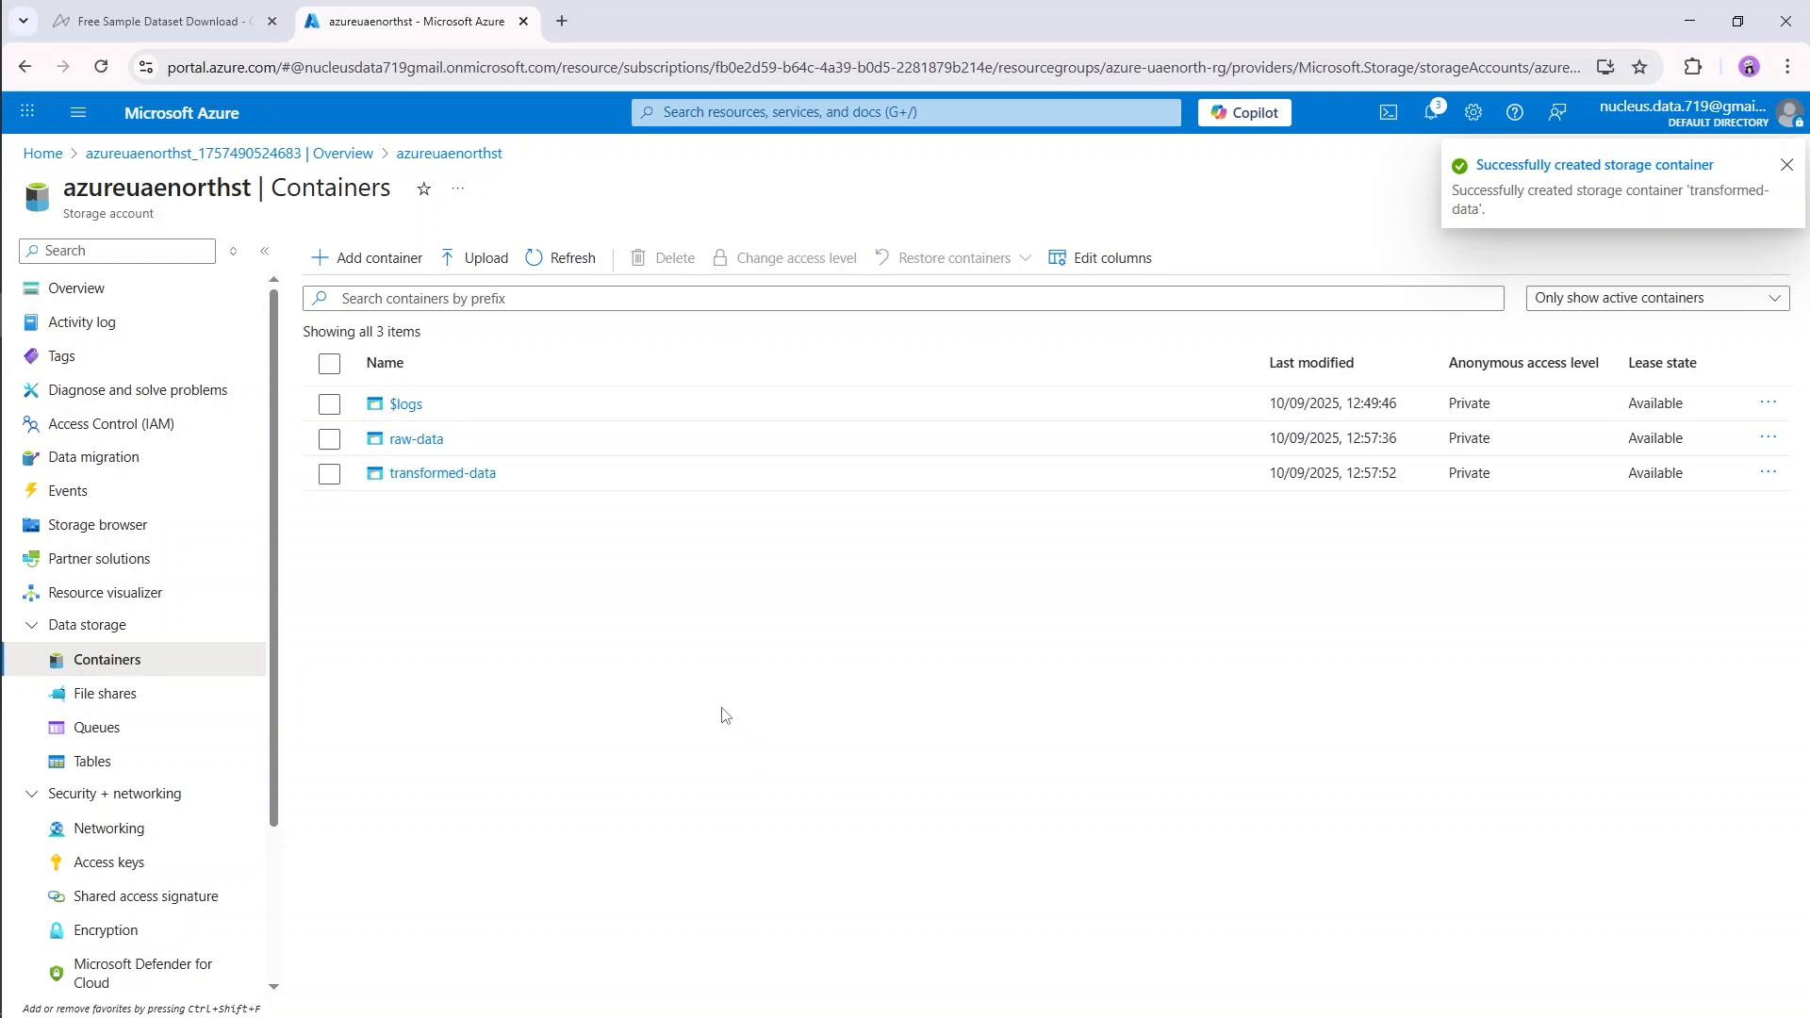
left_click(420, 446)
left_click(417, 440)
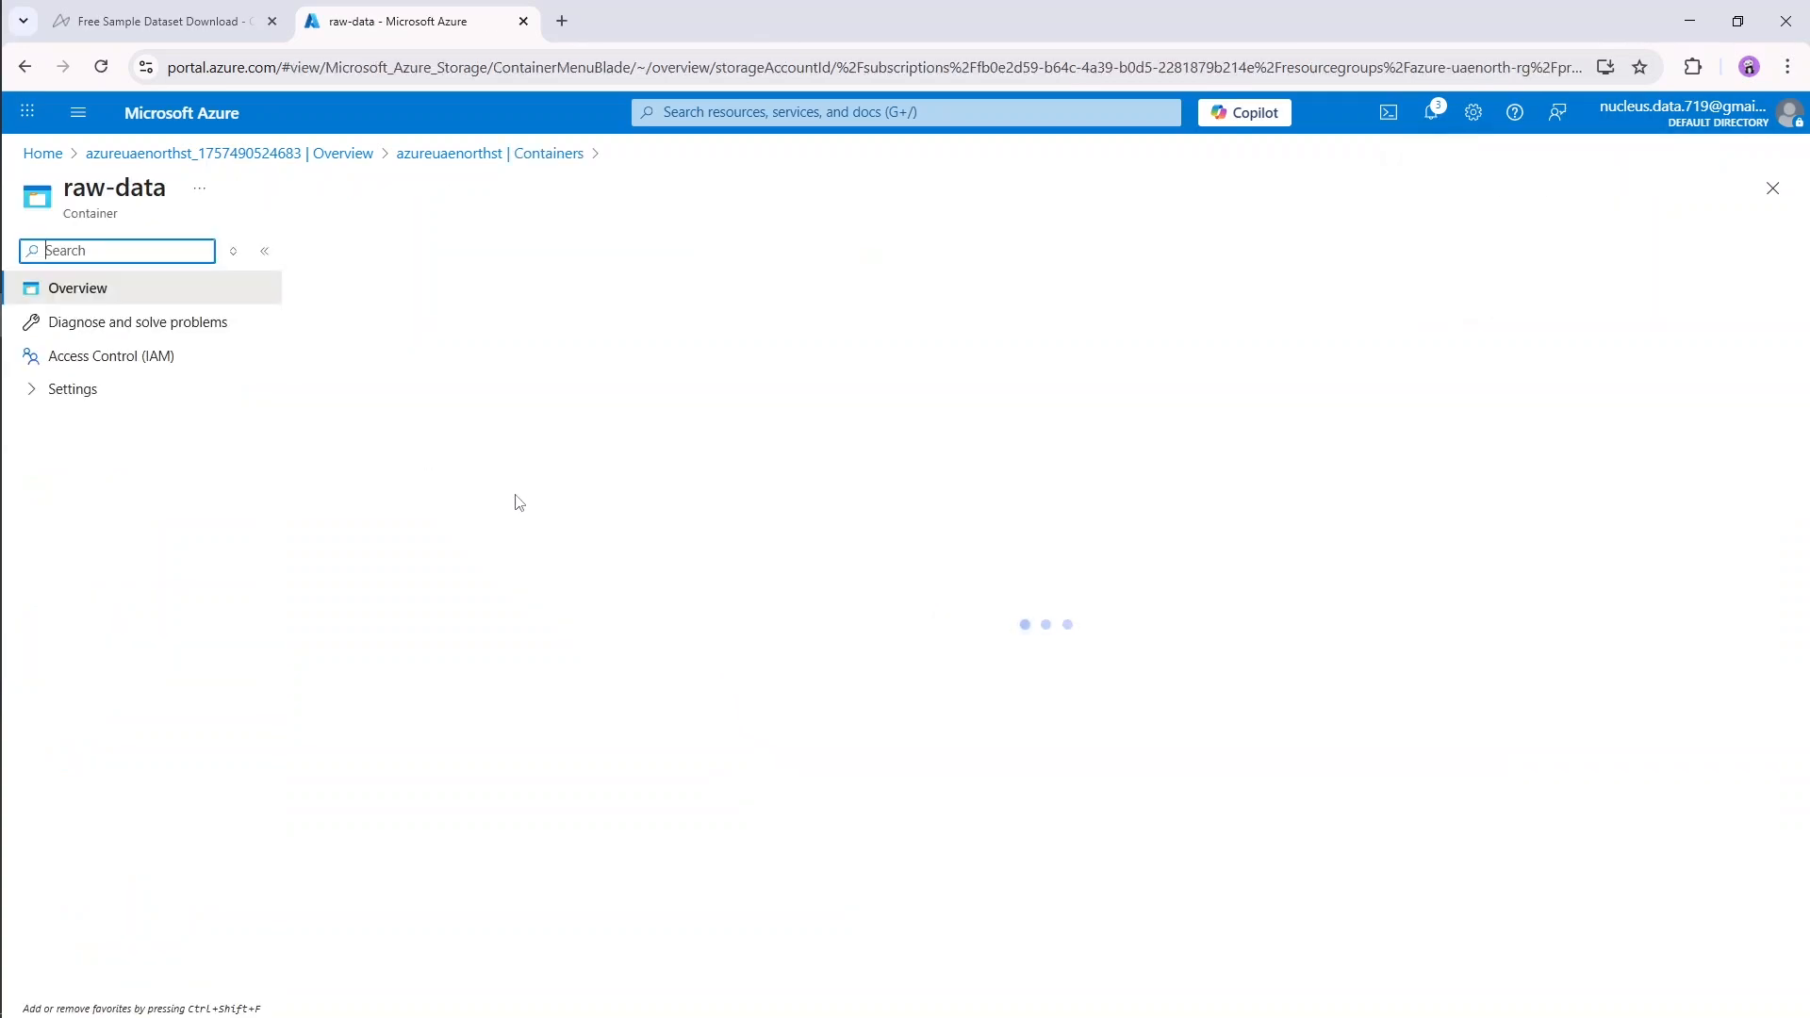